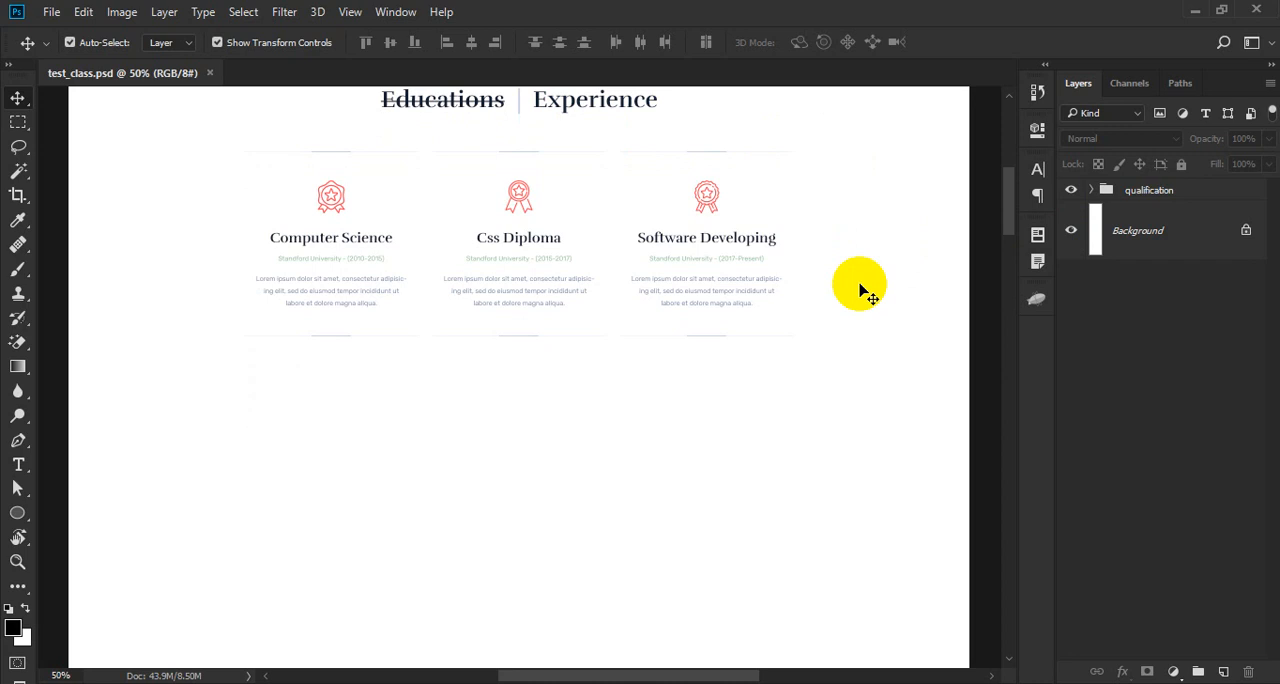
- Create a new layer group below the qualification group and name it fun_fact
scroll(860, 290, "down", 1)
left_click(1141, 204)
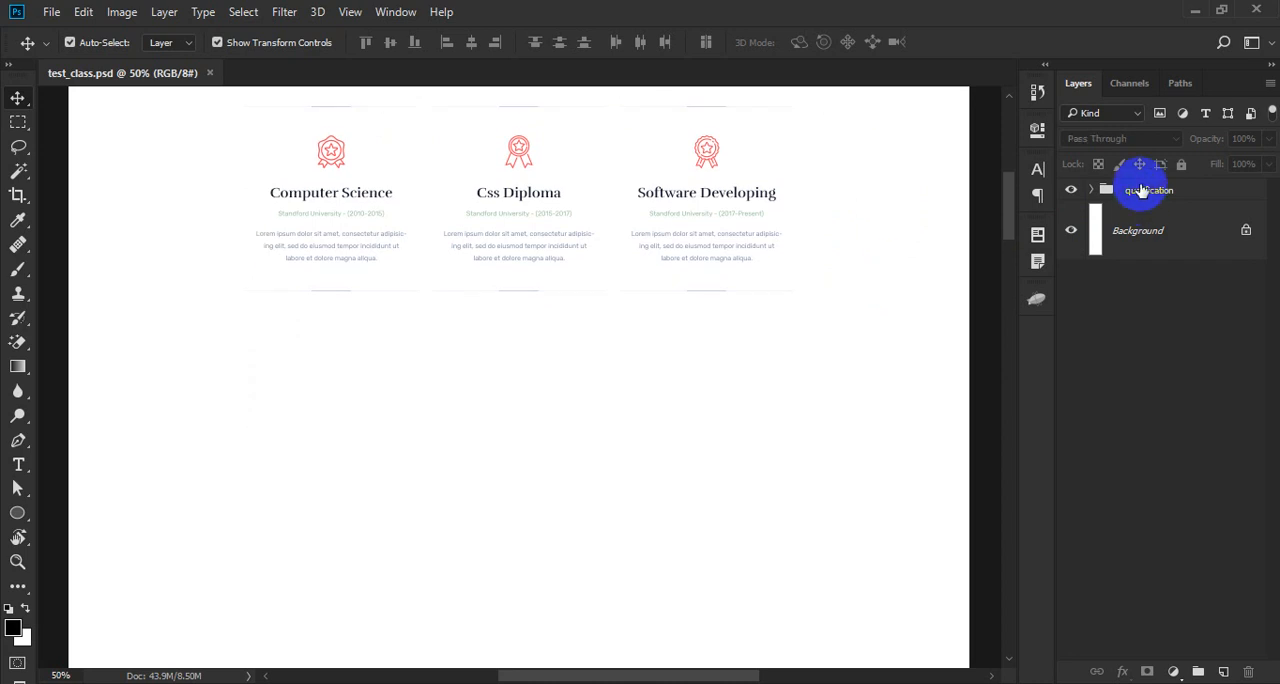
left_click(1141, 190)
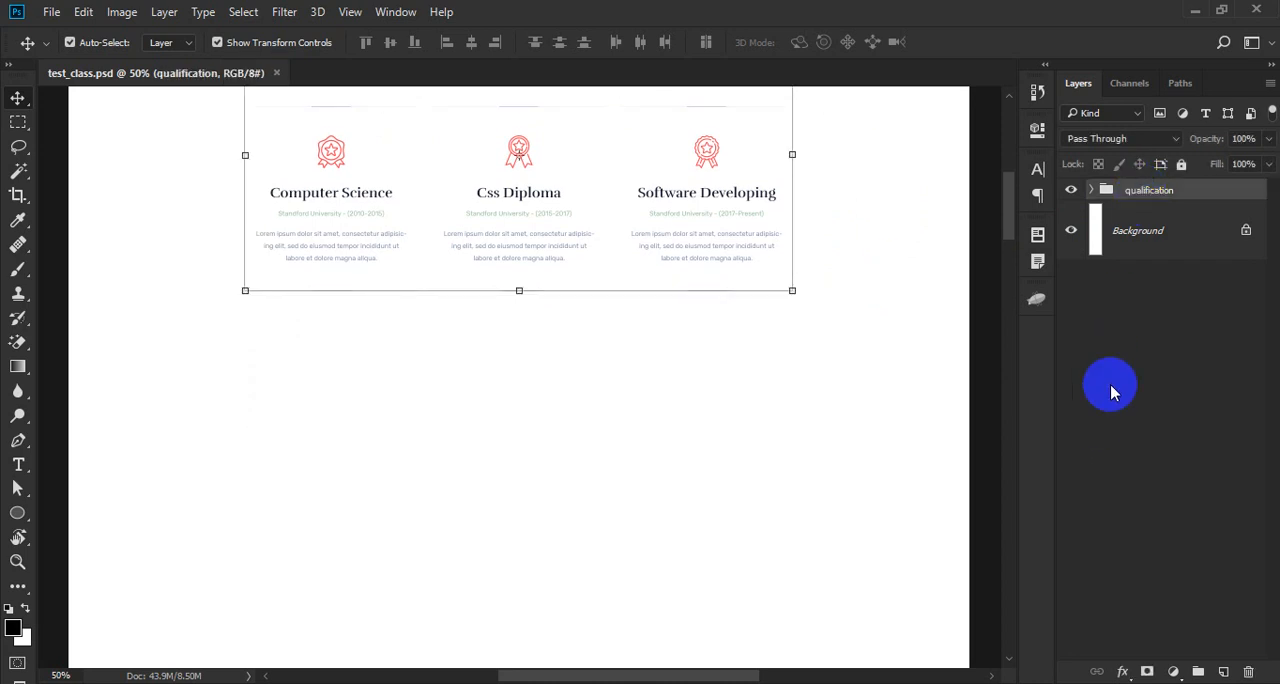
left_click(1198, 672, "ctrl")
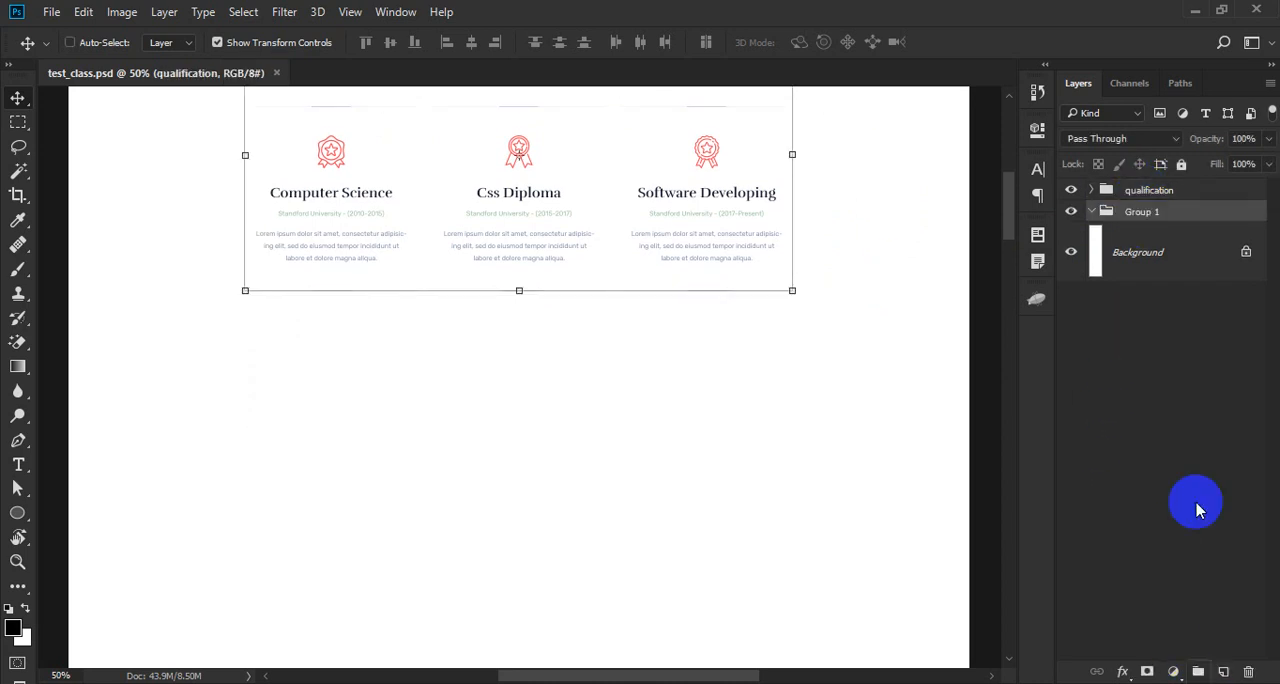
left_click(1146, 213)
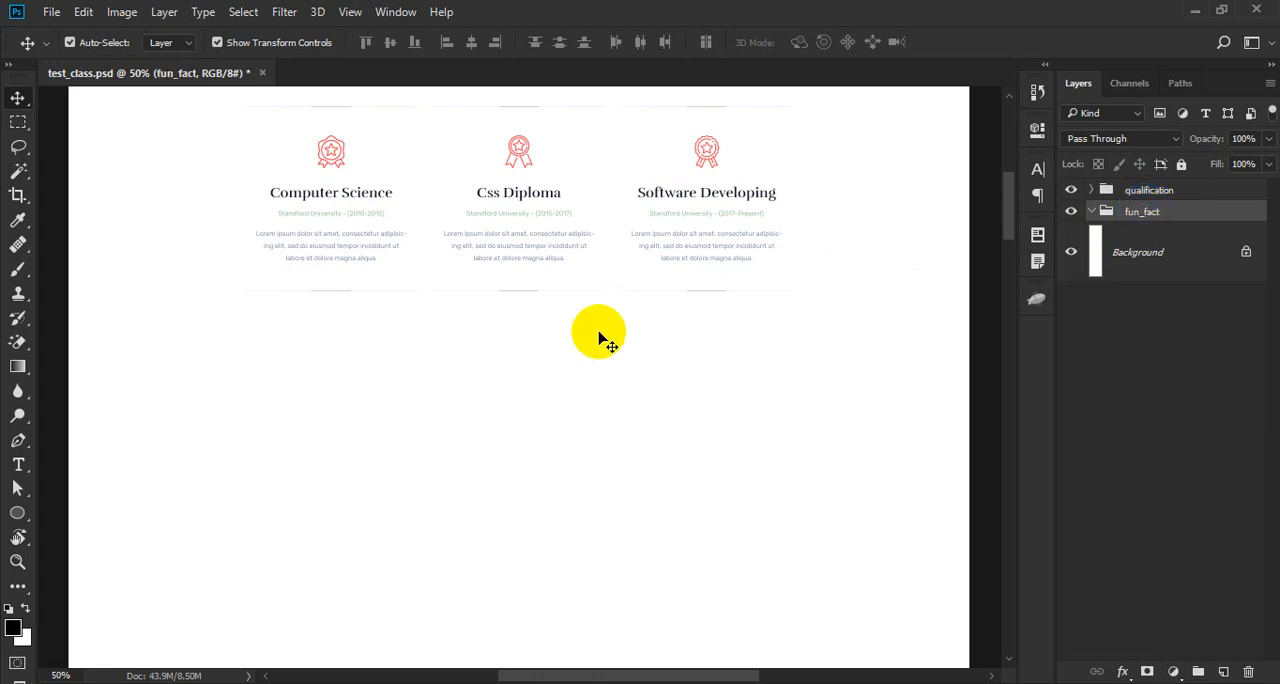
key("u")
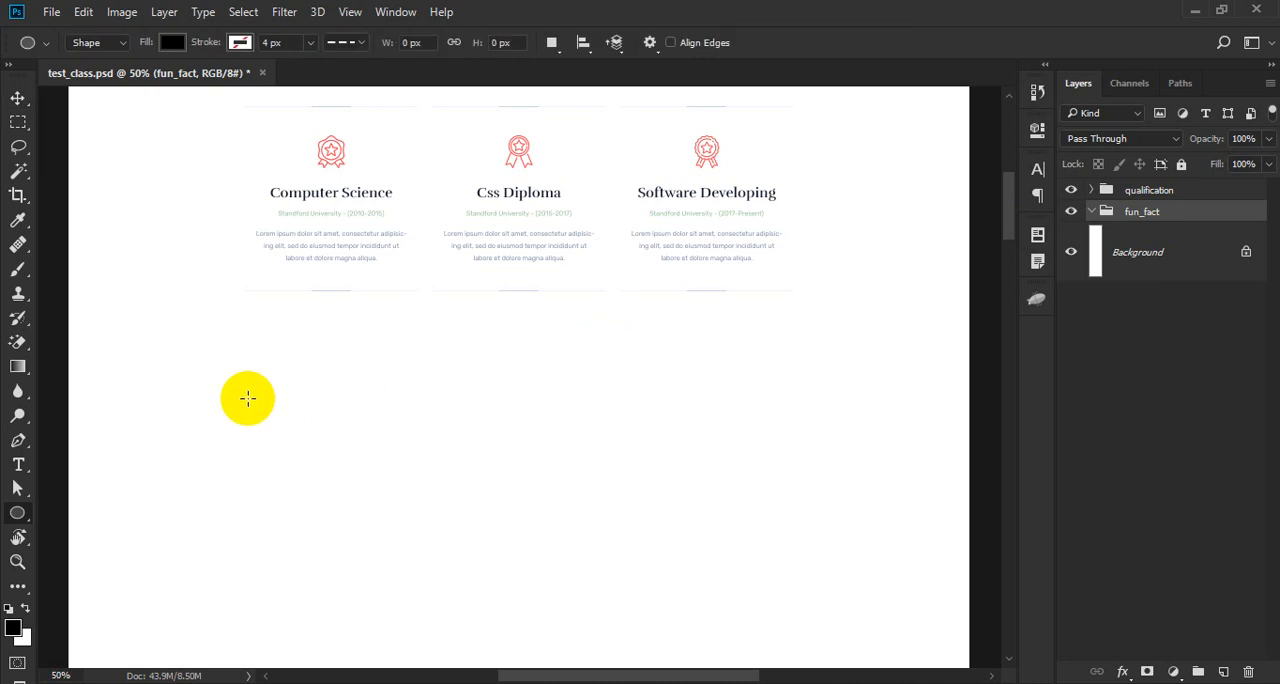
left_click(247, 398)
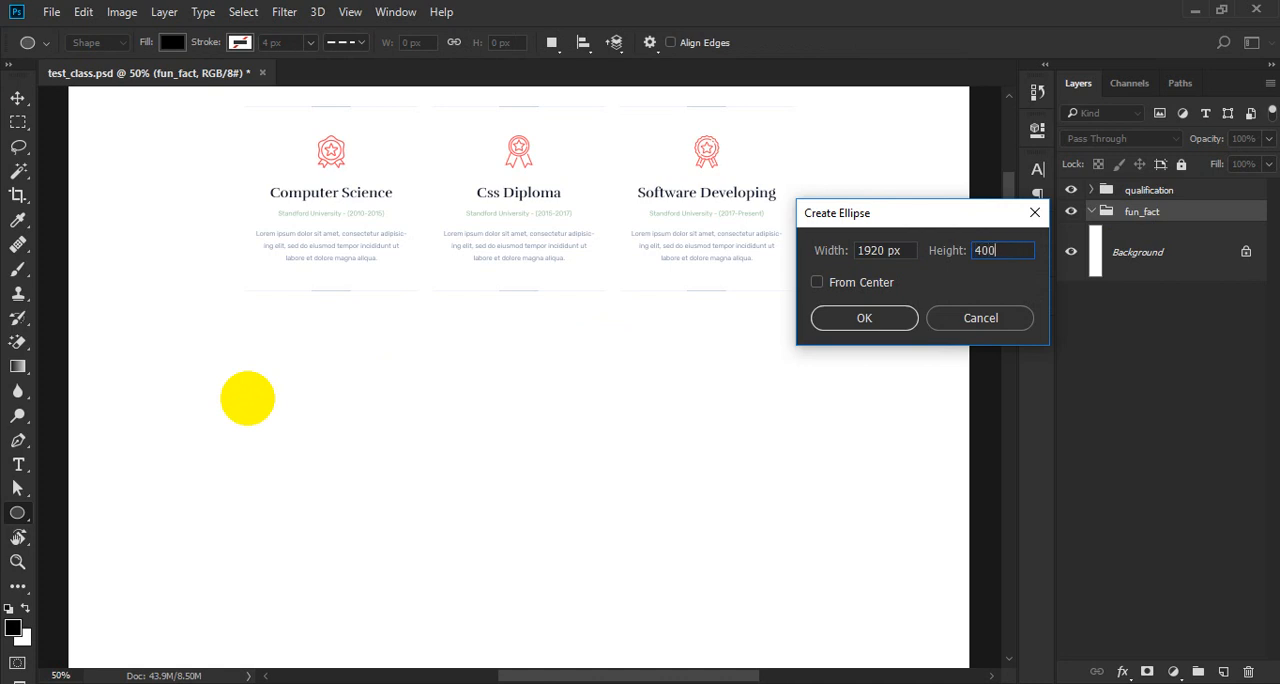
key("Return")
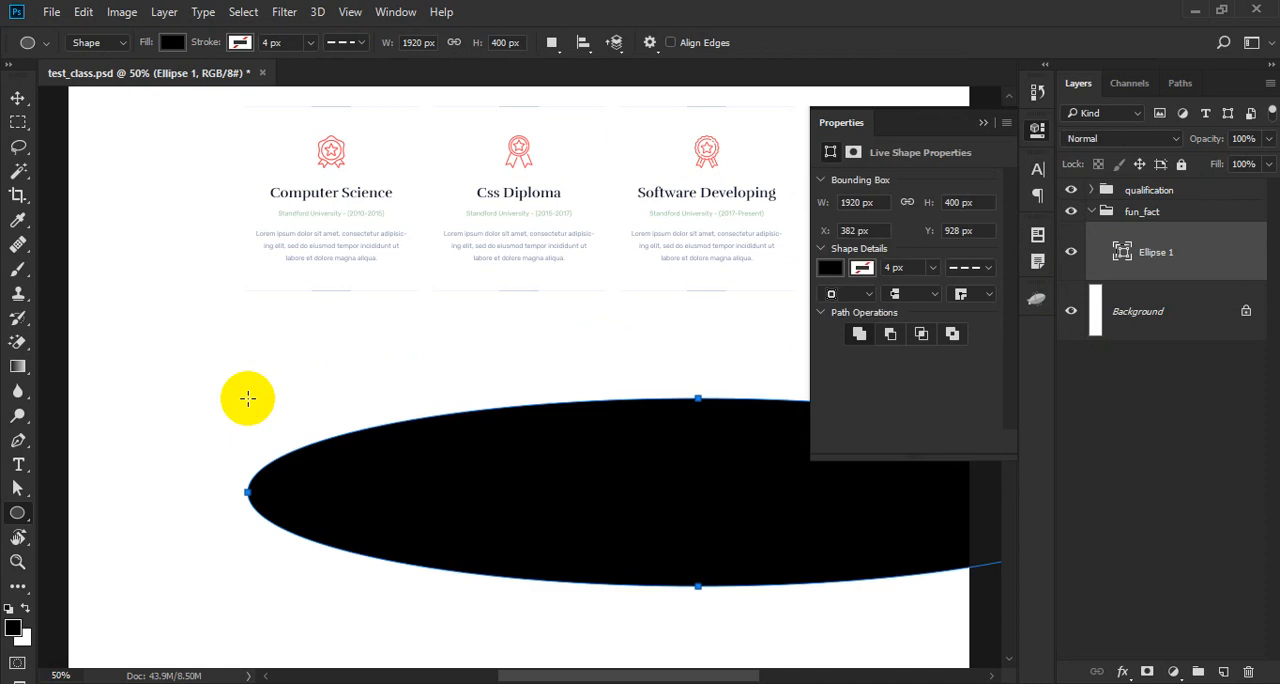
key("ctrl+z")
- Draw a black 1920 x 400 px rectangle inside the fun_fact group, below the education columns
left_click_drag(16, 513, 72, 527)
left_click(272, 390)
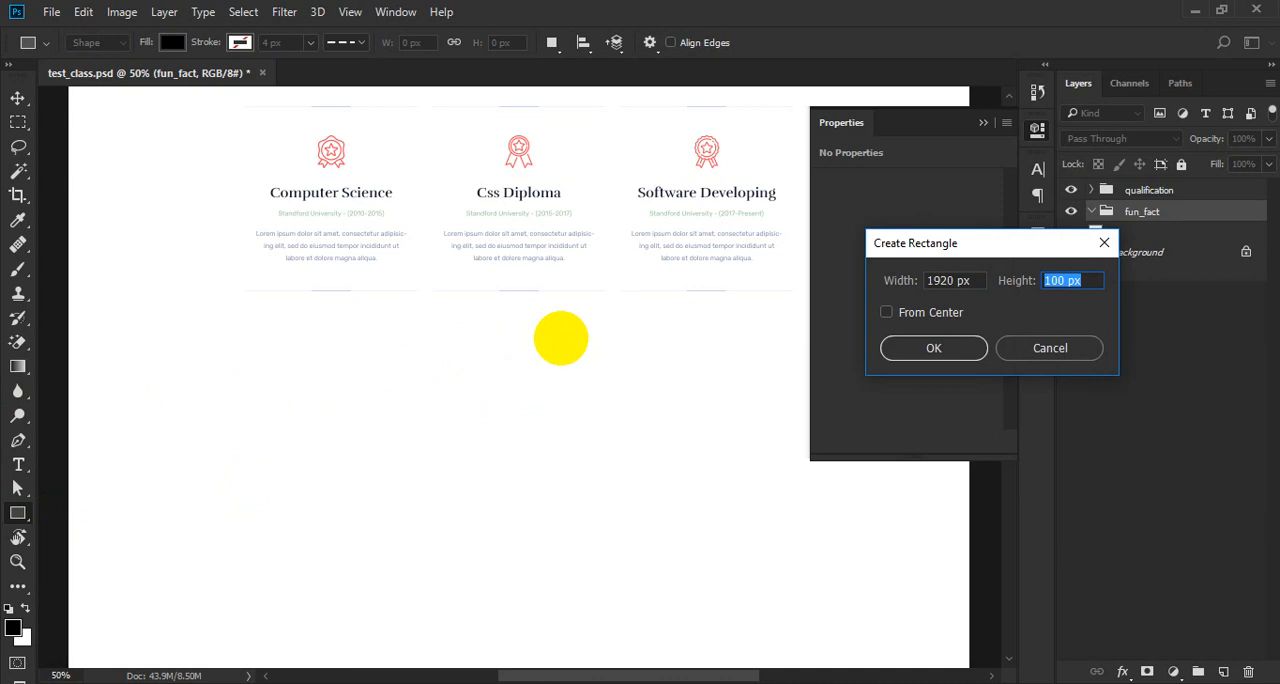
key("Return")
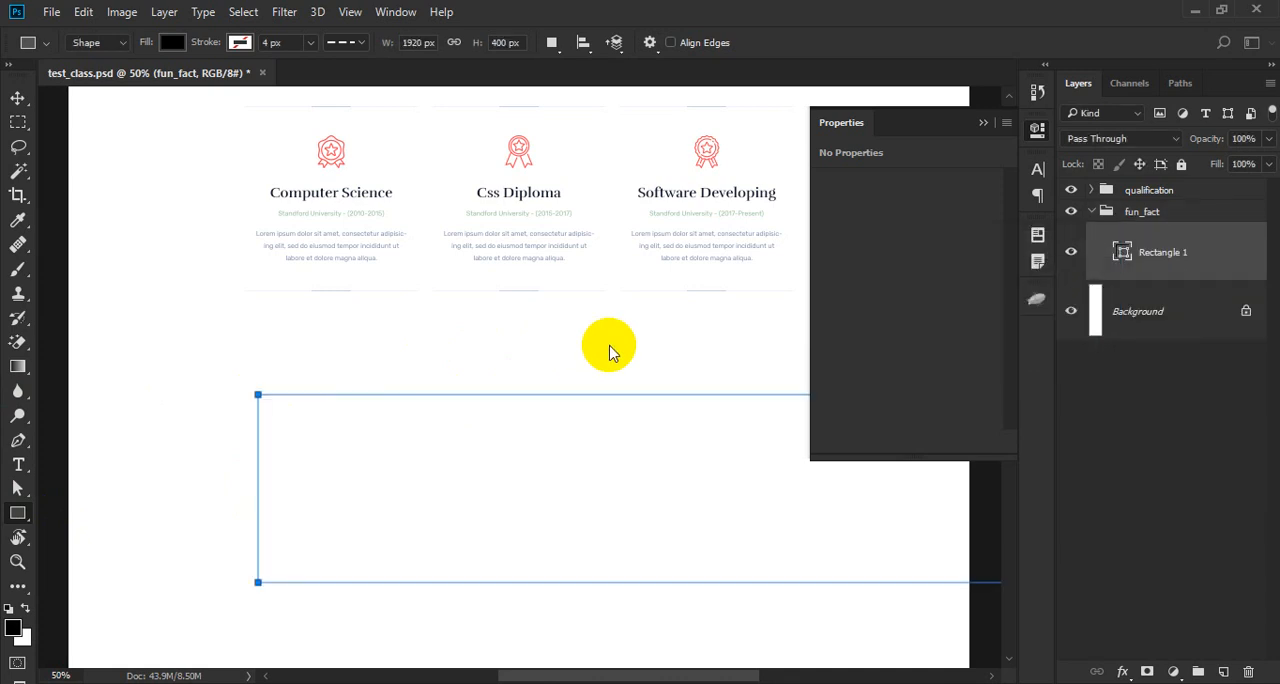
- Center the rectangle horizontally on the canvas and rename its layer bg
key("v")
key("ctrl+a")
left_click(472, 43)
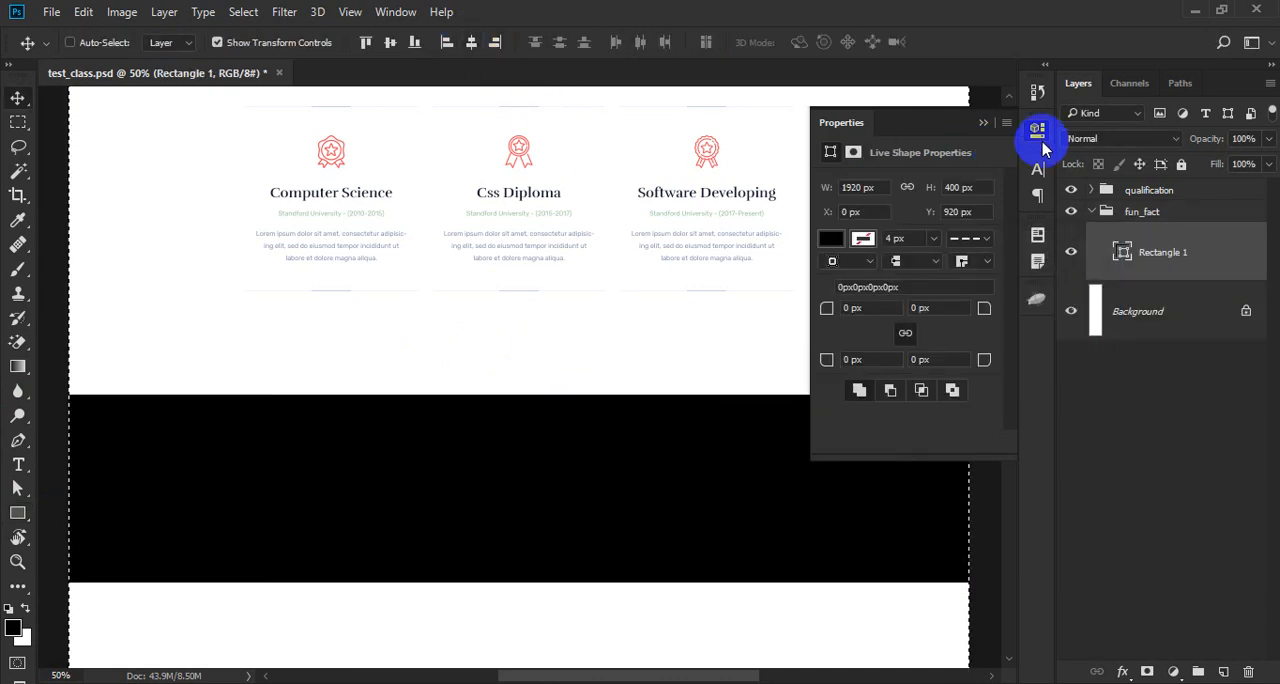
key("ctrl+d")
left_click(1041, 132)
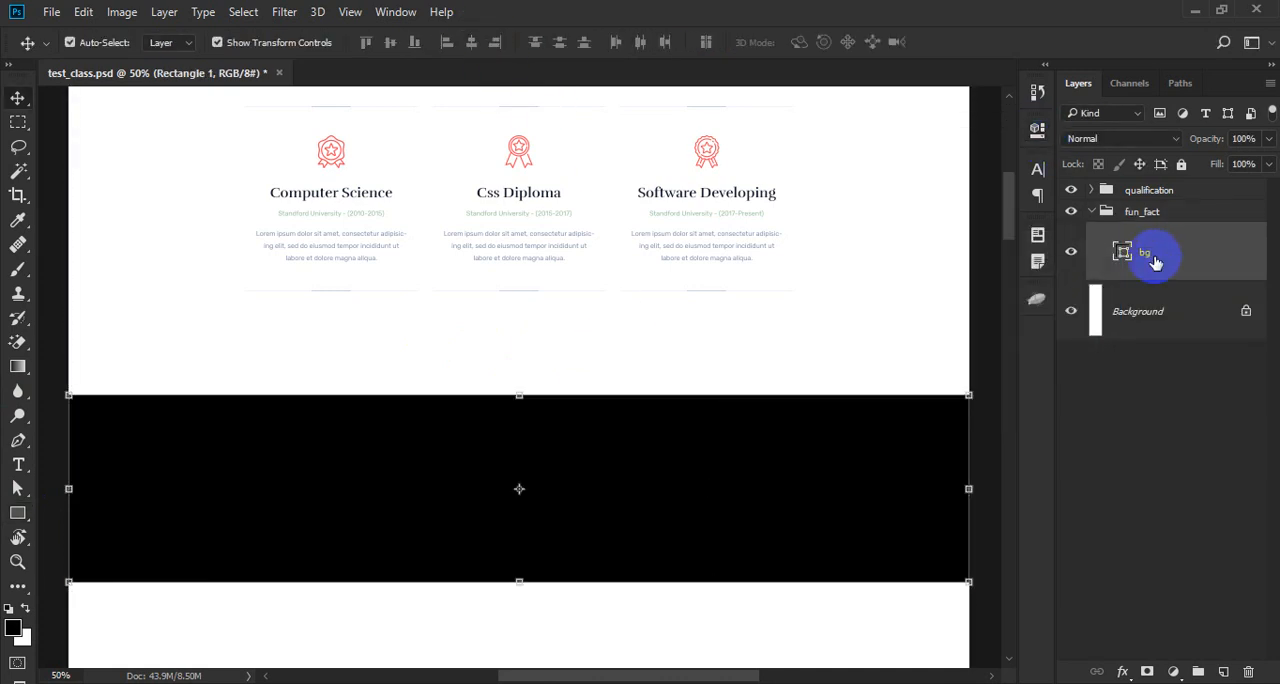
- Move the bg rectangle closer to the education columns and fine-tune its vertical position with small nudges
left_click_drag(490, 327, 573, 398)
left_click_drag(634, 376, 507, 350)
key("Down")
key("shift+Down")
key("shift+Down")
left_click(598, 278, "ctrl")
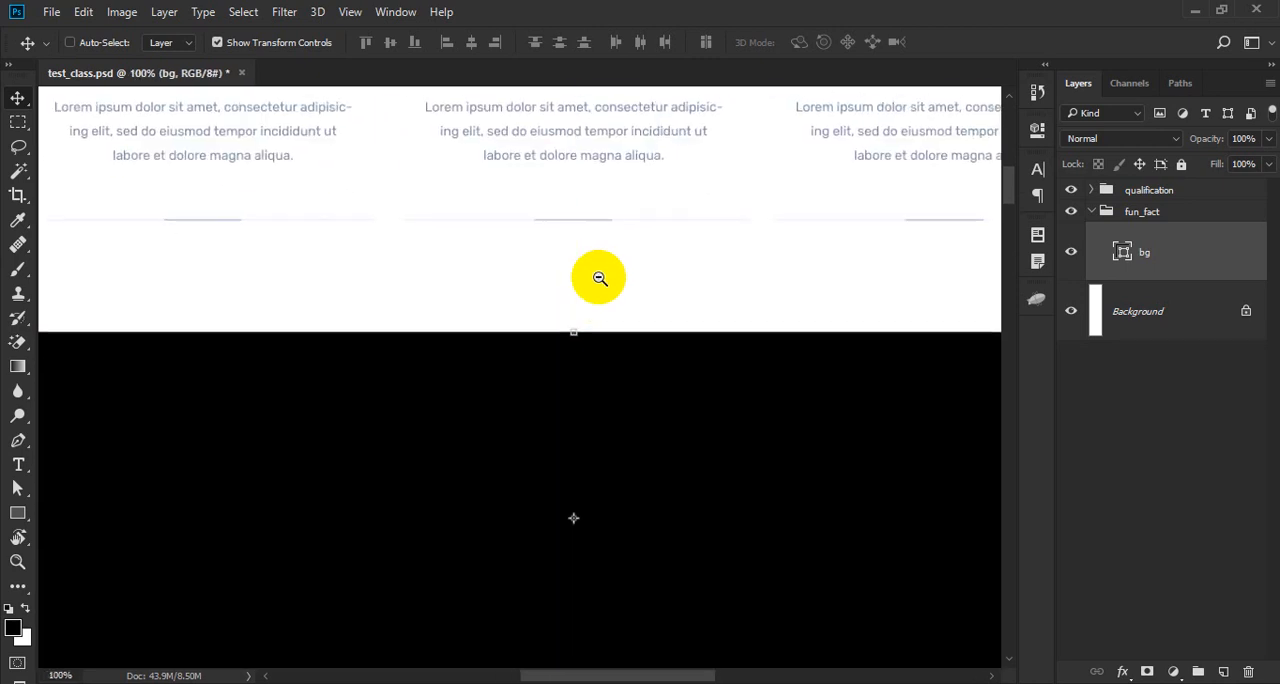
left_click(598, 278, "alt")
left_click_drag(598, 279, 515, 438)
left_click_drag(575, 333, 576, 353)
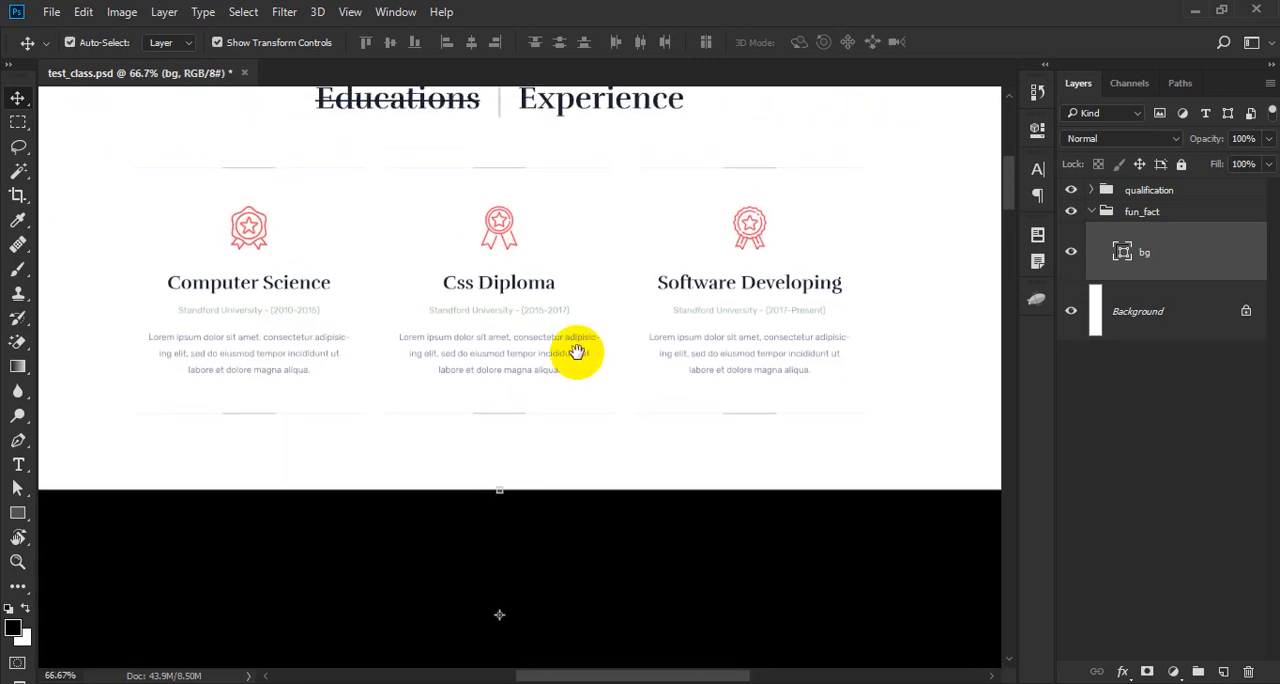
- Change the bg rectangle's fill color to light gray f0f0f0
left_click(1171, 262)
double_click(1122, 252)
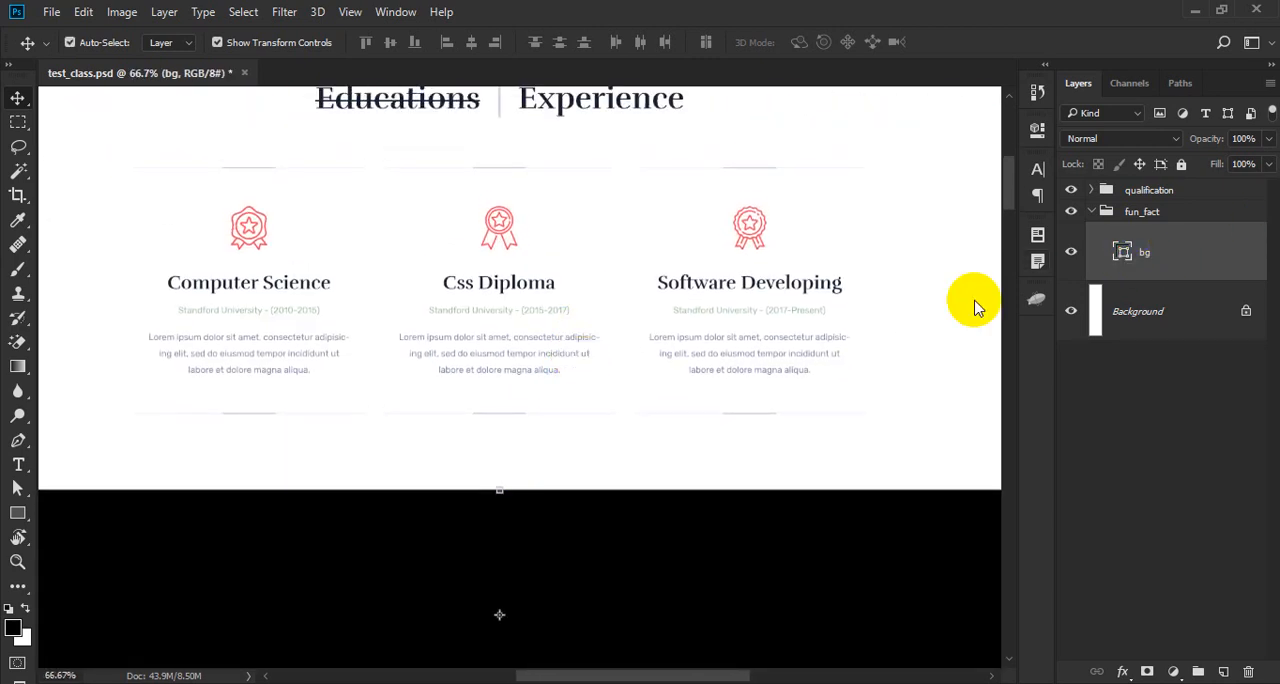
left_click_drag(460, 207, 365, 138)
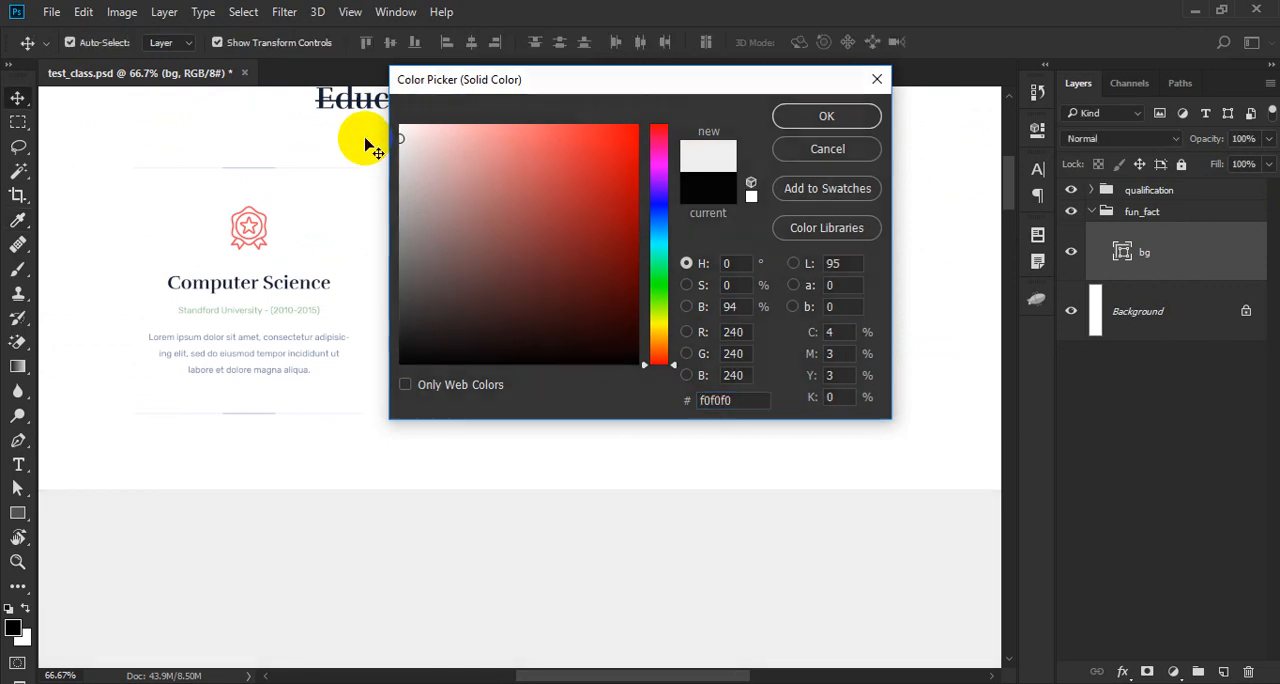
key("Return")
- Duplicate the bg layer and name the copy overley
left_click_drag(605, 525, 610, 377)
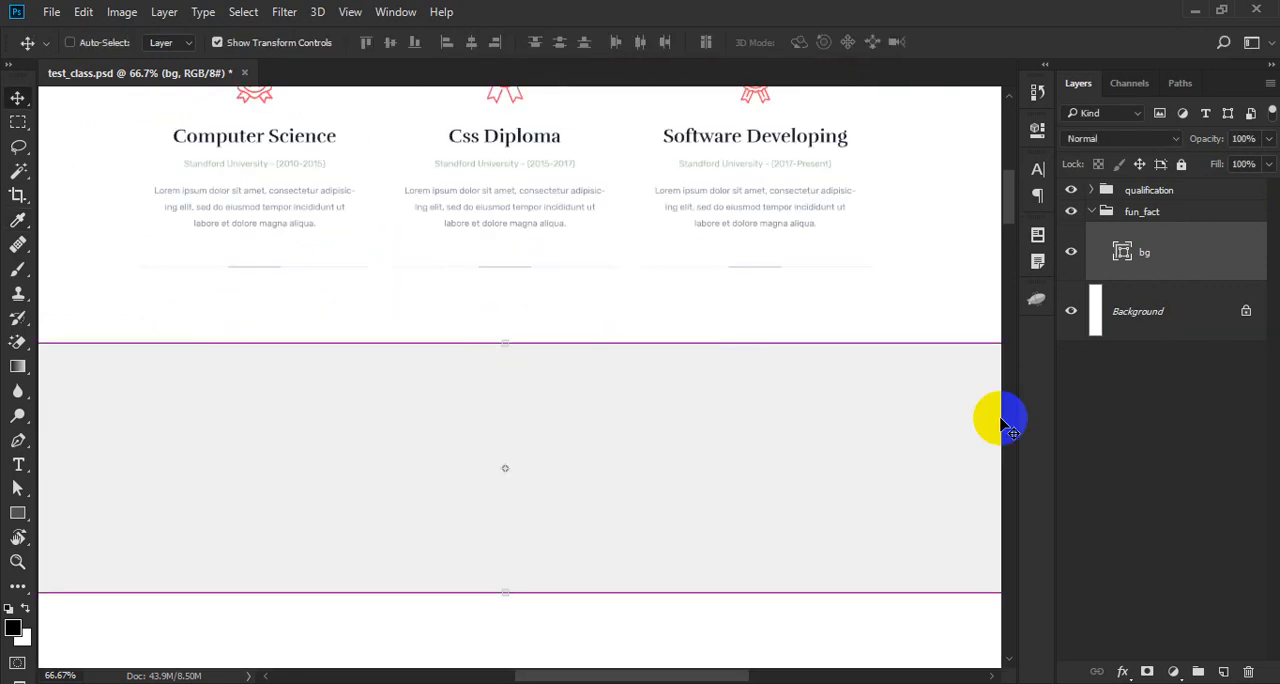
key("ctrl+j")
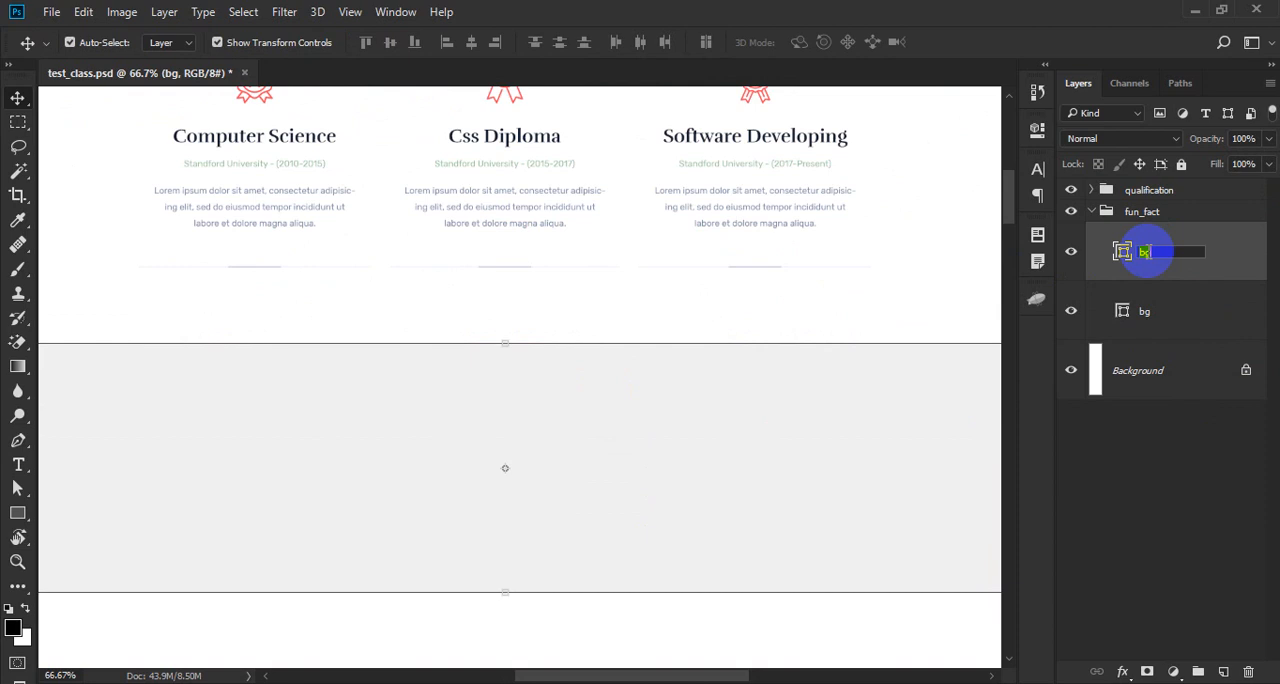
key("Return")
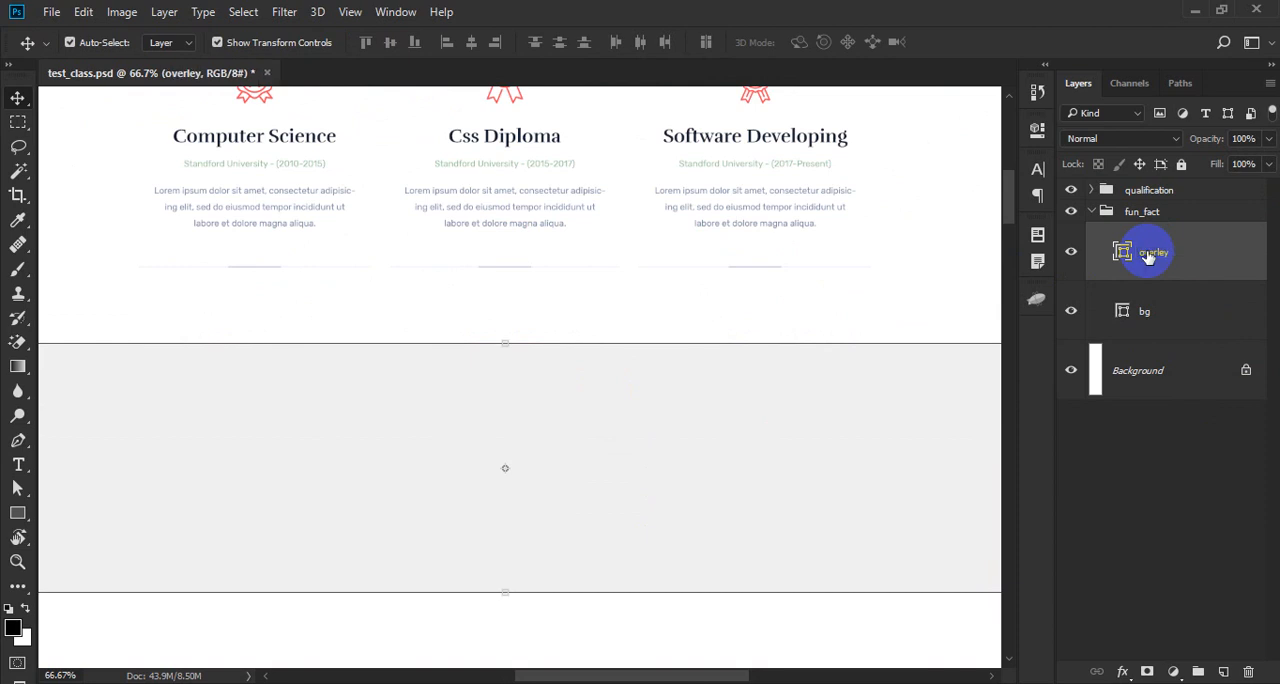
- Fill the overley rectangle with navy 152136, sampled from the Css Diploma heading
double_click(1122, 252)
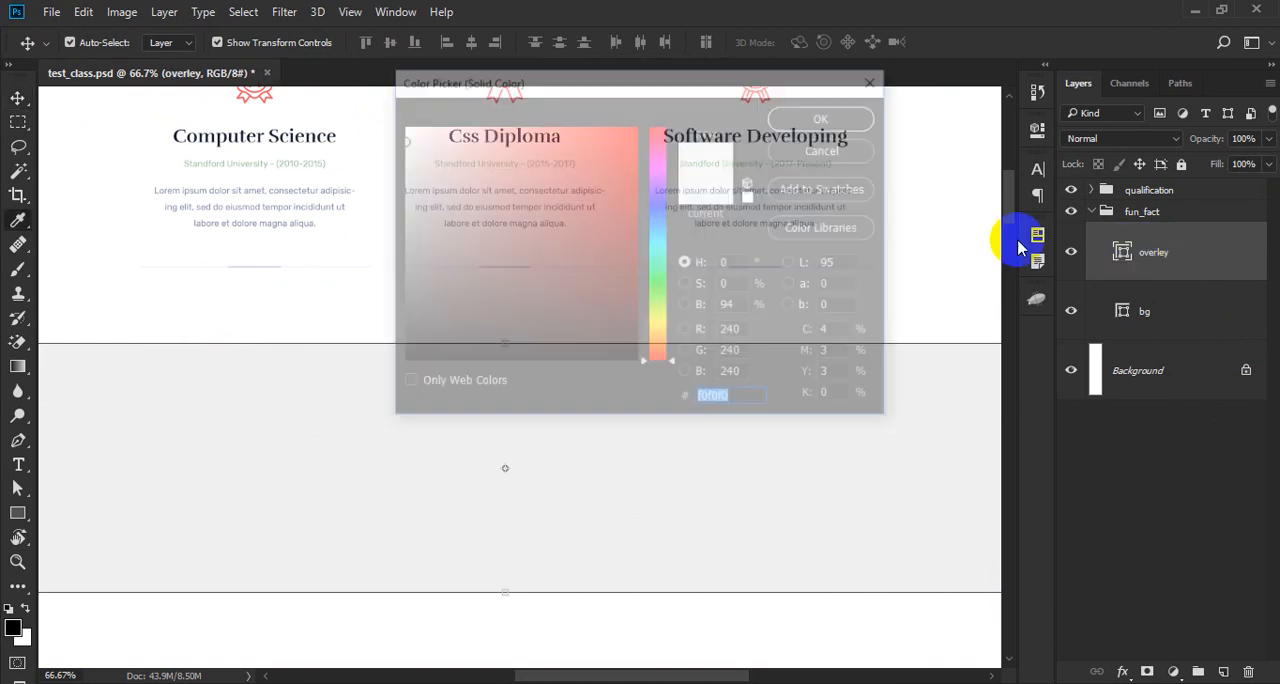
left_click_drag(520, 77, 893, 206)
scroll(529, 128, "up", 10)
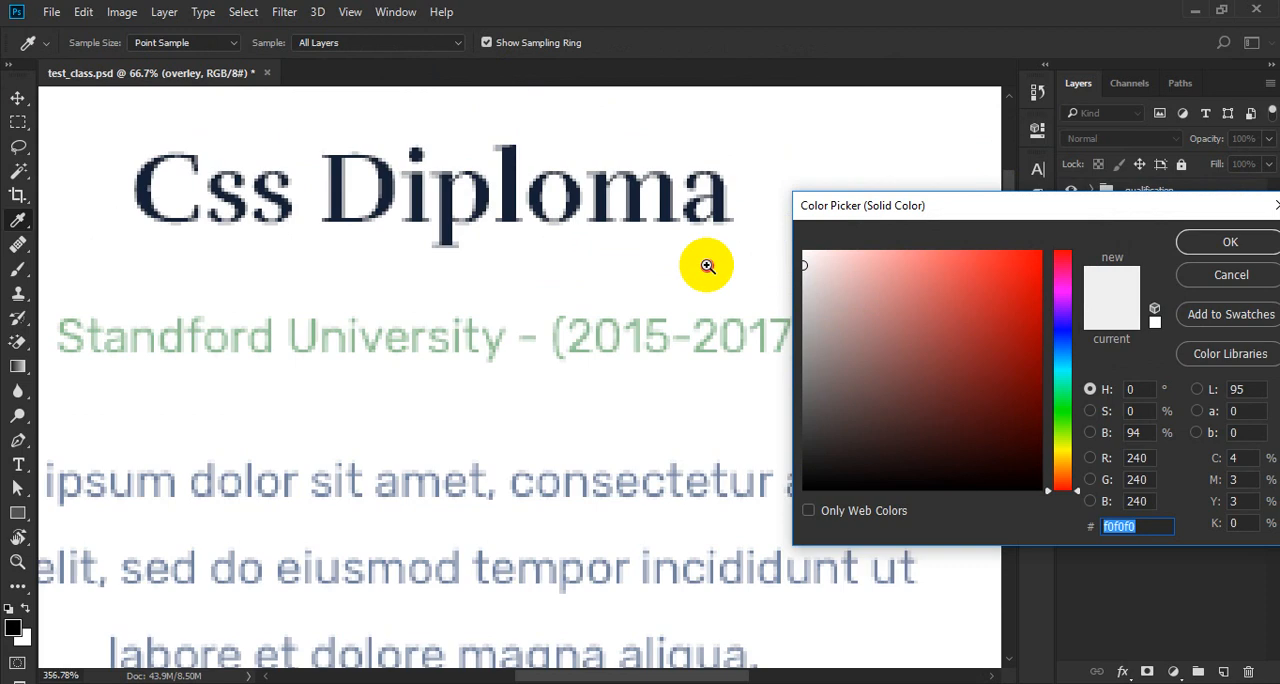
left_click(496, 216)
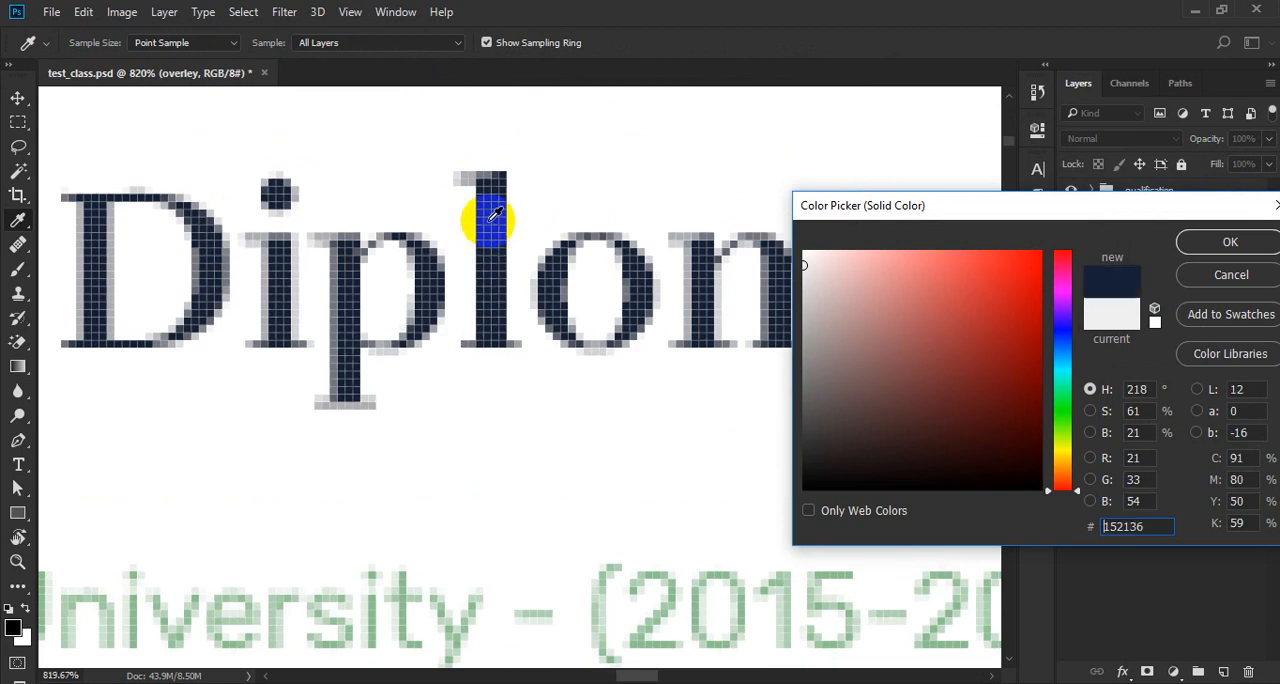
scroll(531, 185, "down", 10)
scroll(570, 322, "up", 5)
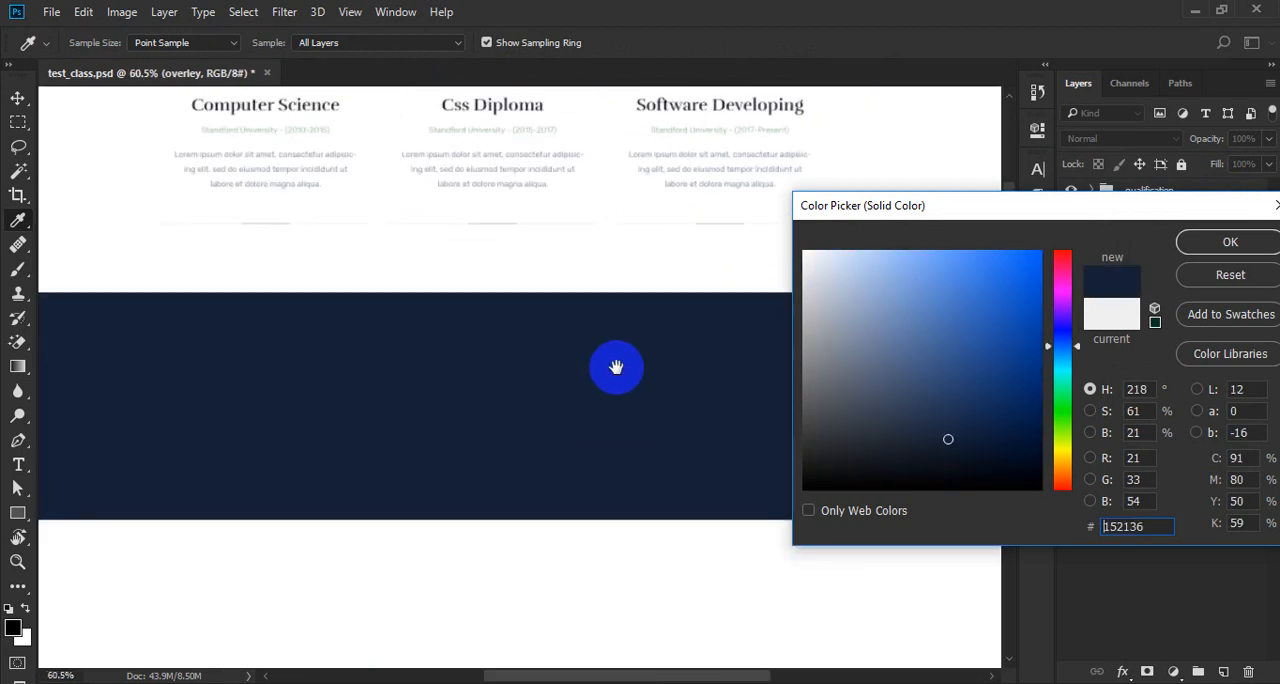
key("Return")
- Set the overley layer's opacity to 90% and make the bg layer active
scroll(586, 391, "down", 4)
left_click_drag(578, 420, 583, 419)
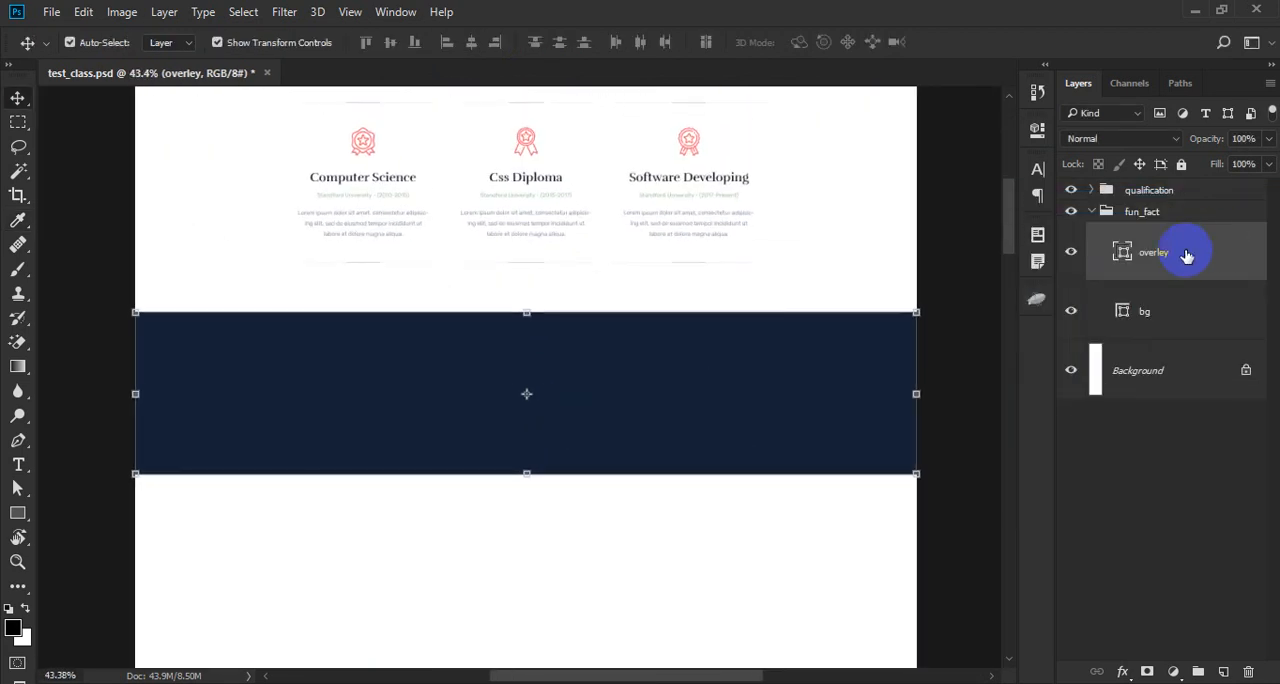
left_click(1241, 140)
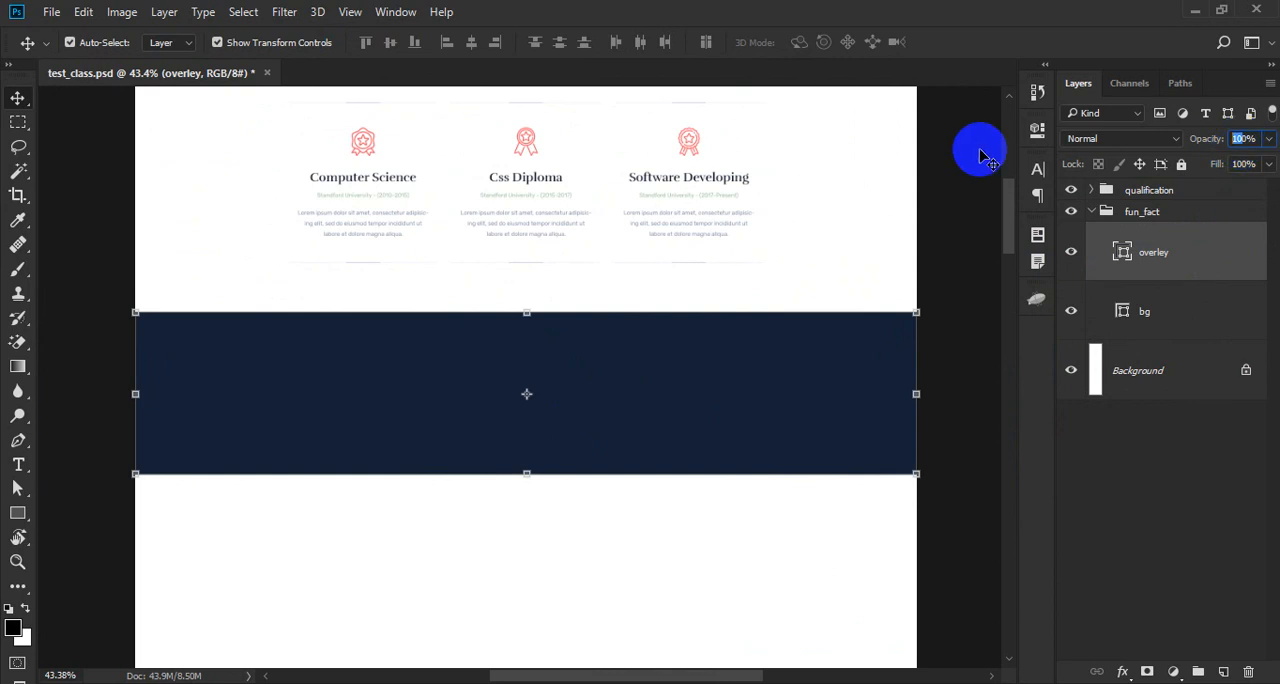
type("90")
key("Return")
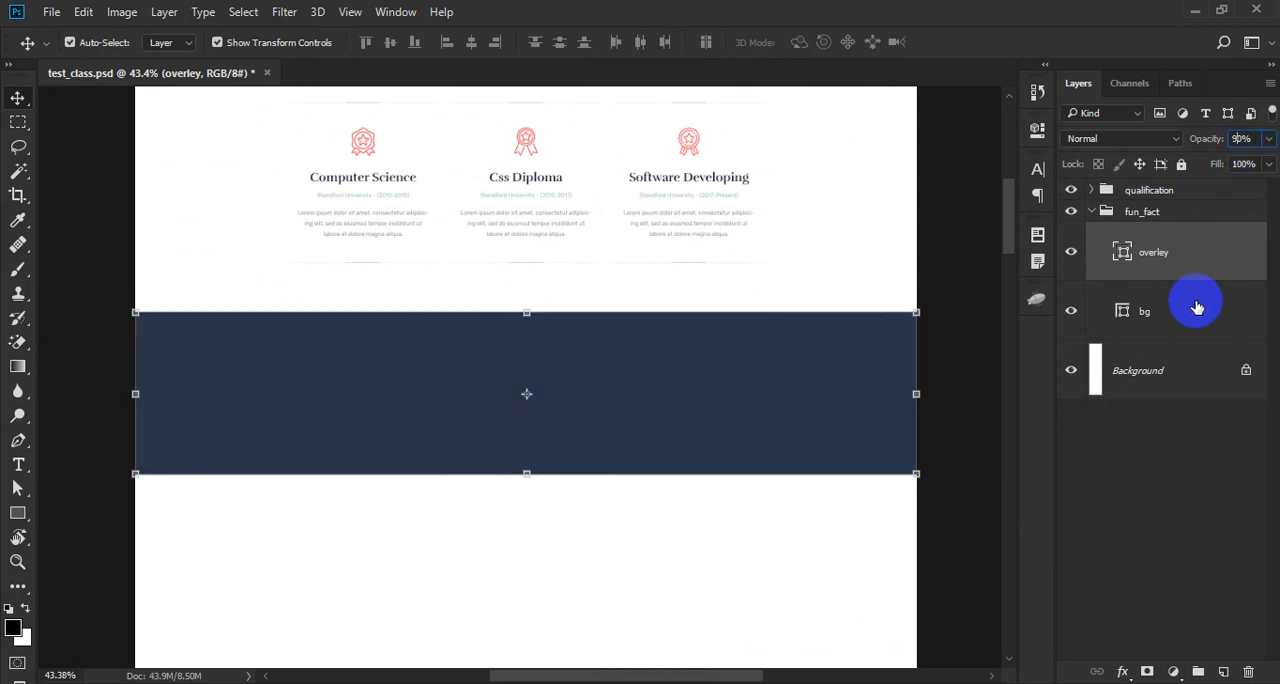
left_click(1197, 308)
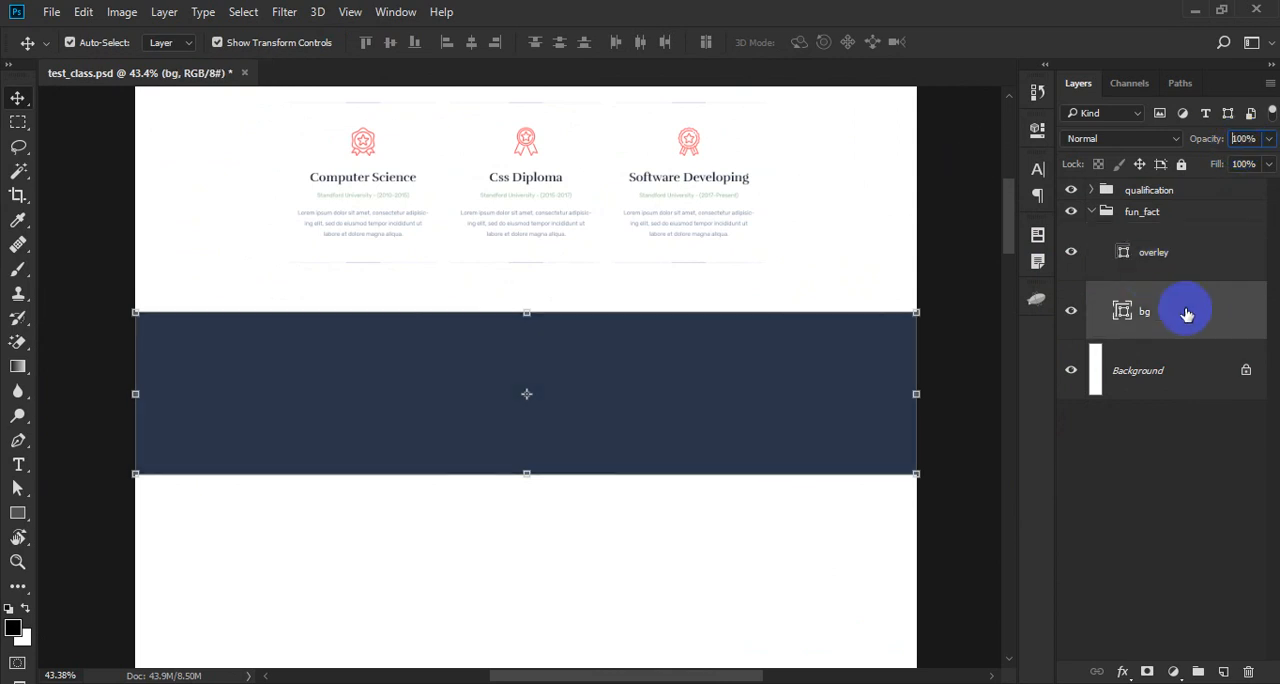
- Switch to Firefox and open the Freepik website in a new tab
left_click(257, 0)
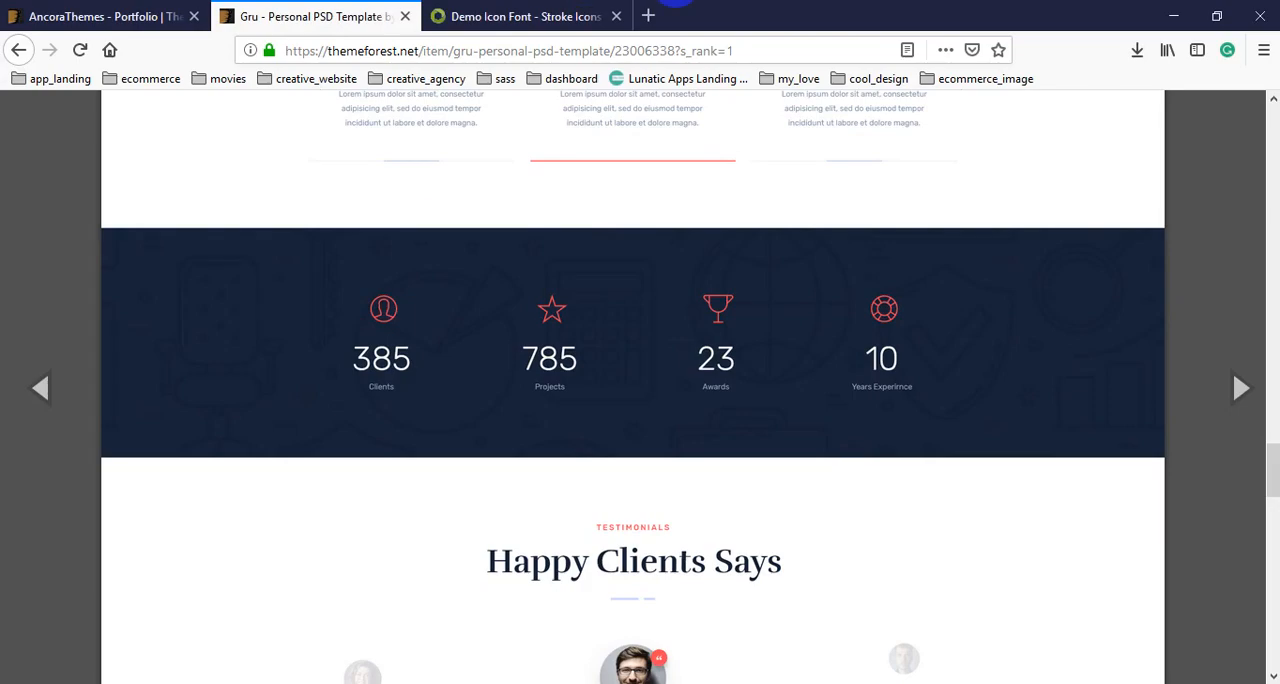
left_click(647, 17)
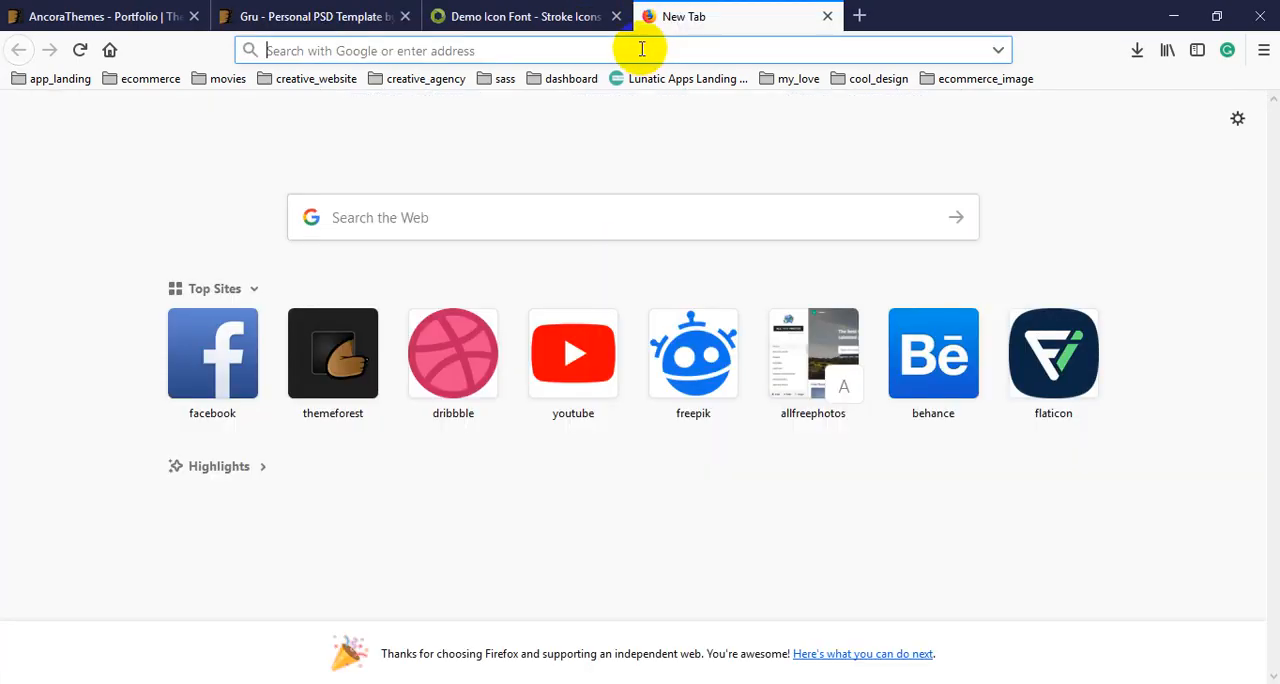
type("free")
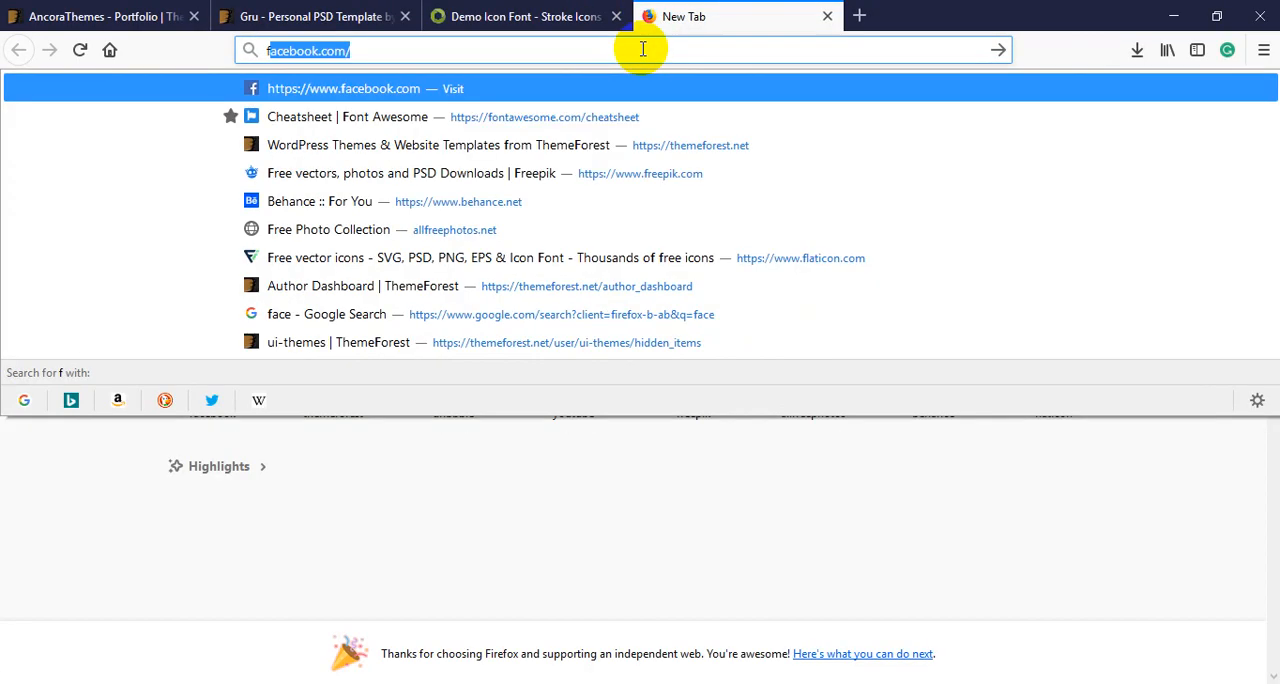
key("Return")
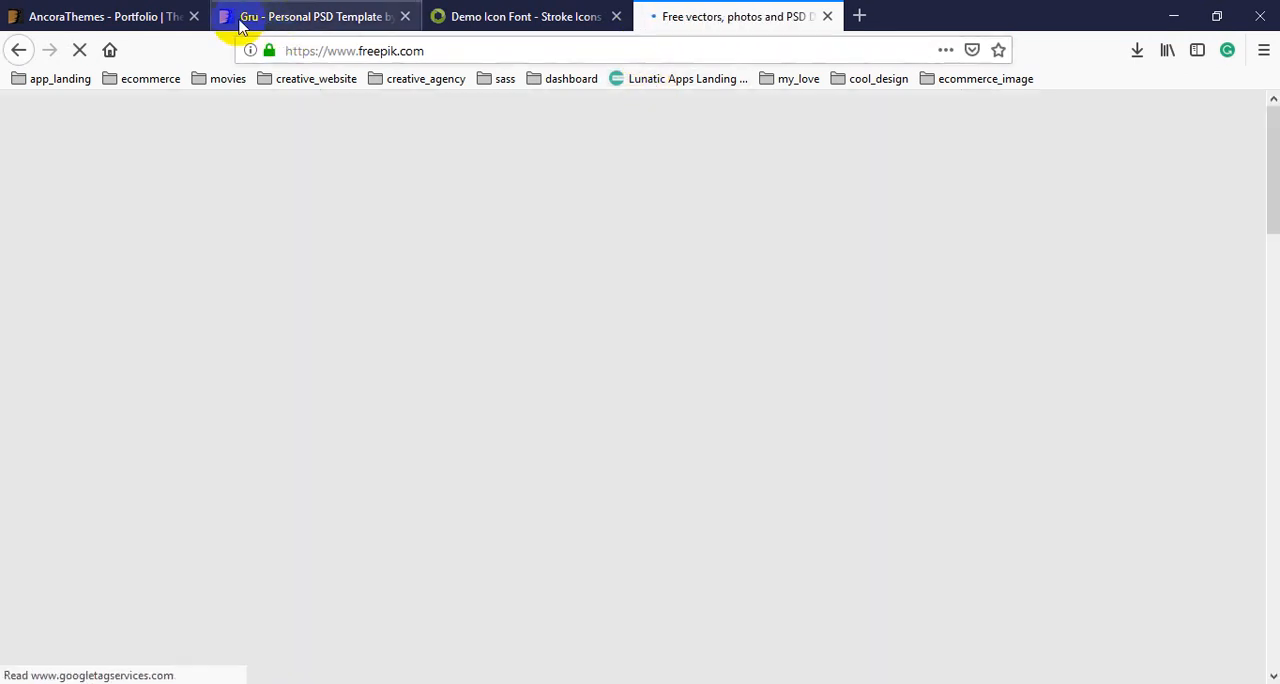
- Open File Explorer and go to the download_useable folder inside download_every_file on drive D
key("super+e")
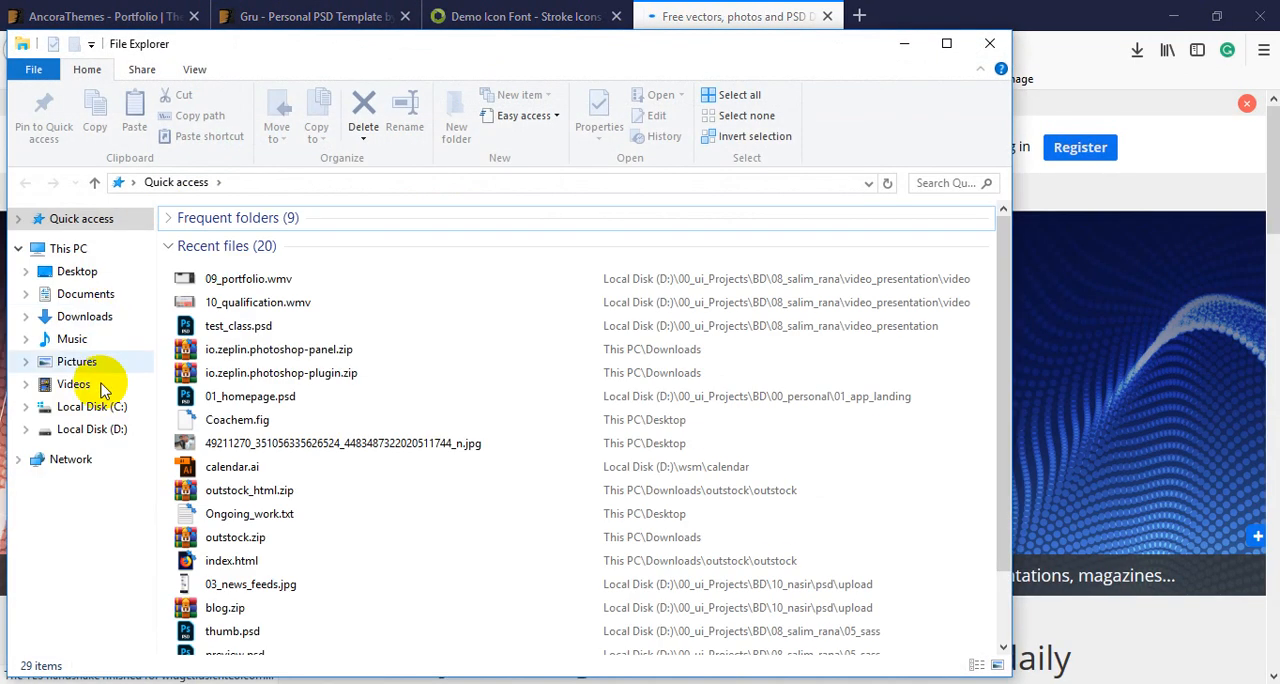
left_click(92, 430)
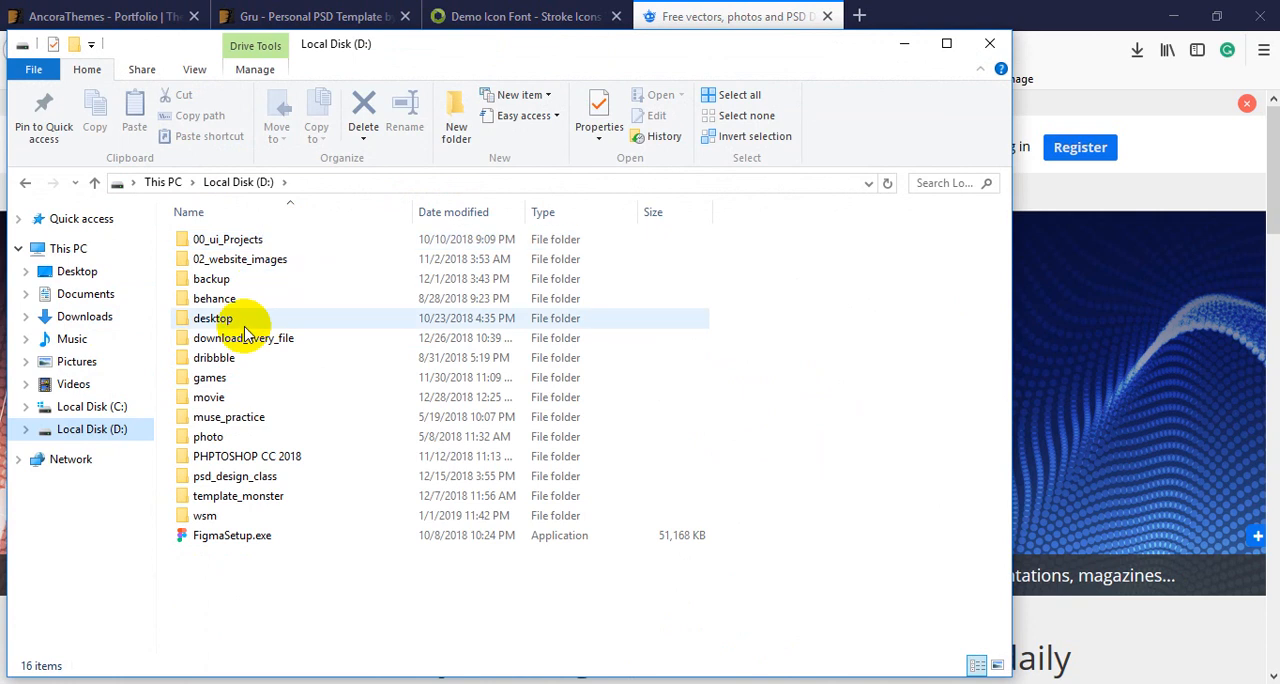
double_click(264, 338)
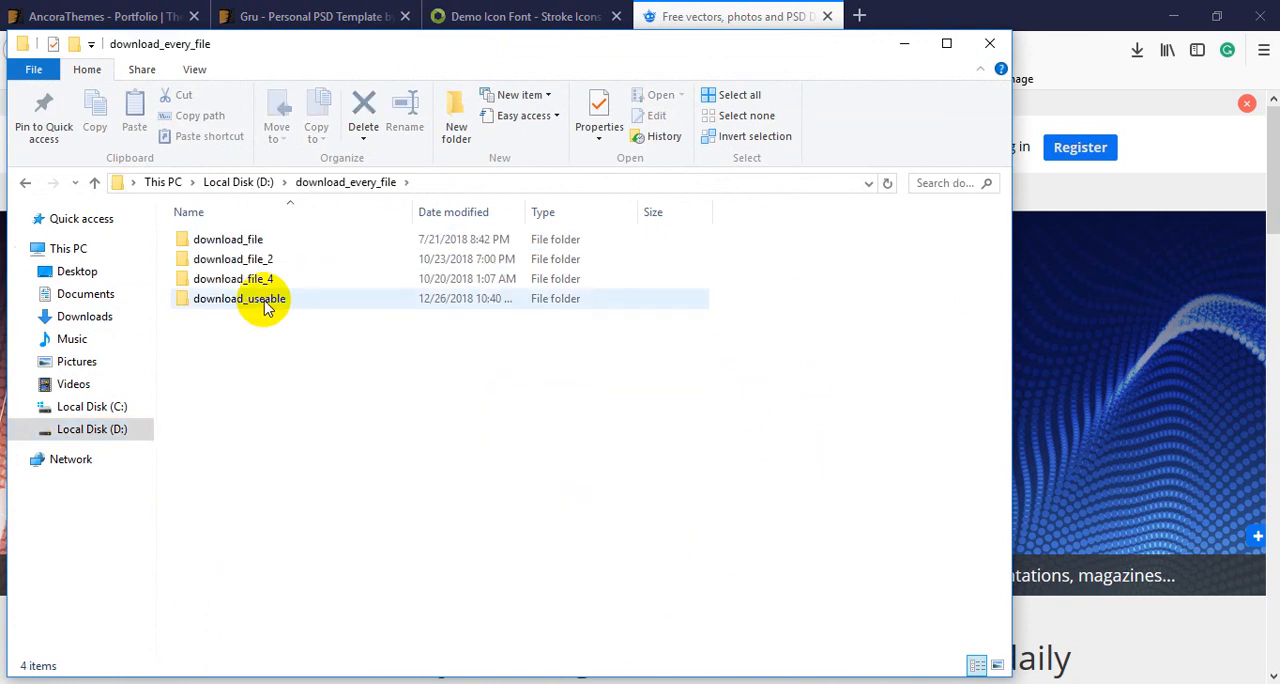
double_click(265, 305)
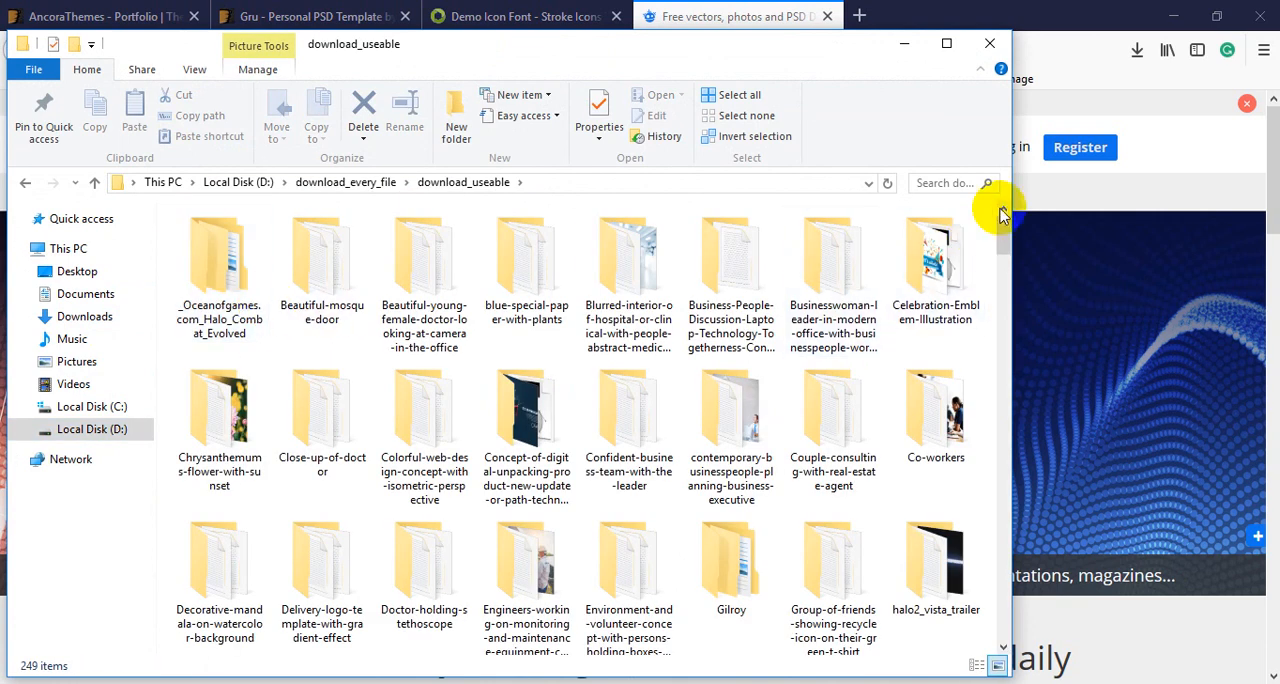
- Place the photo 440147-PEIYGB-945.jpg from the download_useable folder into test_class.psd, directly above the bg layer
left_click(946, 43)
left_click_drag(1272, 194, 1268, 378)
left_click(712, 298)
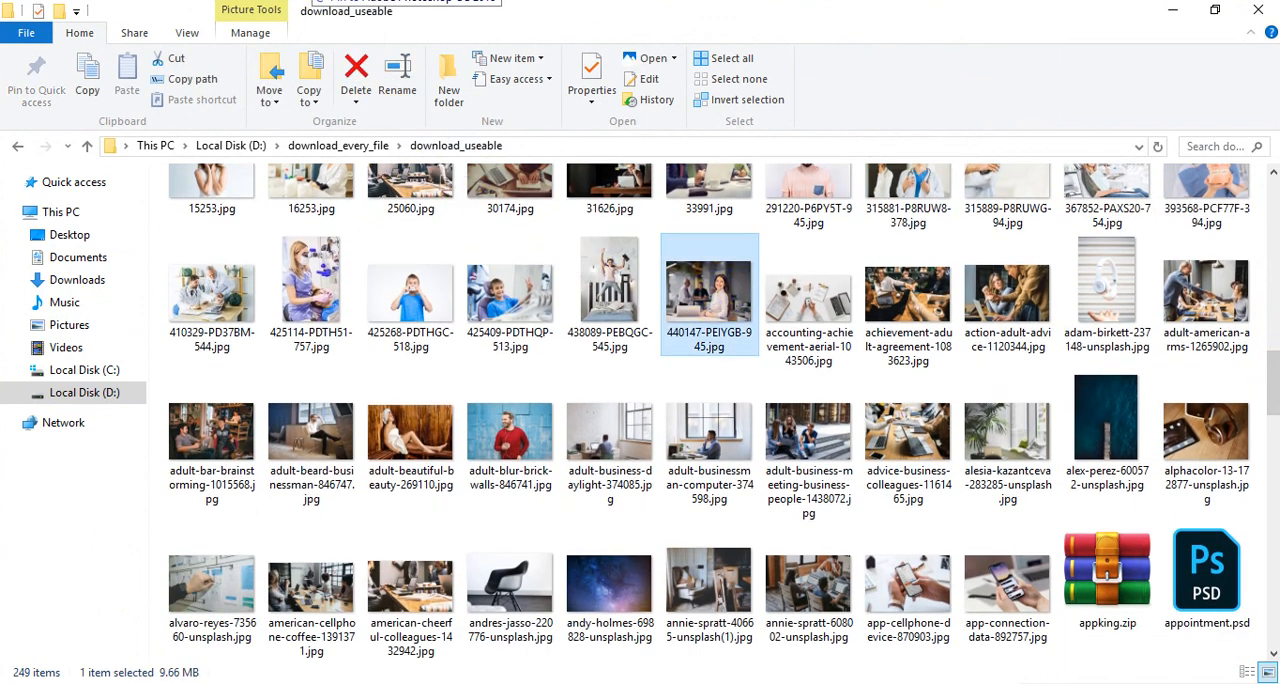
left_click_drag(308, 1, 589, 387)
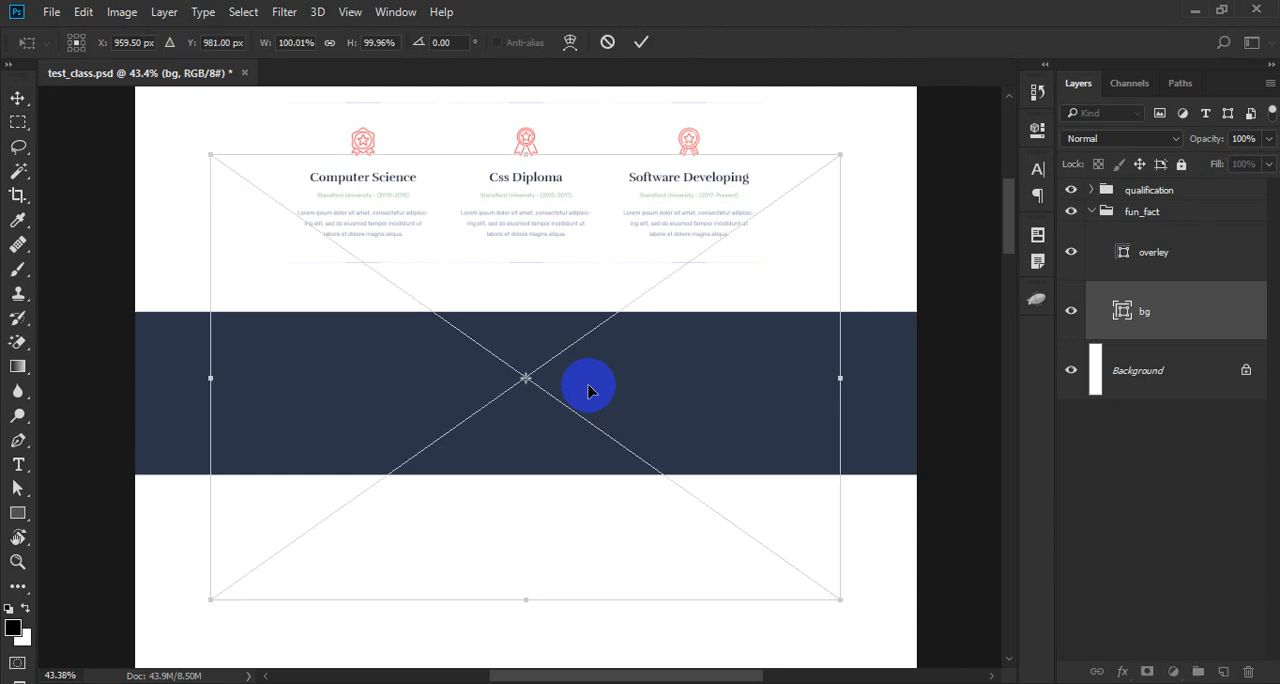
key("Return")
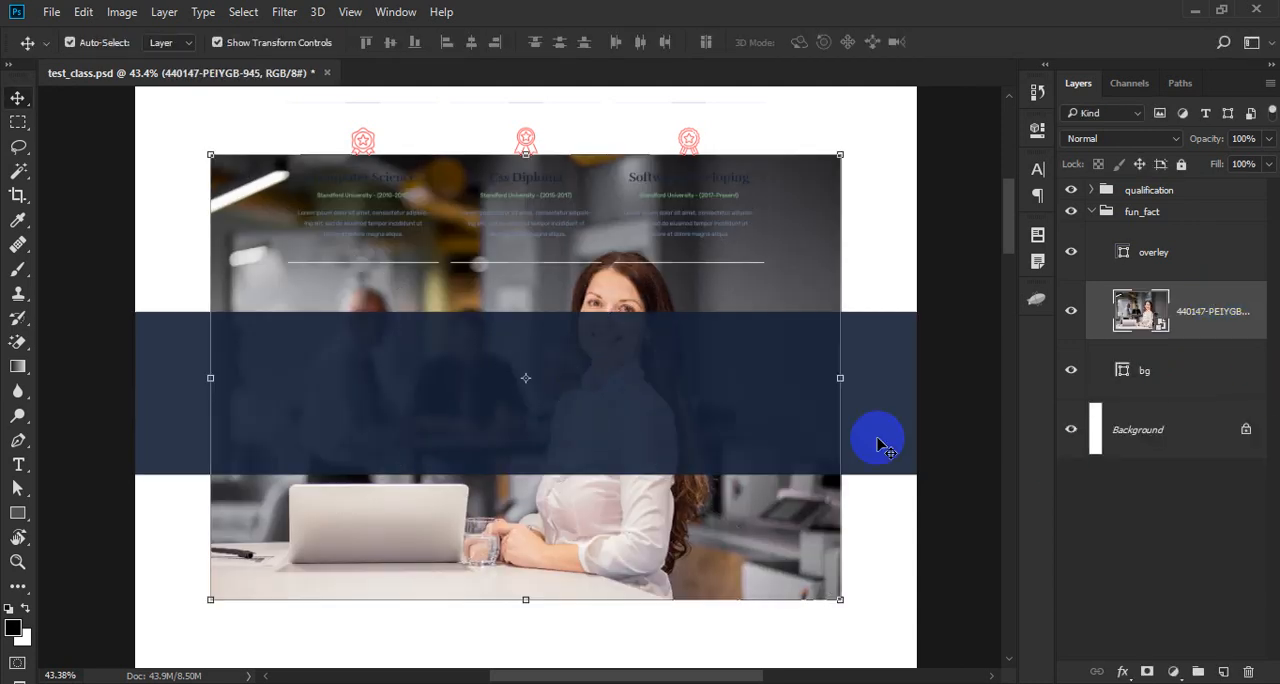
- Enlarge the placed photo until it spans slightly beyond the page width, and clip it to the bg layer
scroll(750, 528, "down", 2)
left_click_drag(808, 577, 863, 623)
key("Return")
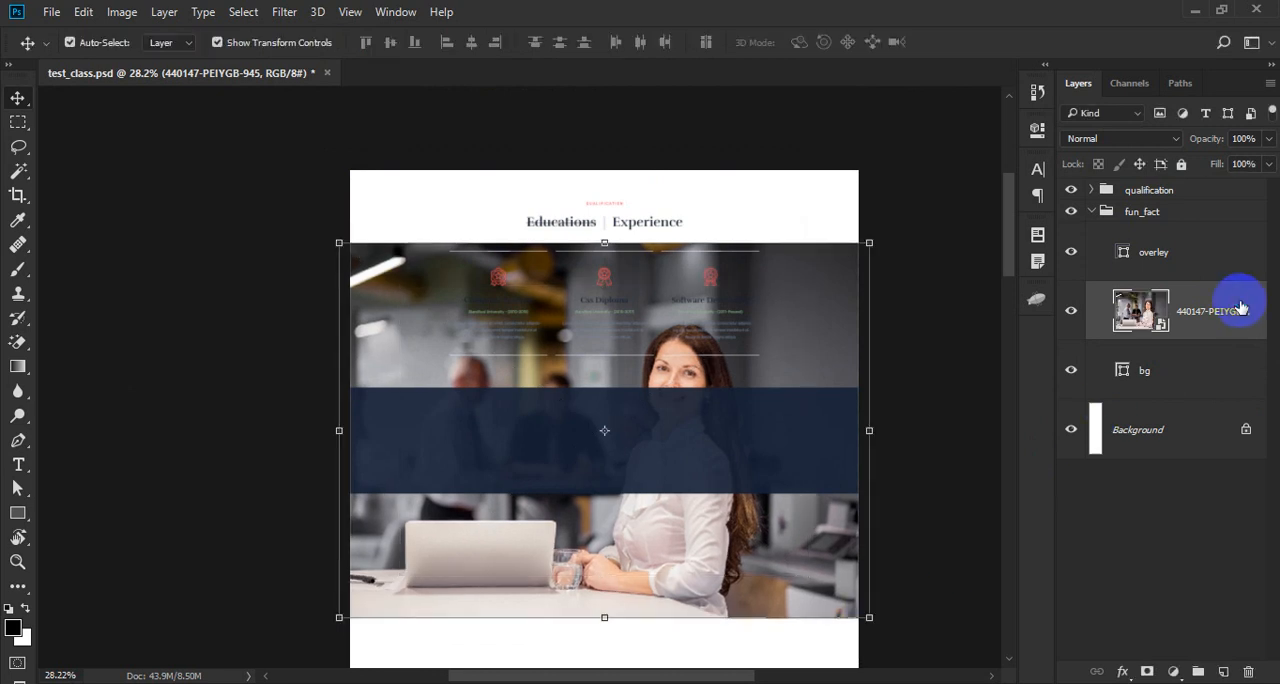
right_click(1208, 309)
left_click(916, 503)
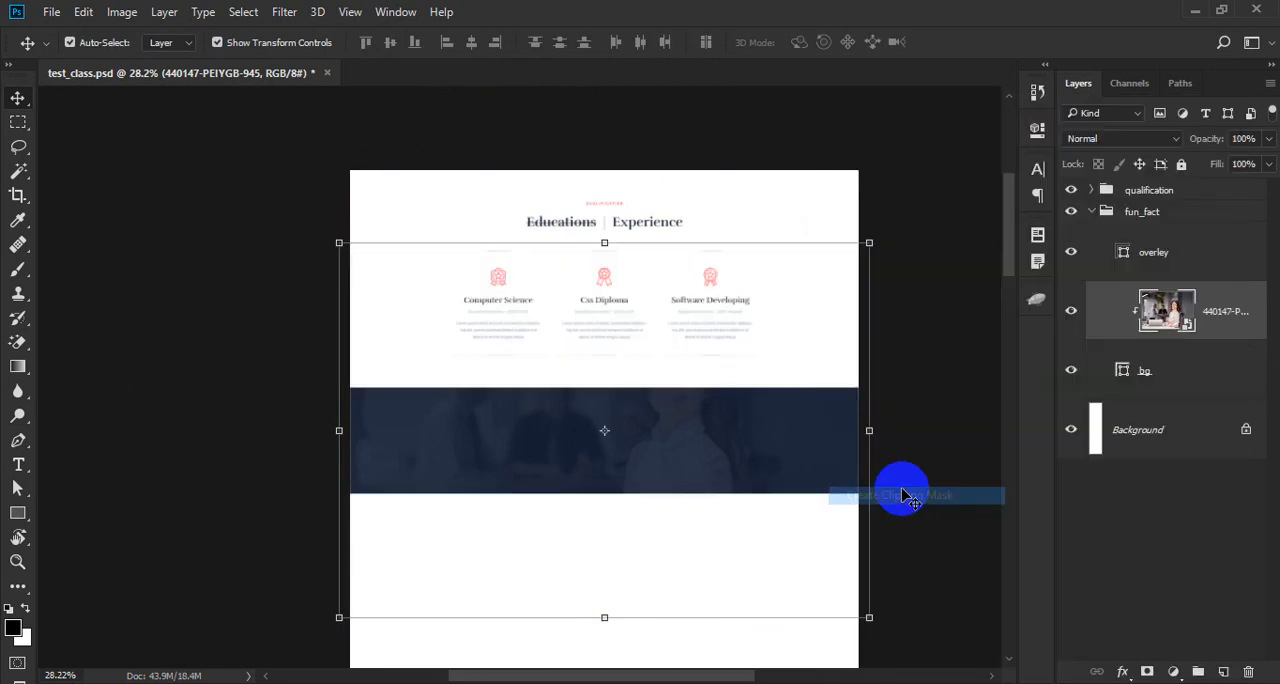
- Move the clipped photo down so that the woman's face falls inside the navy band
scroll(715, 450, "up", 3)
left_click_drag(715, 450, 714, 535)
scroll(638, 528, "down", 2)
scroll(680, 558, "up", 3)
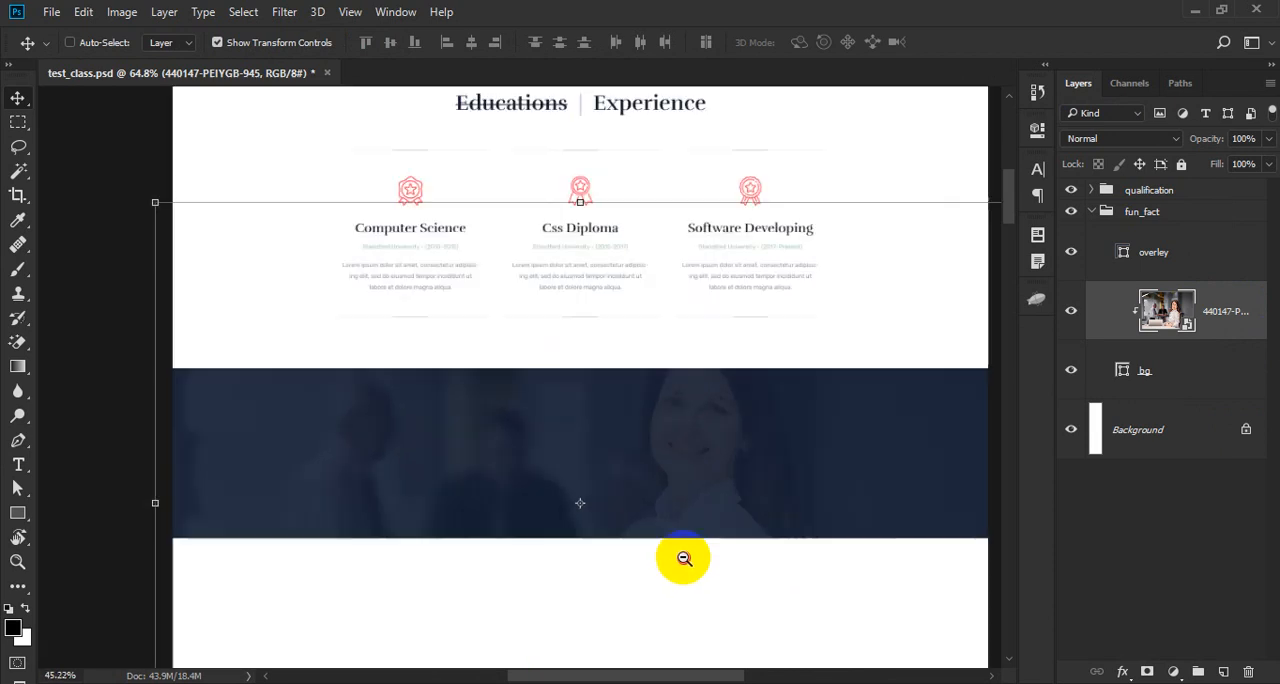
scroll(448, 397, "up", 2)
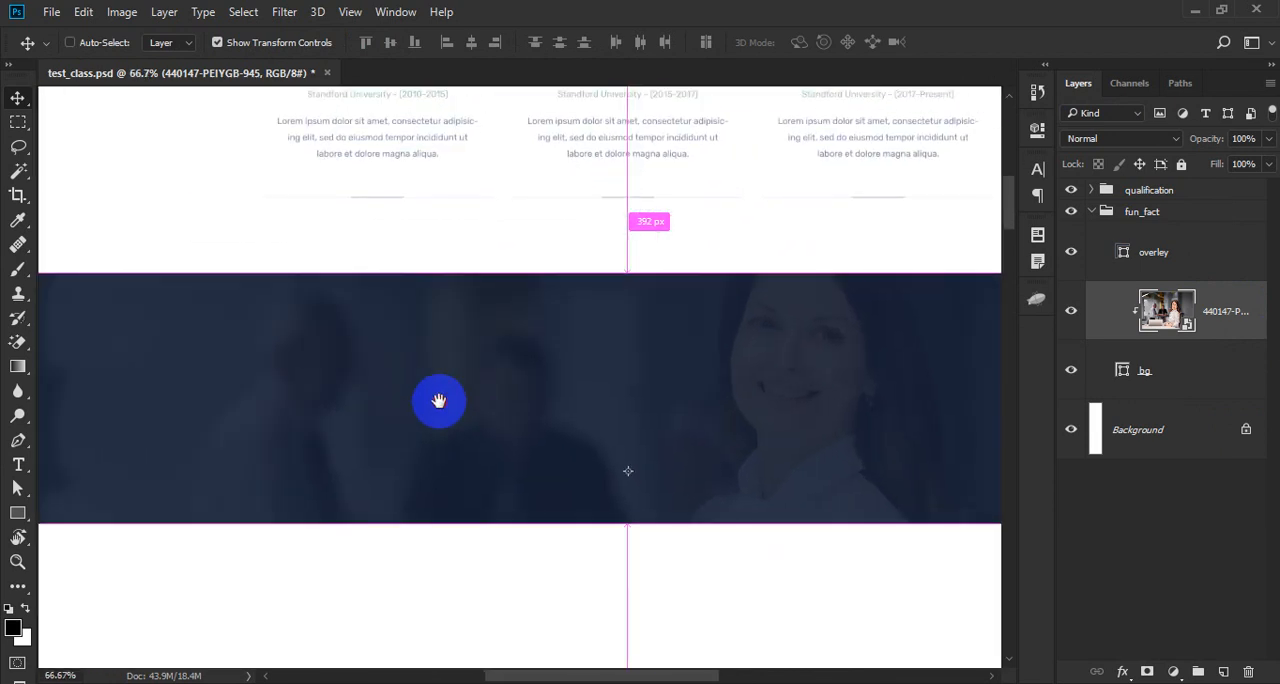
- Select the overley layer, set its opacity to 90% and save the document
left_click(440, 399, "ctrl")
key("9")
key("ctrl+s")
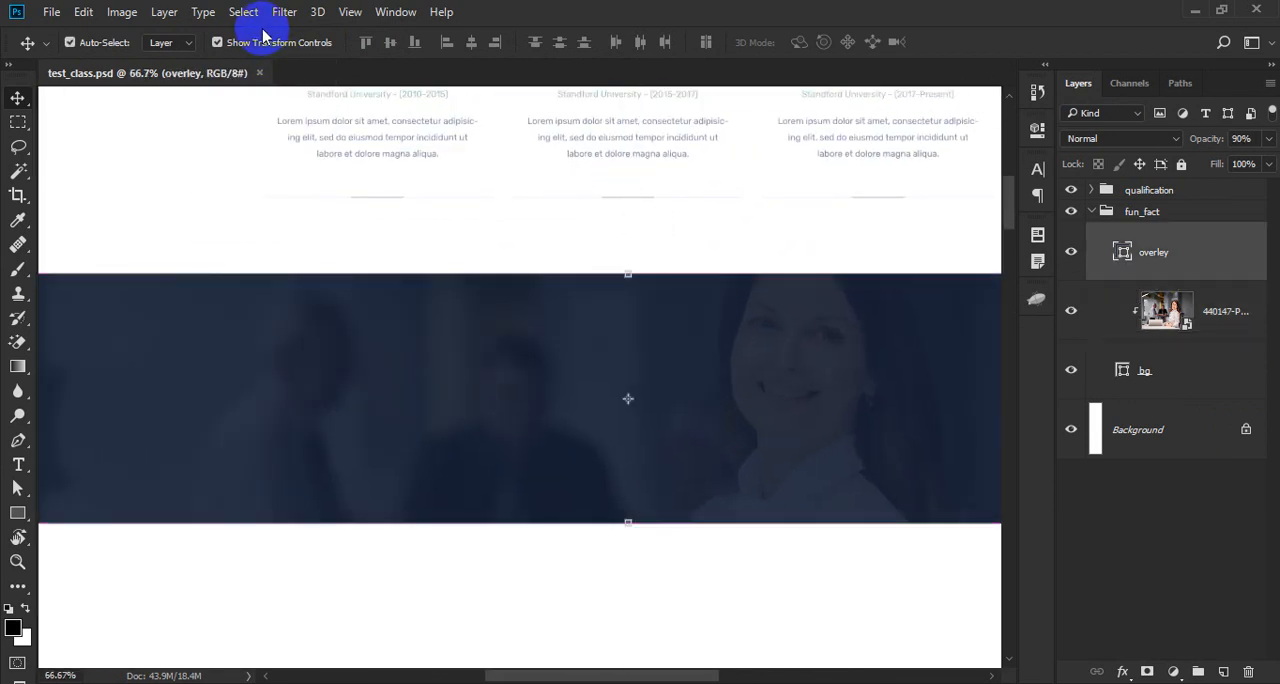
- Switch to Firefox, examine the counters section of the Gru template and return to Photoshop
key("alt+Tab")
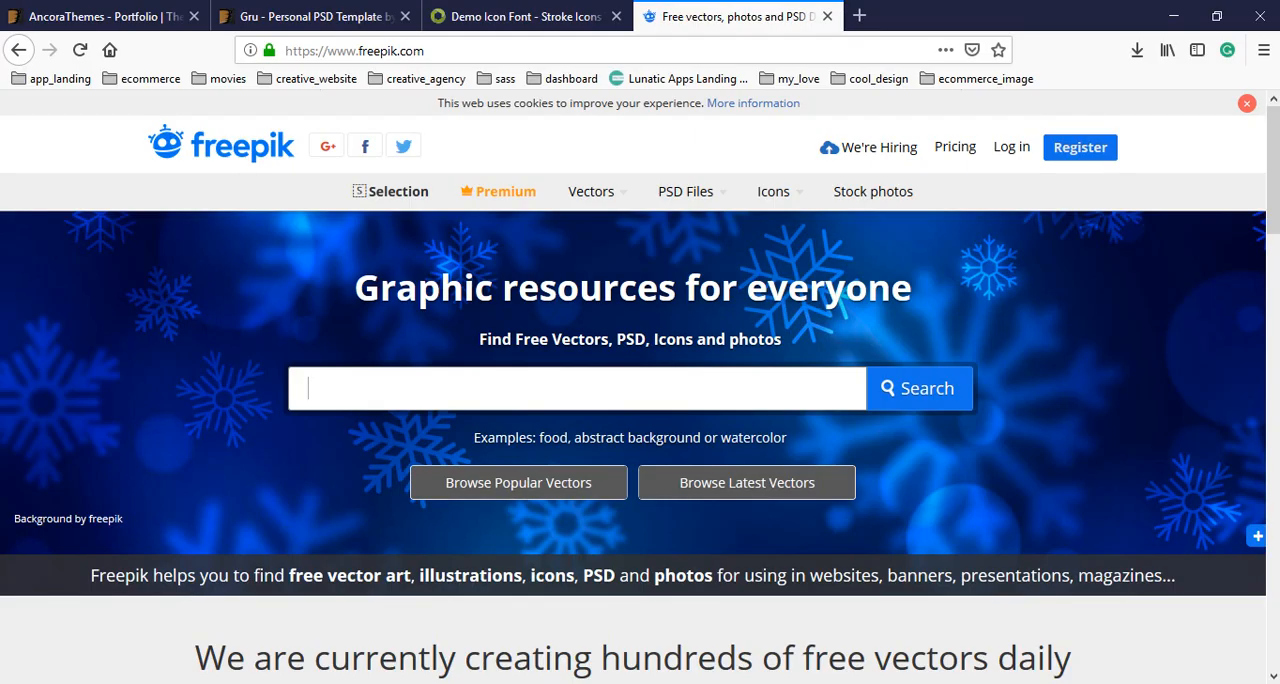
left_click(310, 24)
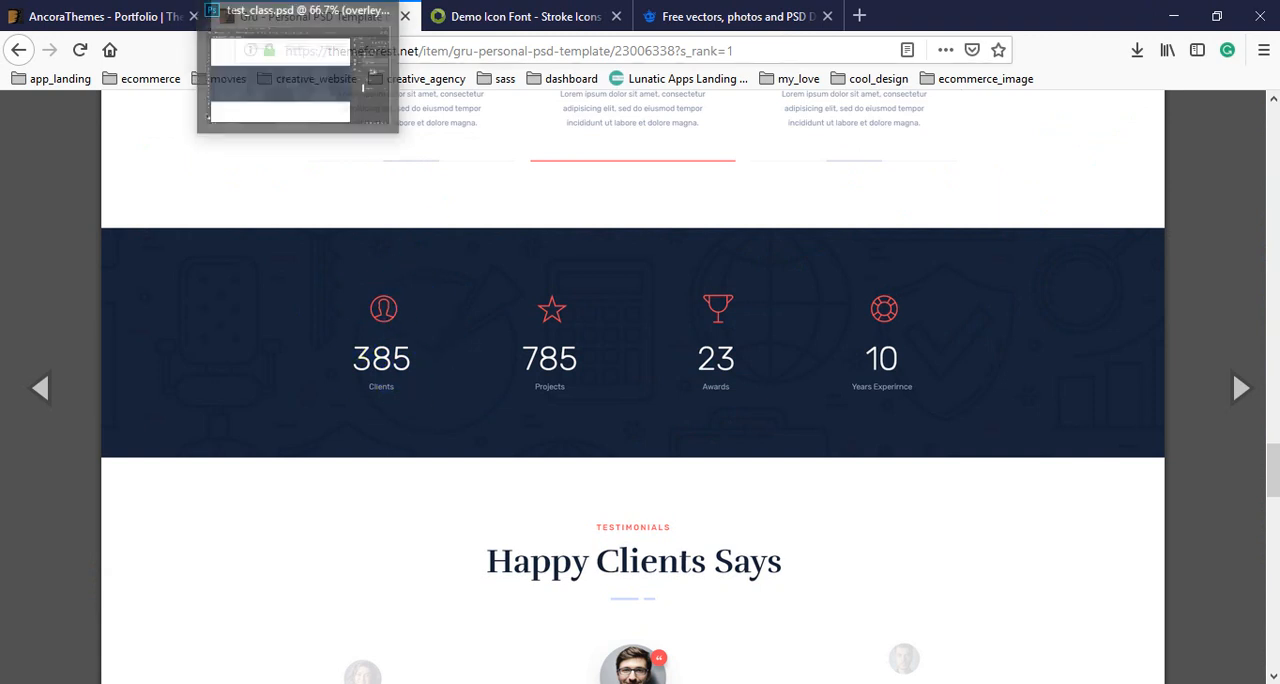
left_click(298, 0)
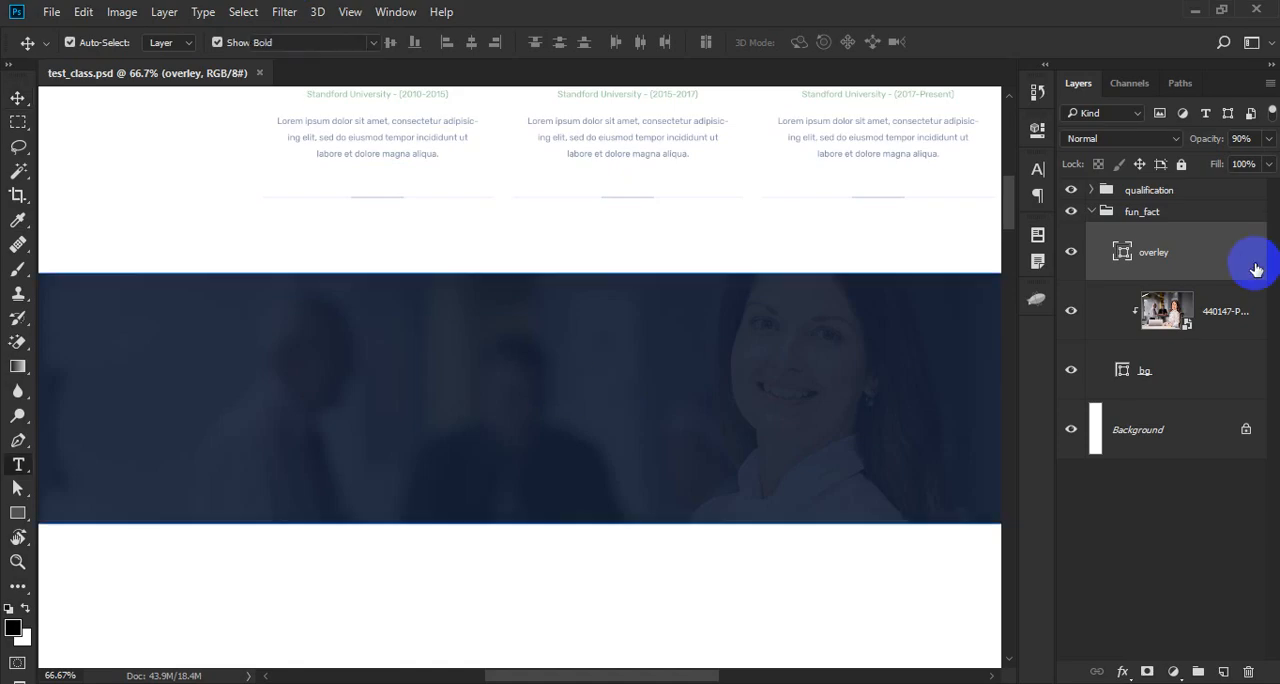
- Create a group named 1 inside fun_fact, above the overley layer, and show the column guides
key("t")
left_click(1198, 671)
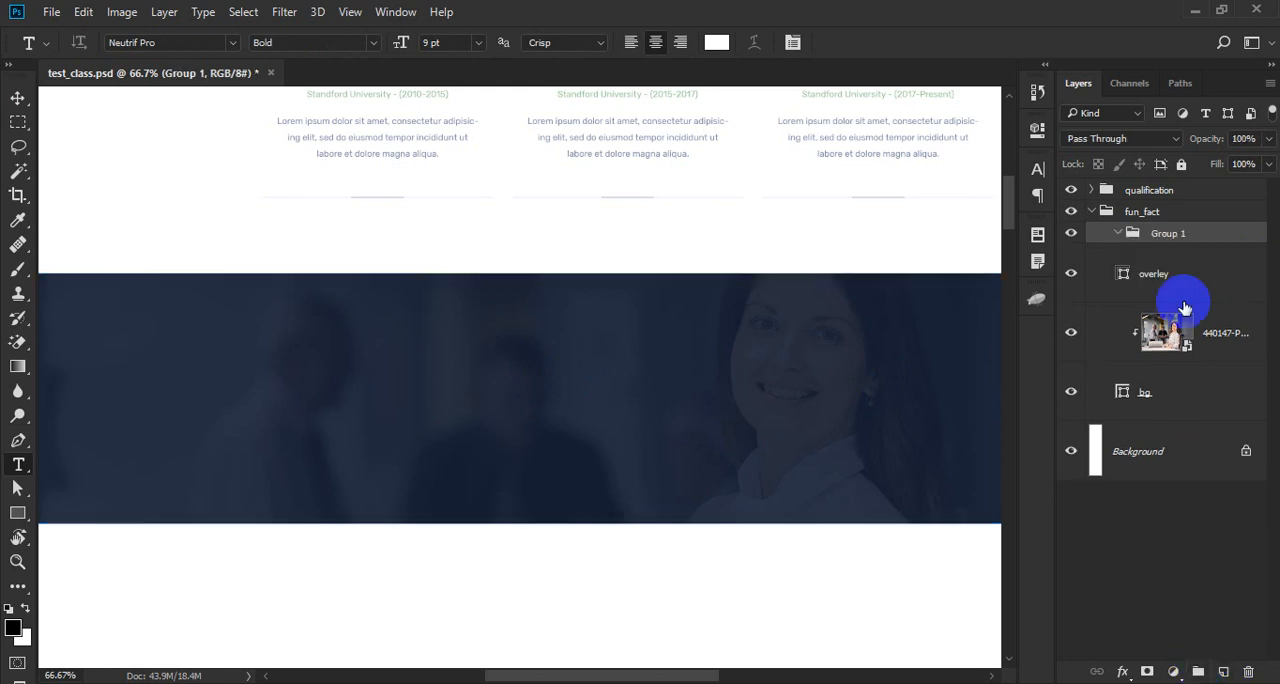
type("1")
key("Return")
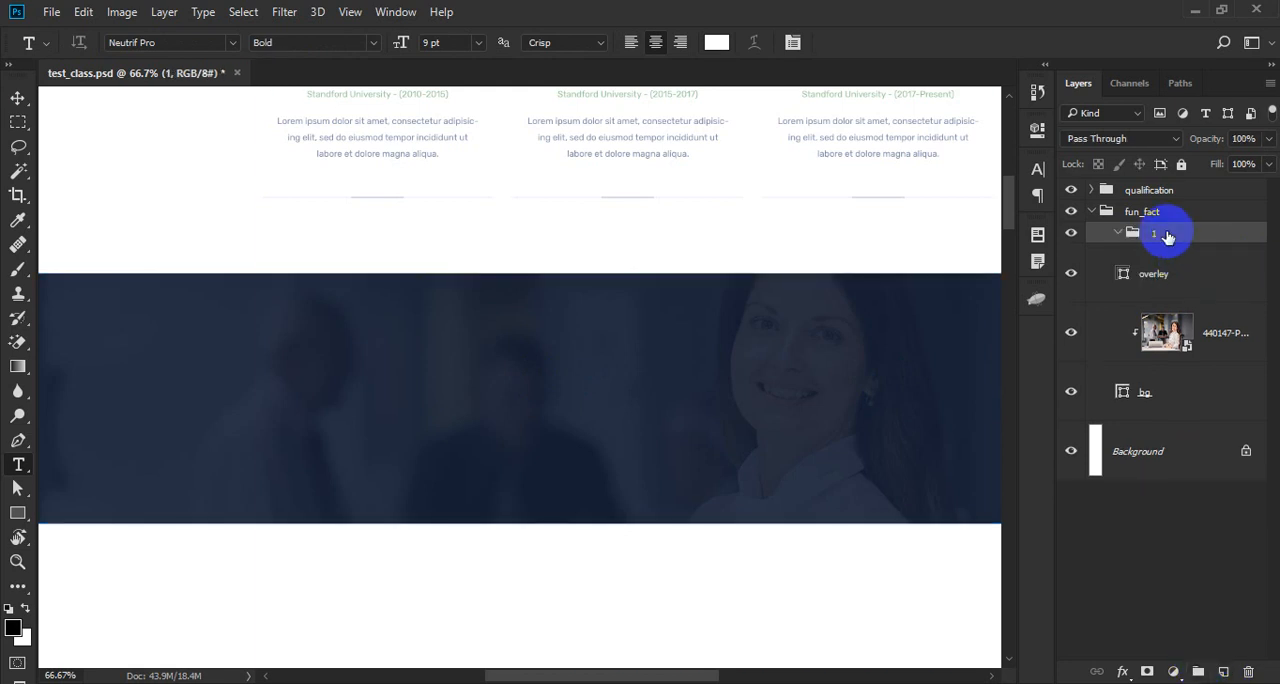
key("ctrl+;")
left_click_drag(350, 365, 399, 404)
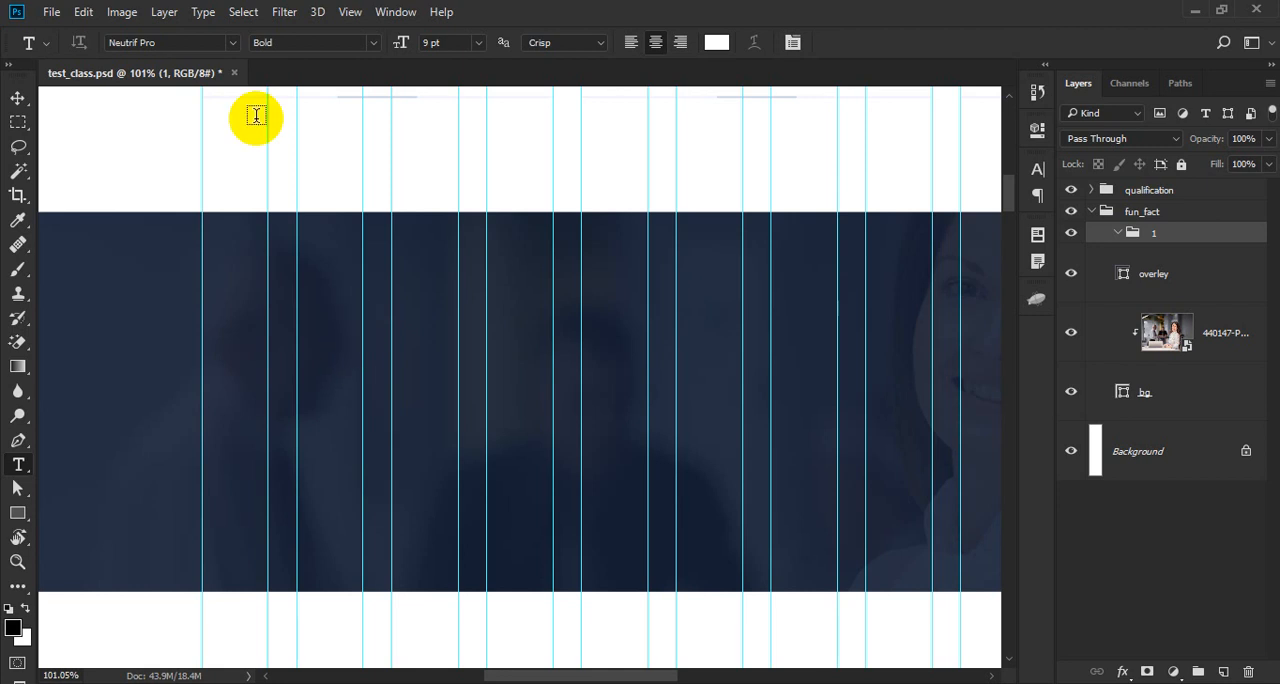
- Switch to Firefox, copy the pe-7s-settings glyph from the Pe-icon-7-stroke demo page and return to Photoshop
key("alt+Tab")
left_click(515, 17)
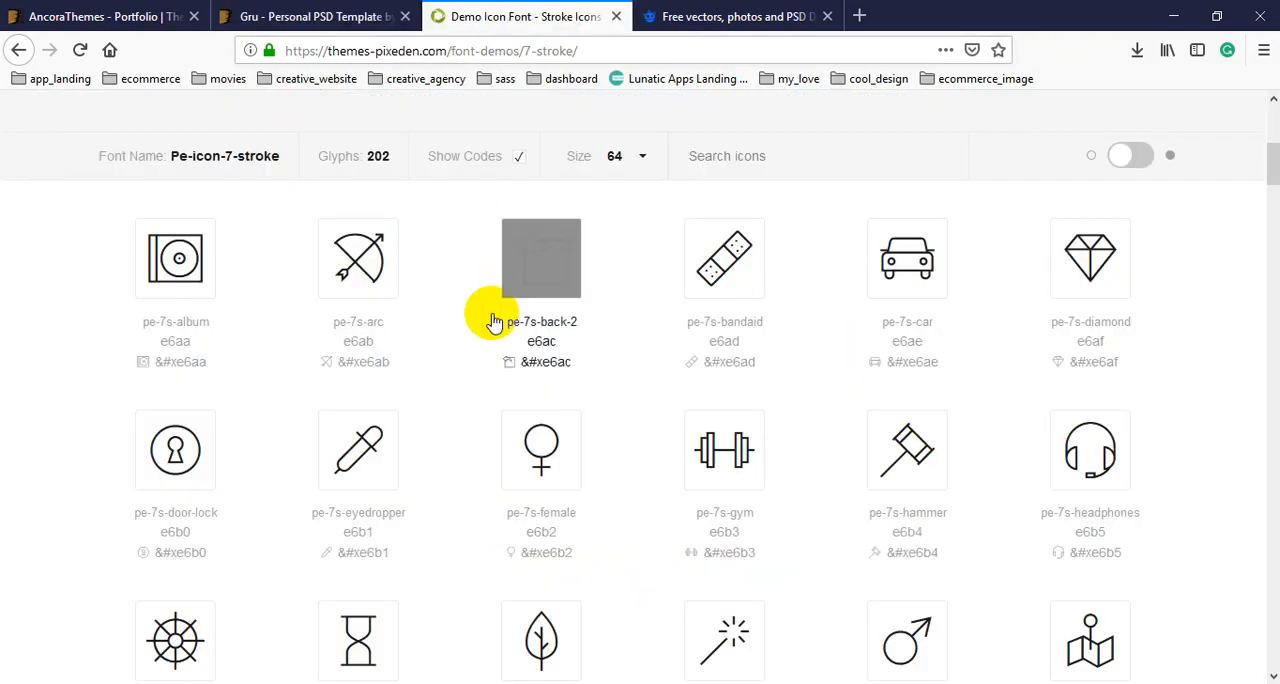
scroll(493, 320, "up", 5)
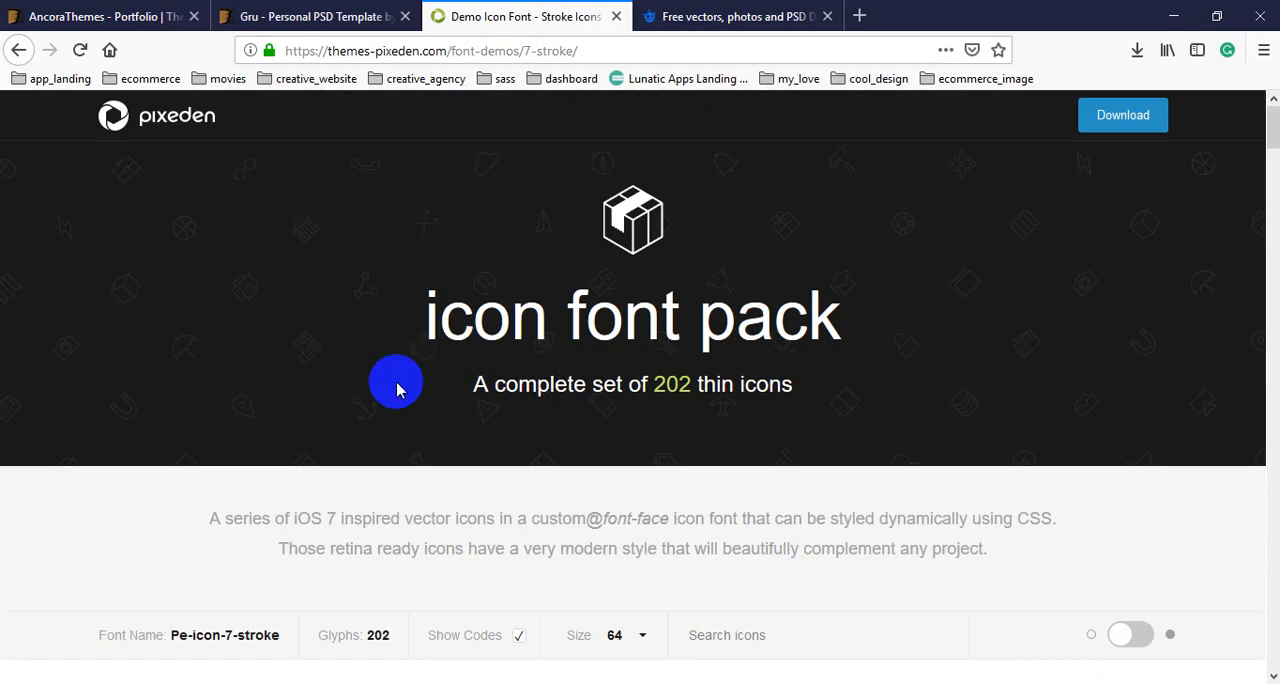
scroll(398, 383, "down", 4)
left_click(517, 258)
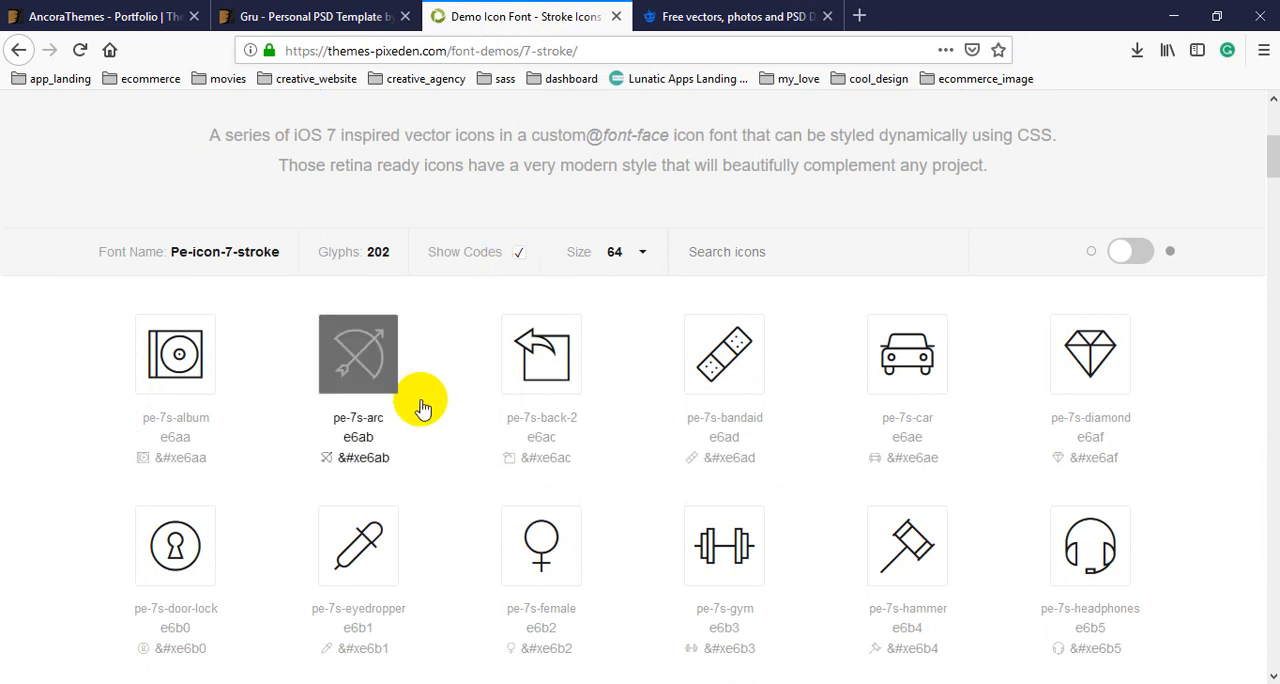
scroll(420, 406, "down", 3)
scroll(420, 406, "down", 3)
scroll(423, 406, "down", 3)
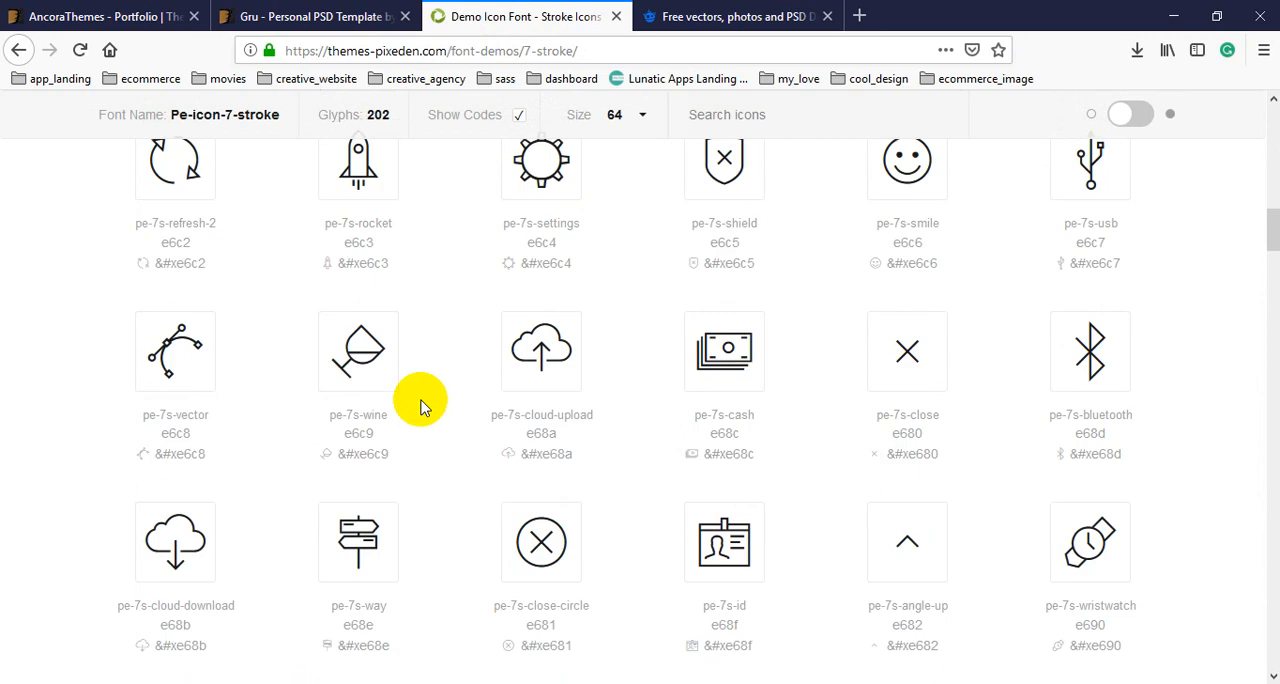
scroll(423, 402, "up", 1)
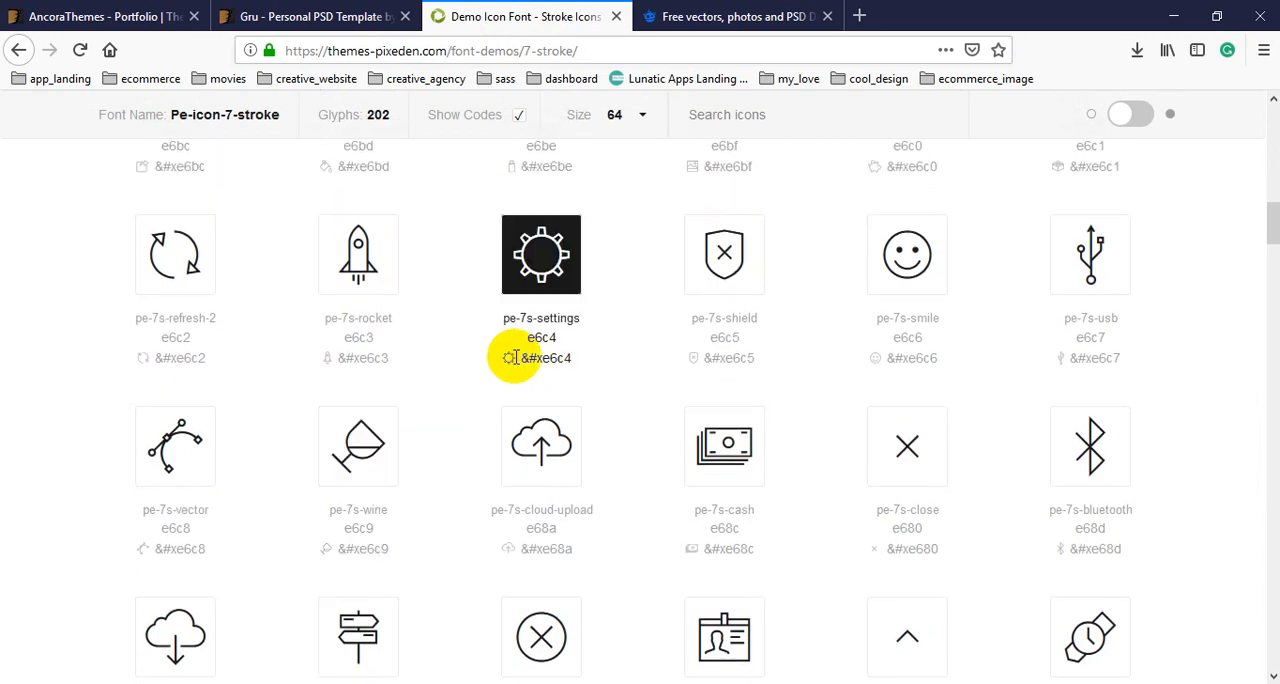
left_click(297, 1)
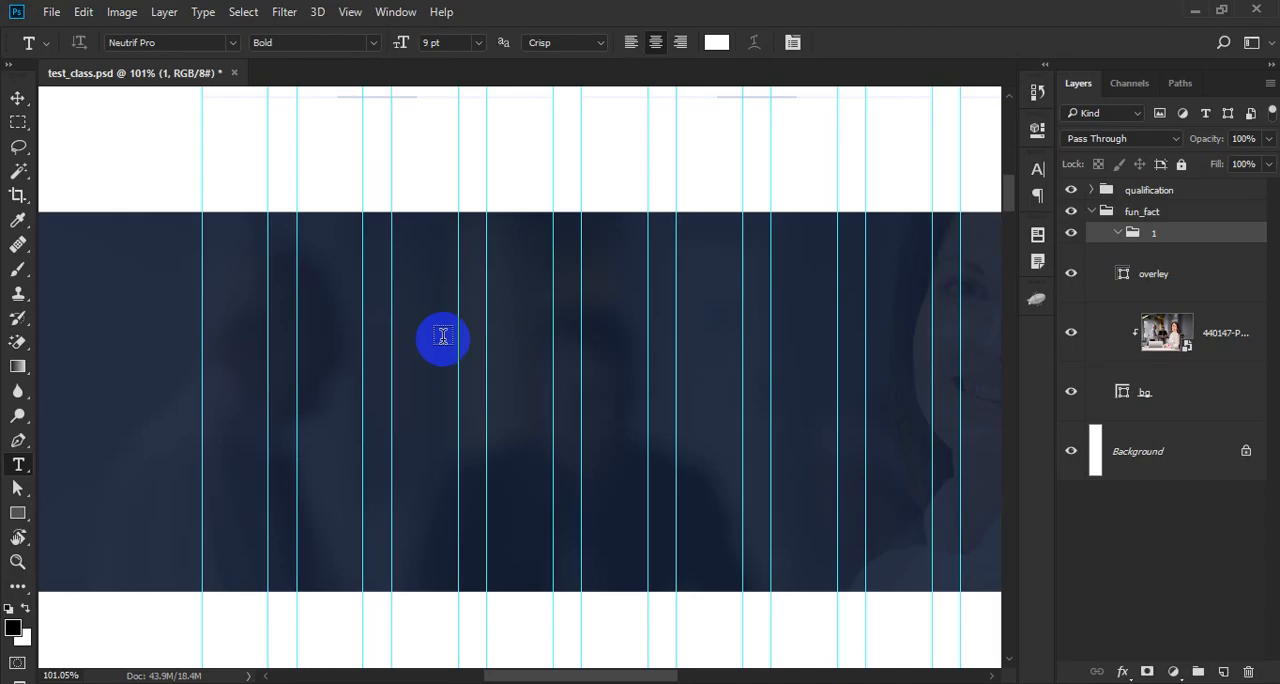
- Insert the copied gear glyph as text on the navy band and set its font to Pe-icon-7-stroke
scroll(323, 354, "up", 1)
left_click(328, 316)
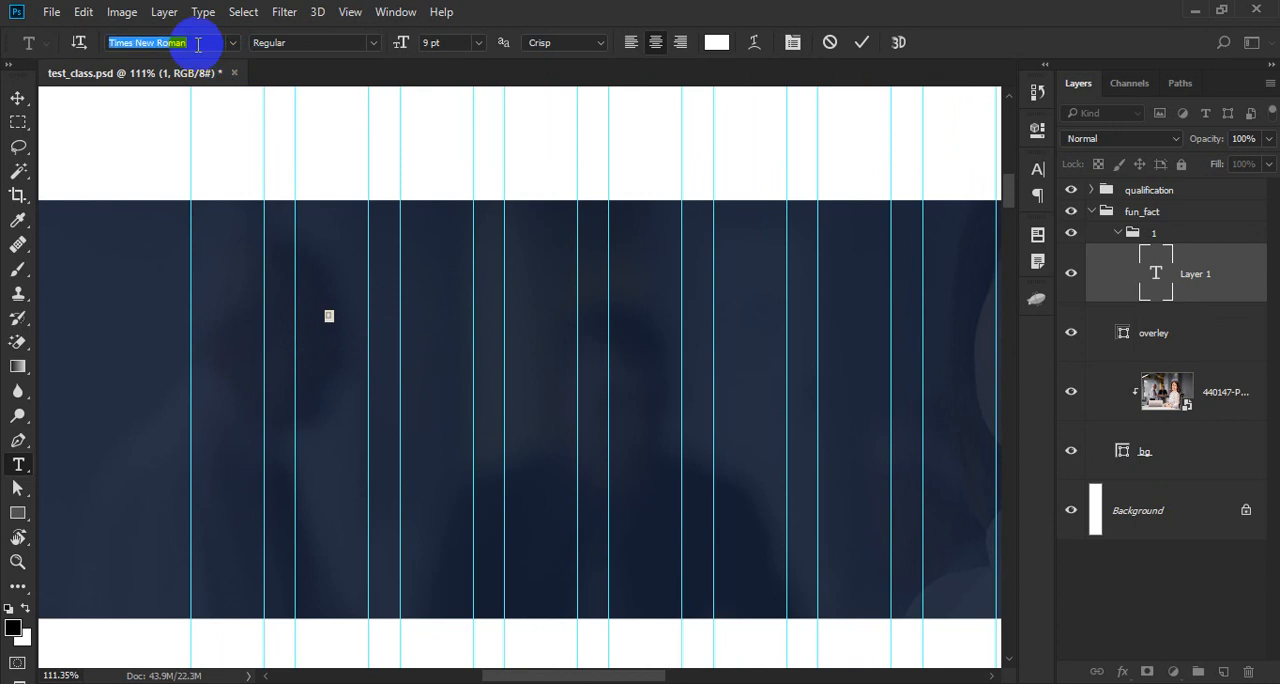
left_click(197, 42)
type("p")
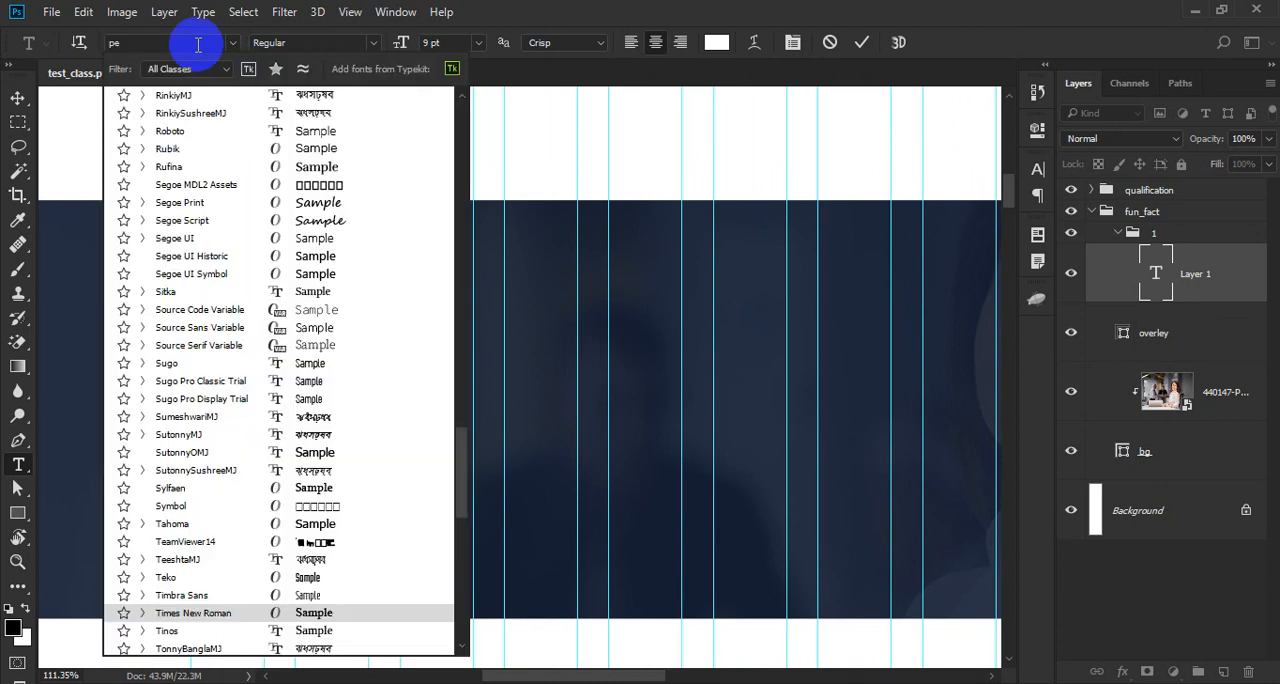
type("e")
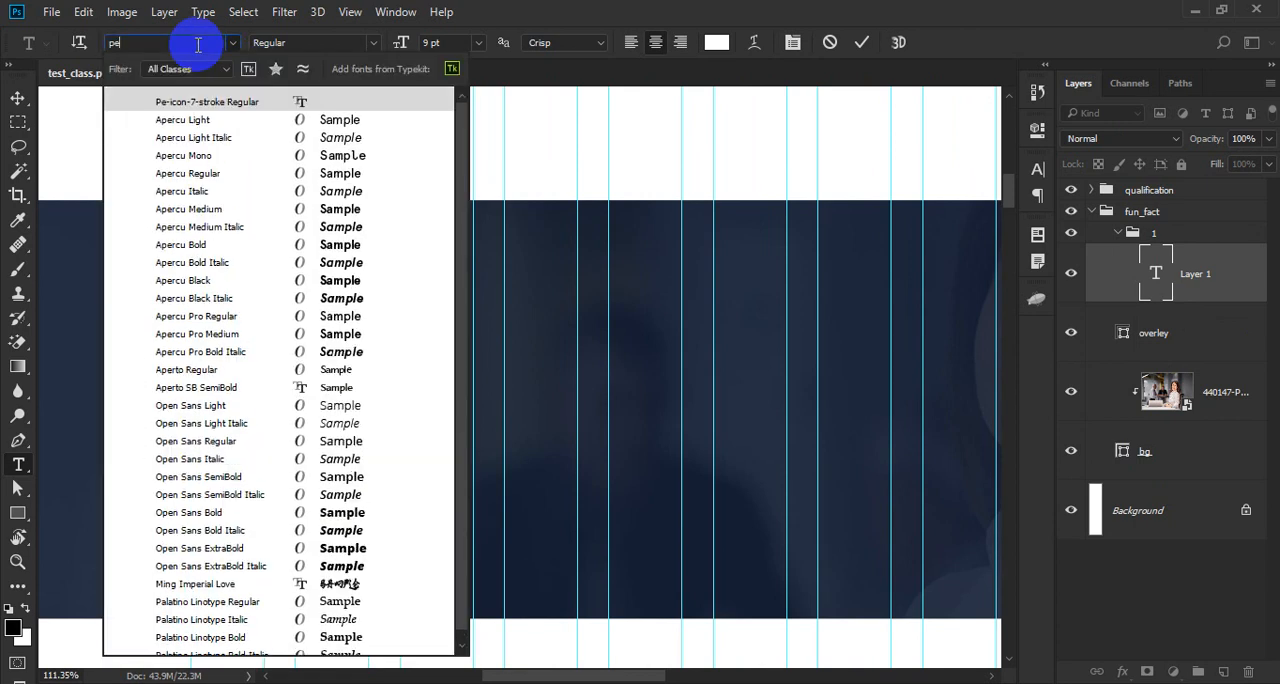
key("Return")
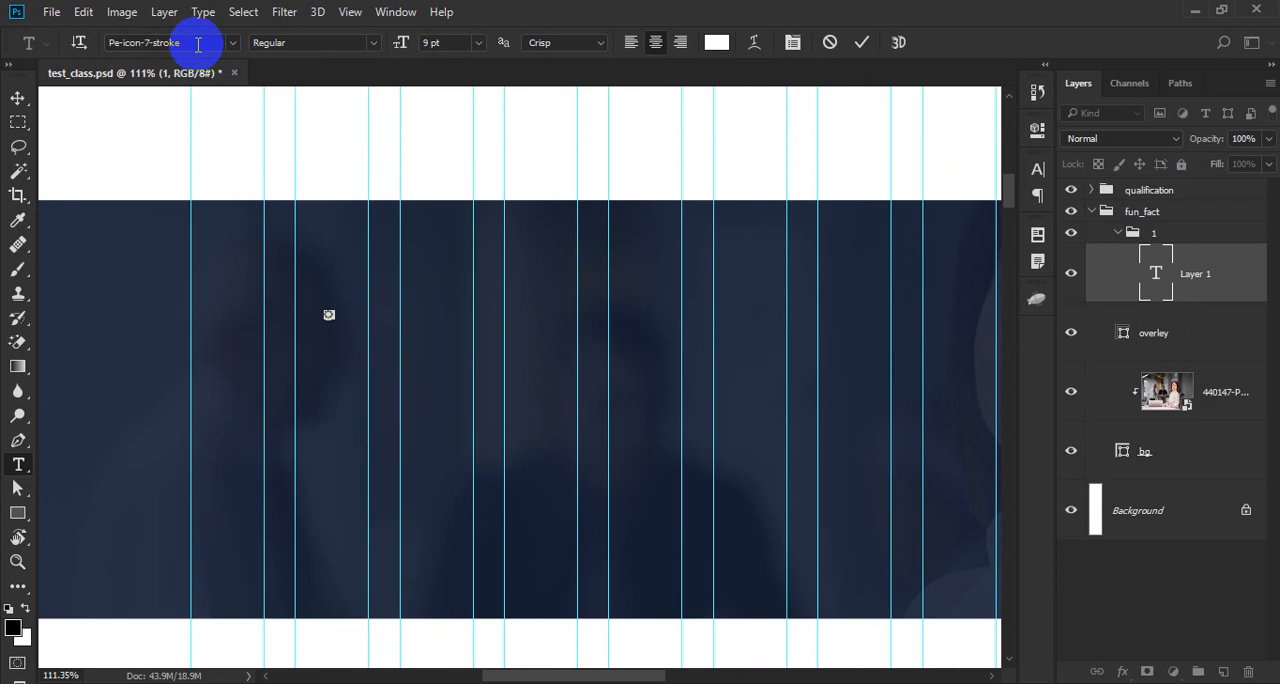
- Set the gear icon's text size to 50 pt
left_click(450, 42)
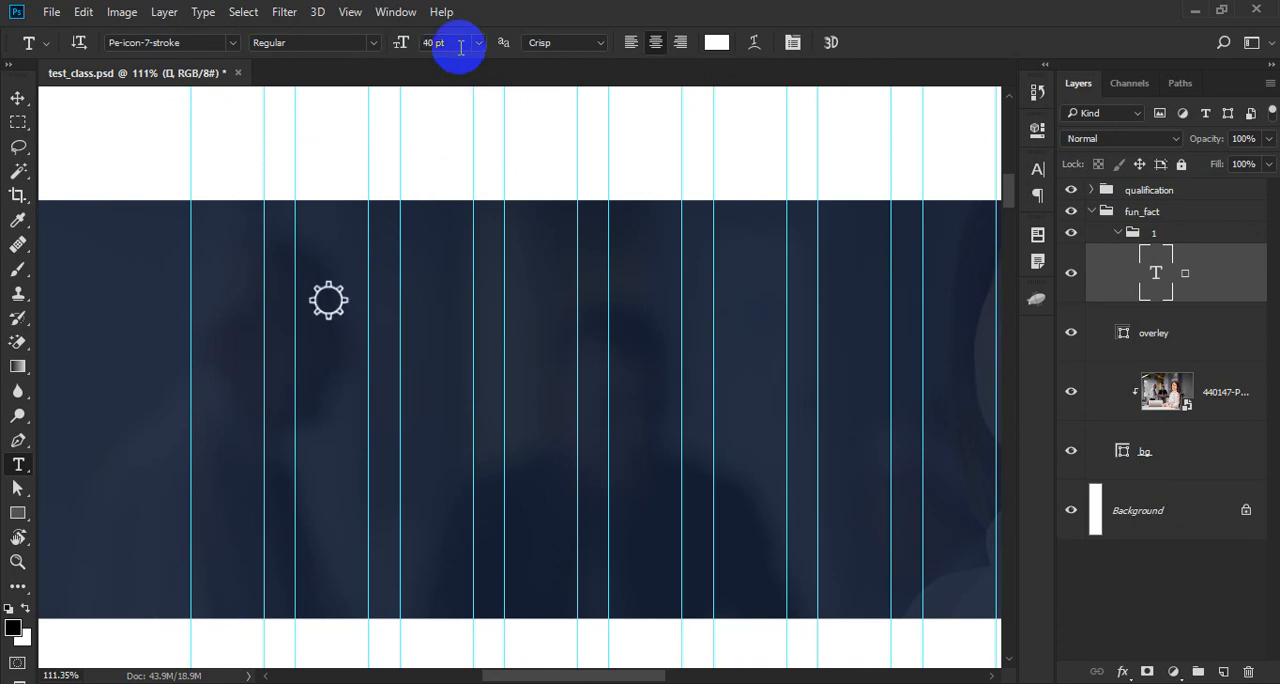
left_click_drag(457, 43, 150, 75)
type("50")
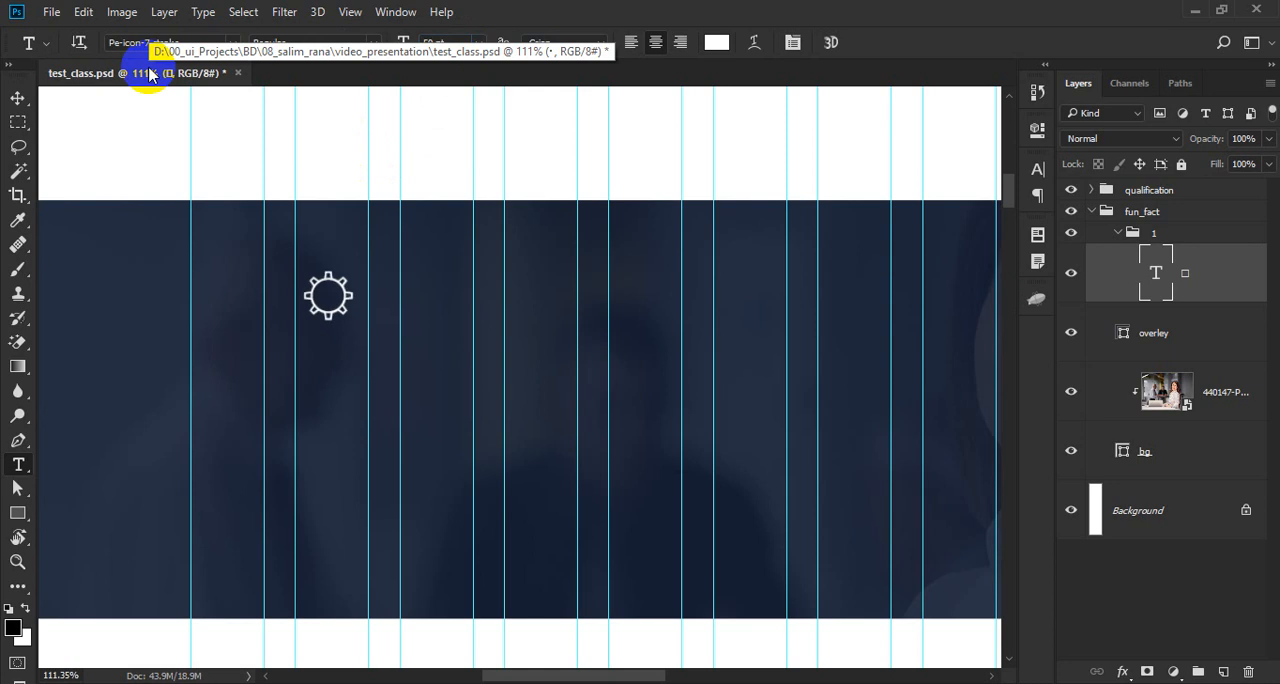
type("v")
- Centre the gear icon horizontally across the first three guide columns using a temporary rectangular selection
left_click_drag(328, 317, 343, 371)
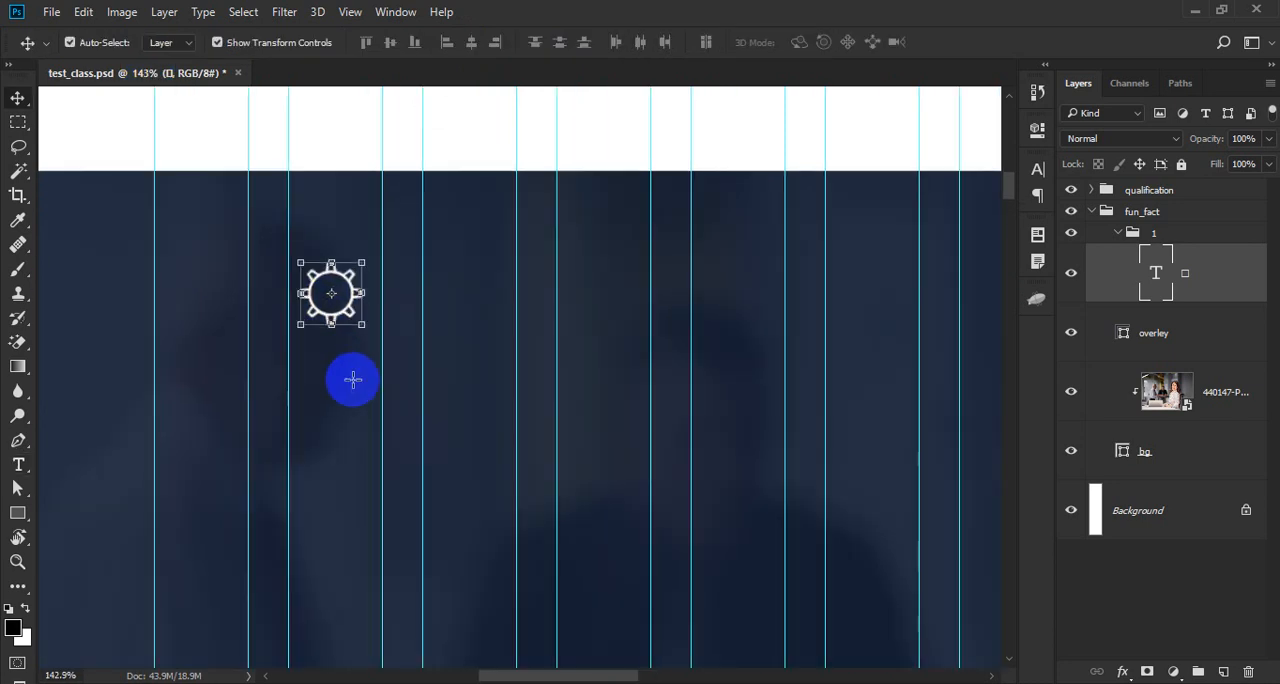
key("m")
left_click_drag(153, 317, 517, 473)
key("v")
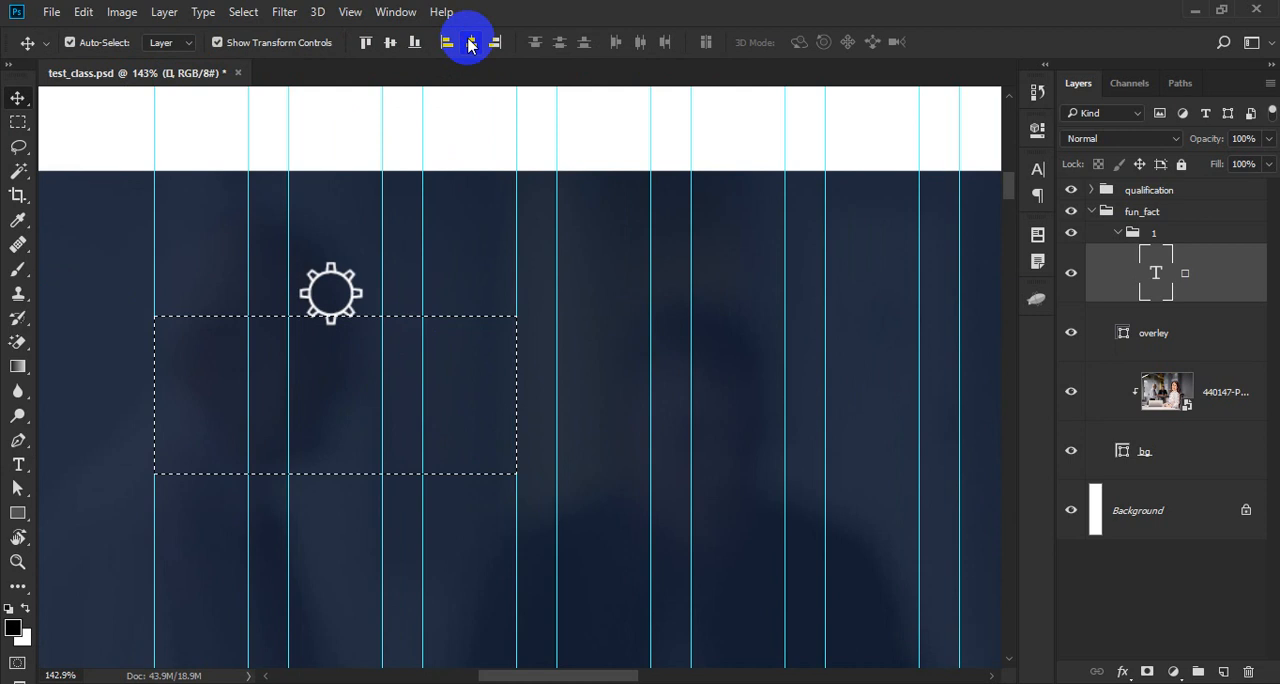
left_click(471, 45)
key("ctrl+d")
- Nudge the gear icon down to 100 px below the band's upper edge
scroll(378, 278, "up", 1)
double_click(343, 296)
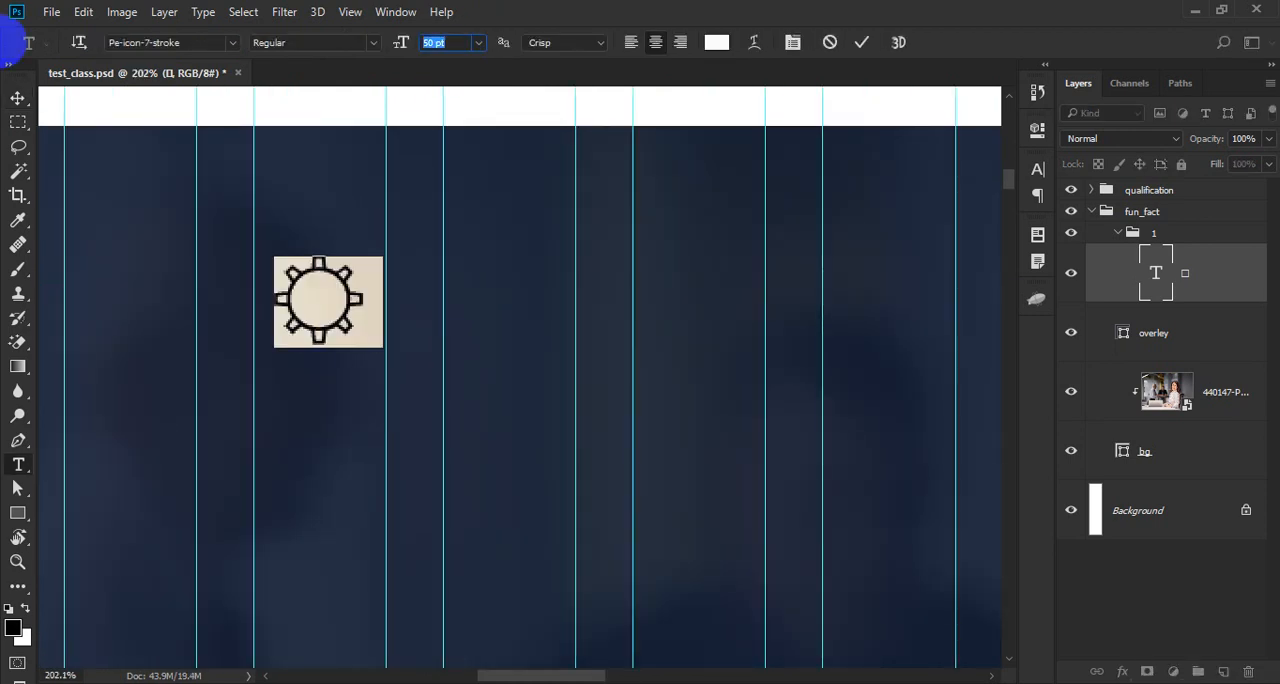
key("ctrl+Return")
key("v")
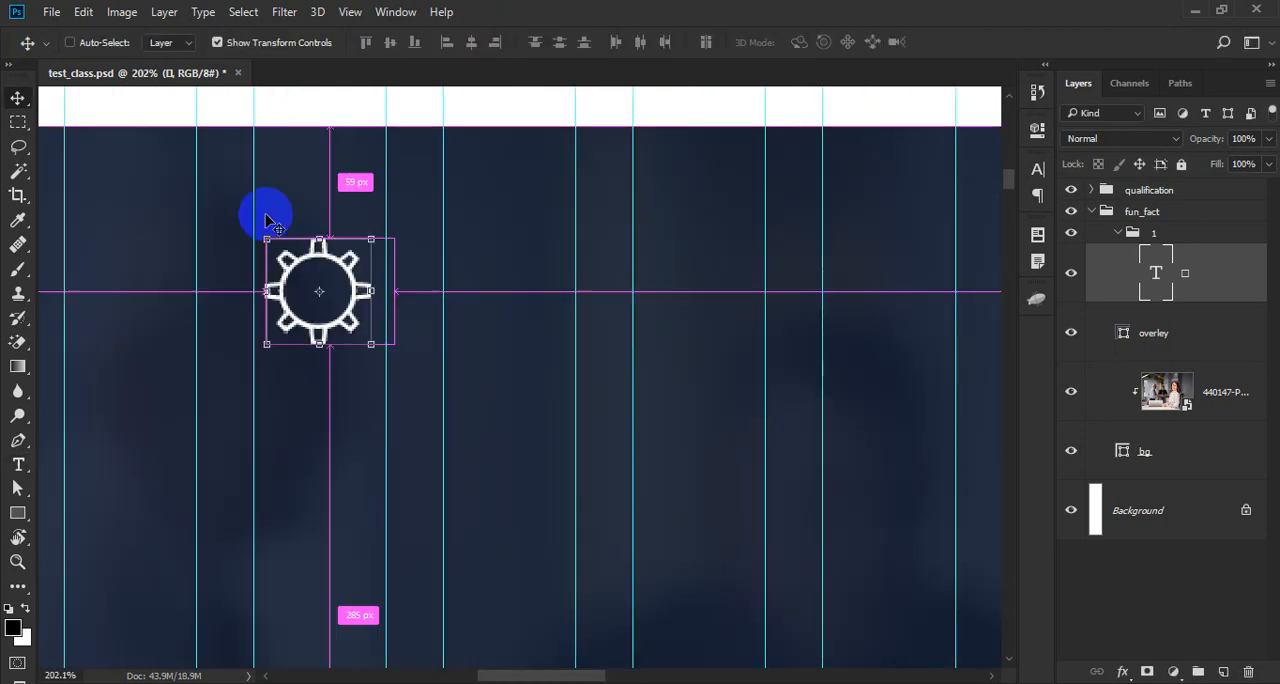
key("shift+Down")
key("shift+Down")
key("shift+Down")
key("shift+Down")
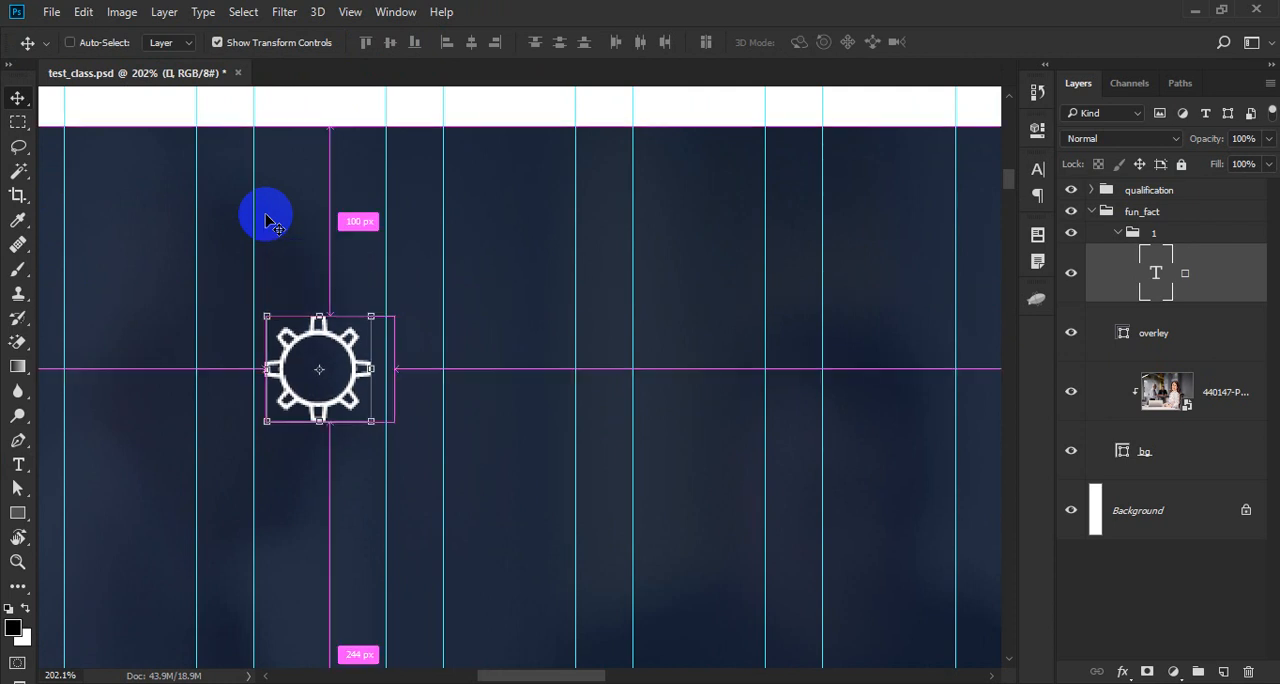
- Lower the gear icon further, to 120 px below the band's upper edge
left_click(269, 214, "alt")
left_click(269, 214, "alt")
left_click(269, 214, "alt")
left_click(270, 210, "alt")
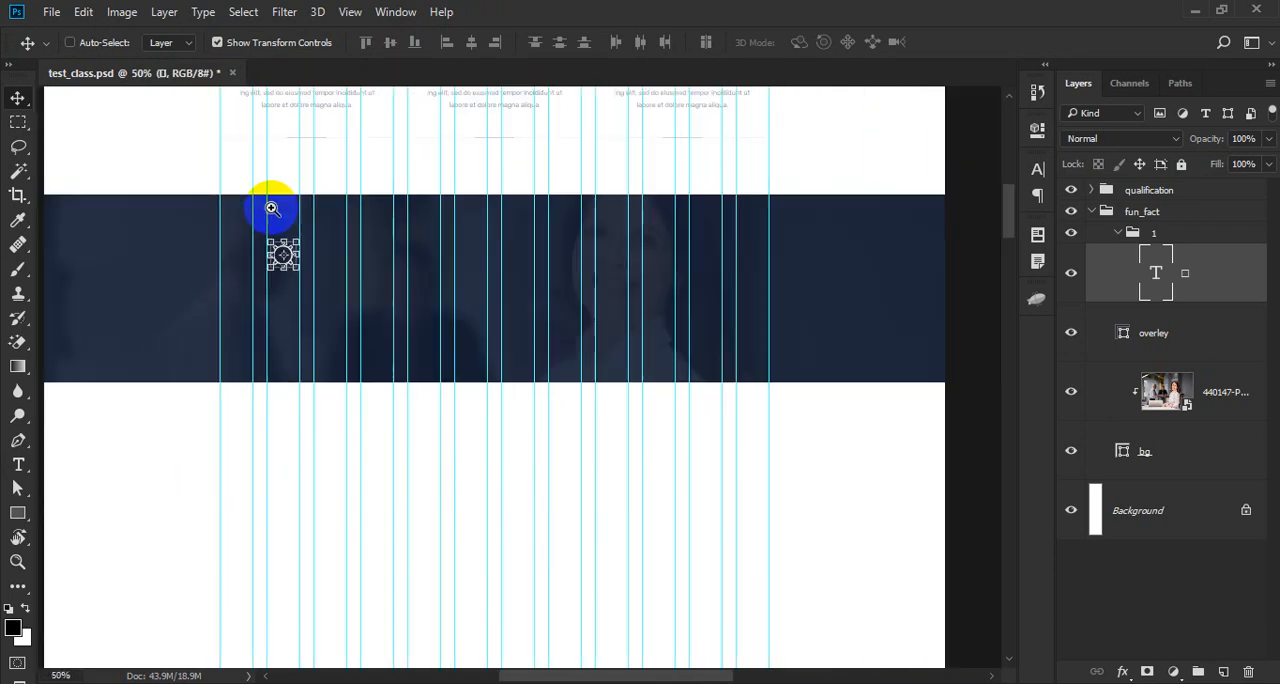
left_click_drag(272, 208, 278, 237)
key("shift+Down")
key("shift+Down")
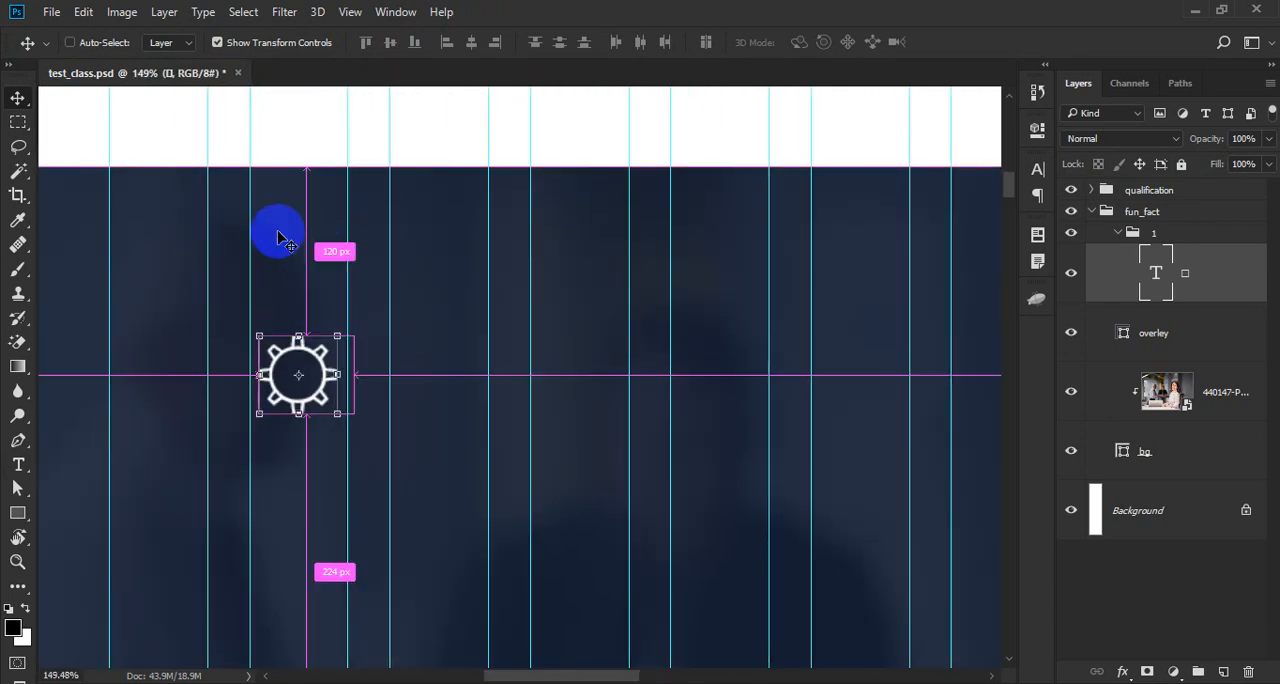
- Save the document and rename the gear glyph's text layer as icon
left_click(278, 232, "alt")
left_click(278, 232, "alt")
left_click_drag(273, 278, 333, 366)
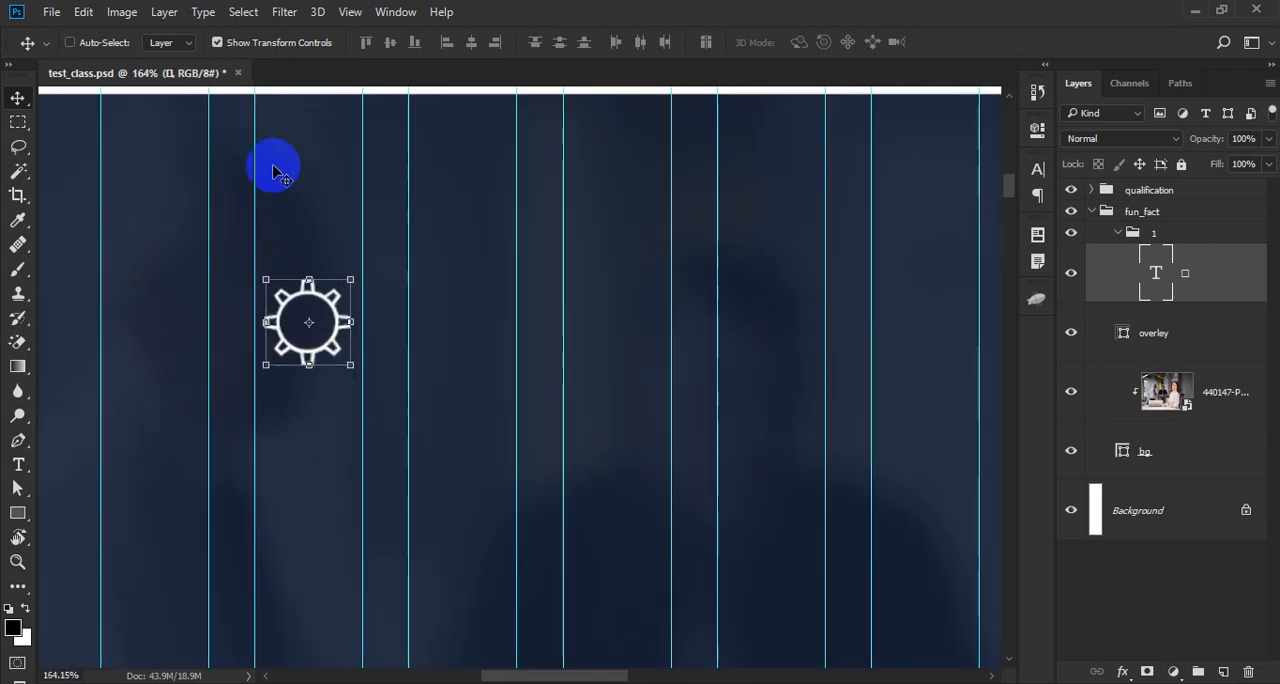
left_click(309, 323, "alt")
left_click_drag(331, 363, 355, 395)
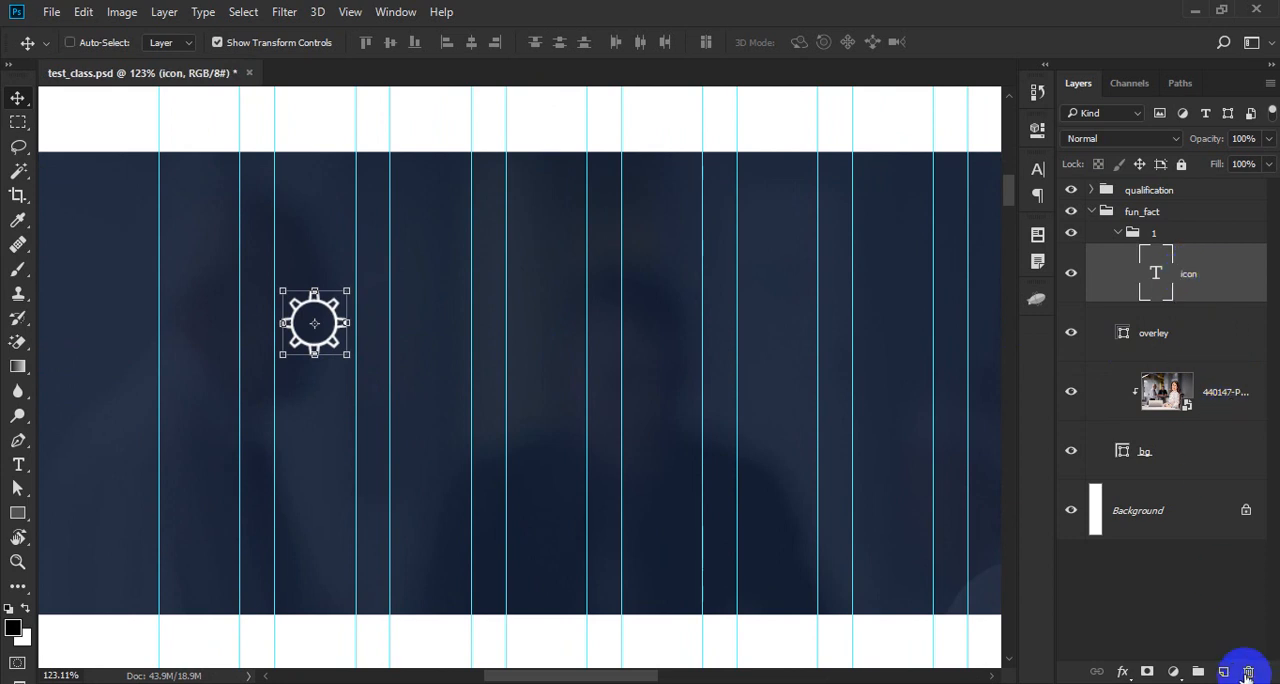
- Add a new text layer reading 2000+ below the gear icon
left_click(1224, 672)
key("t")
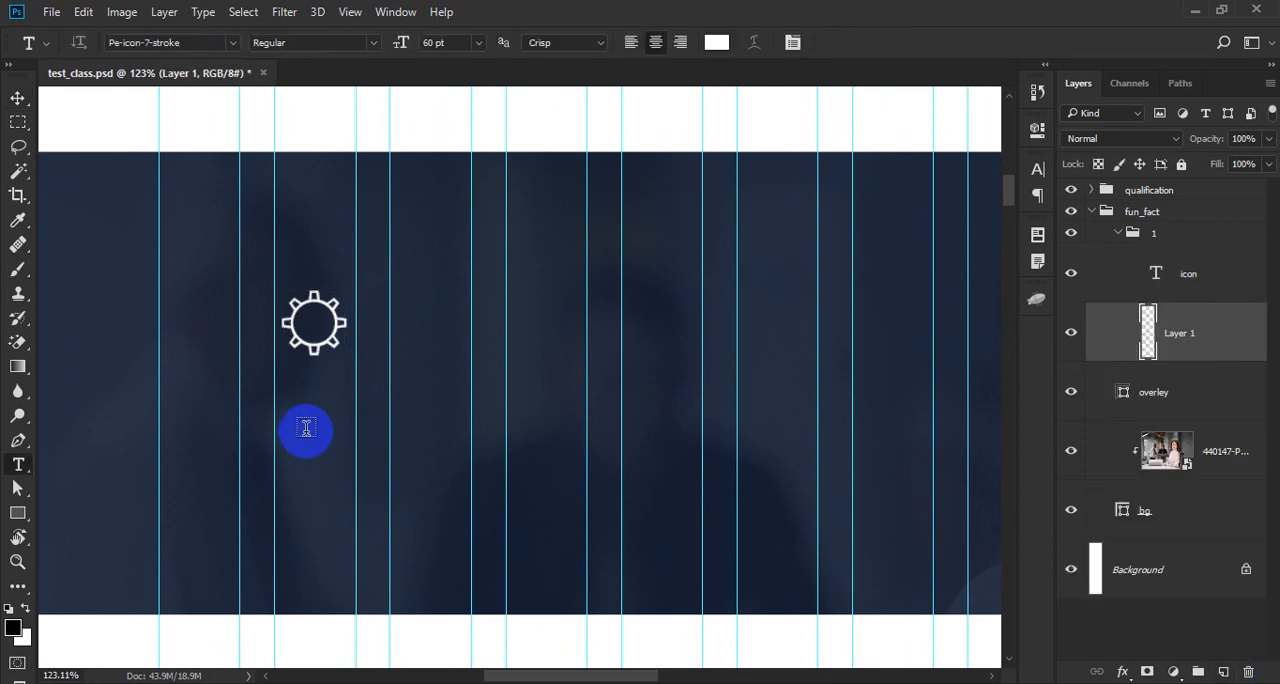
left_click(309, 414)
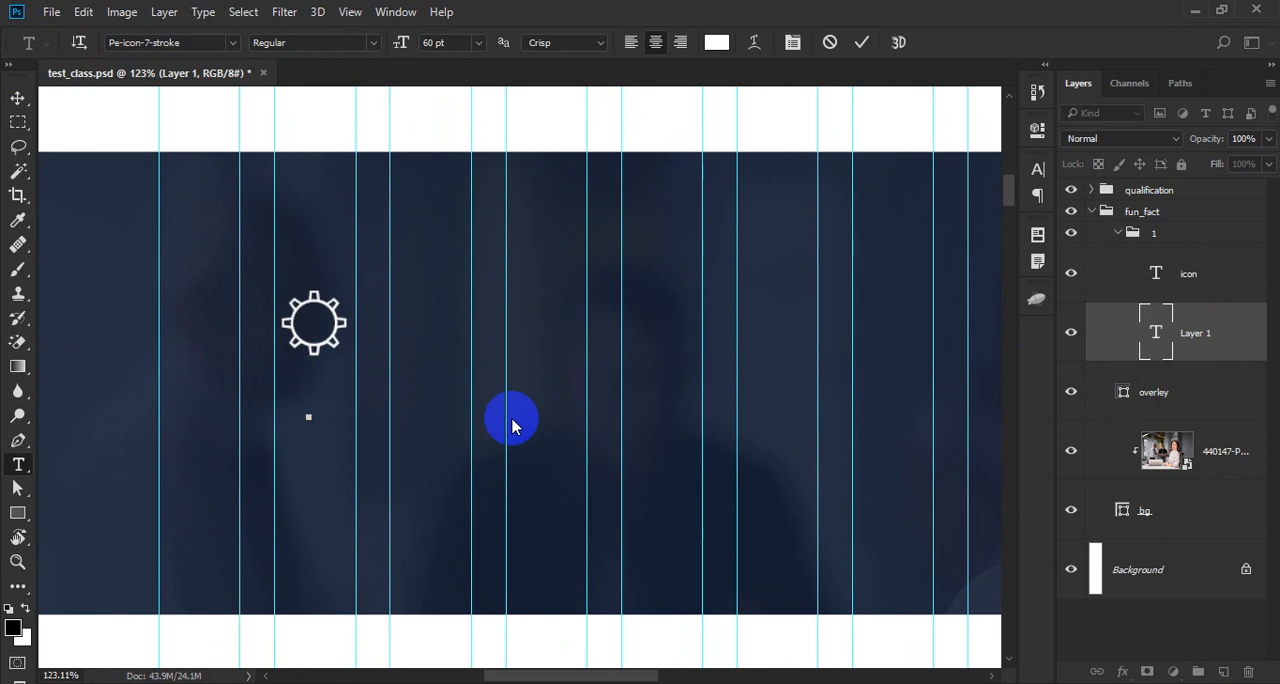
key("ctrl+a")
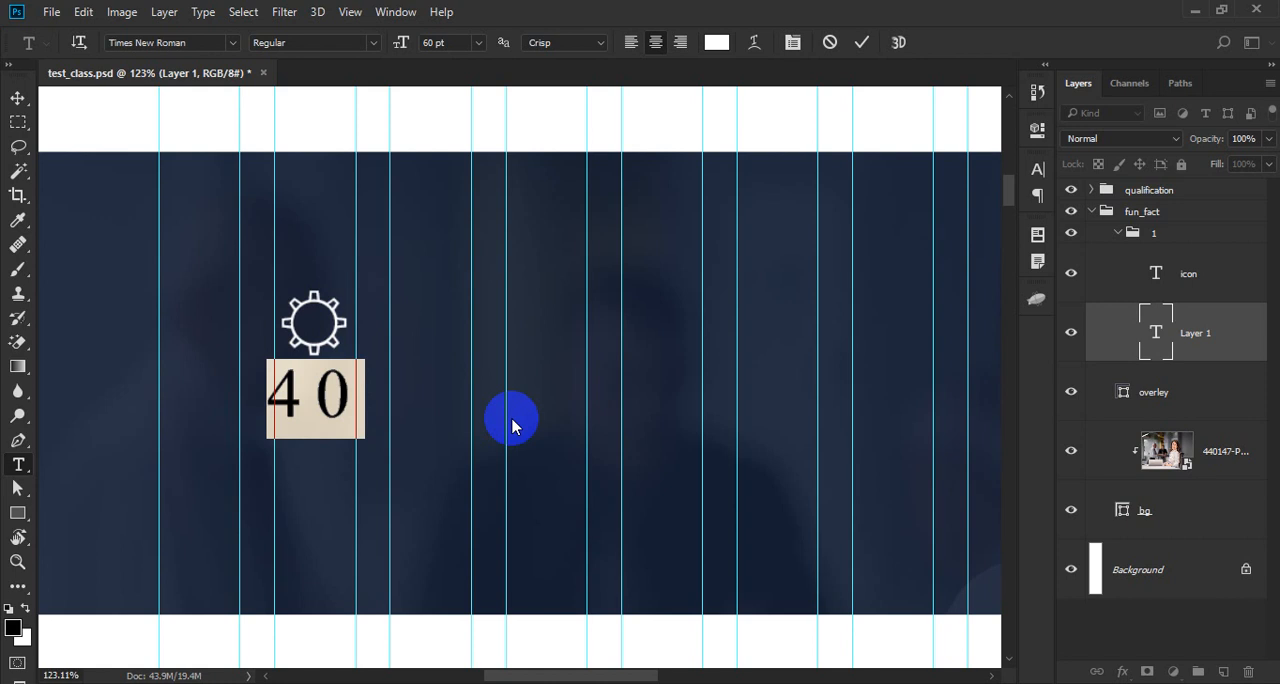
key("Right")
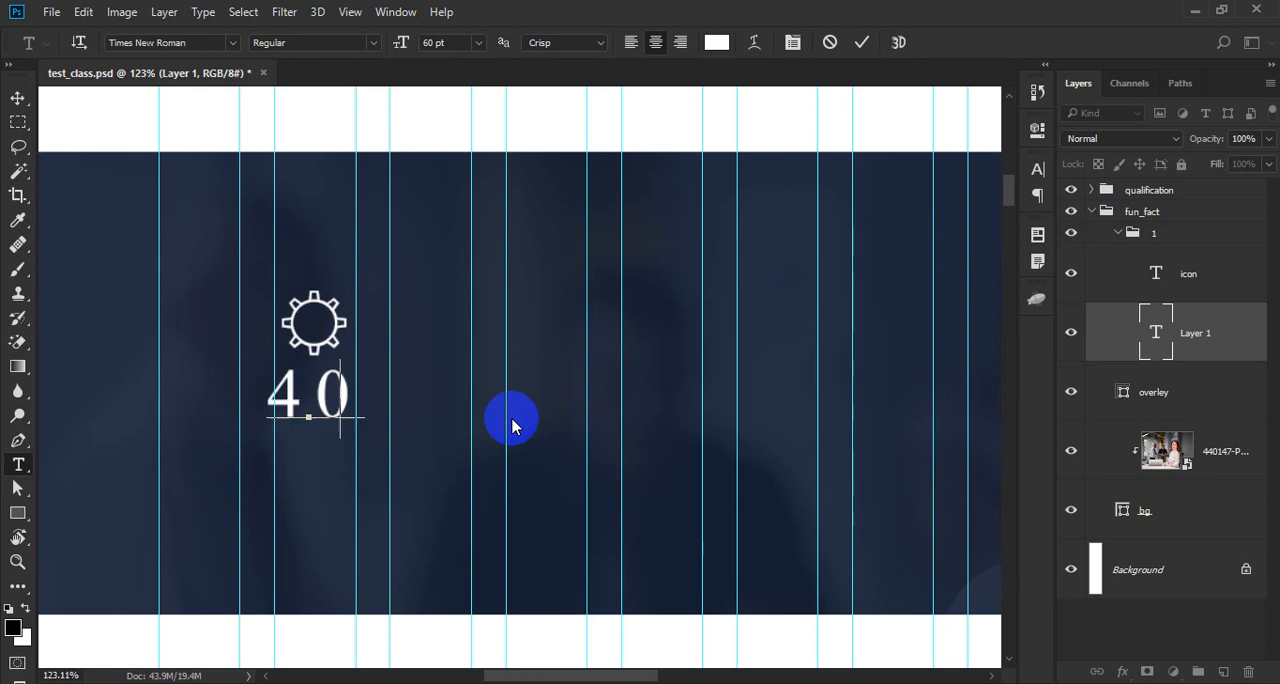
type("+")
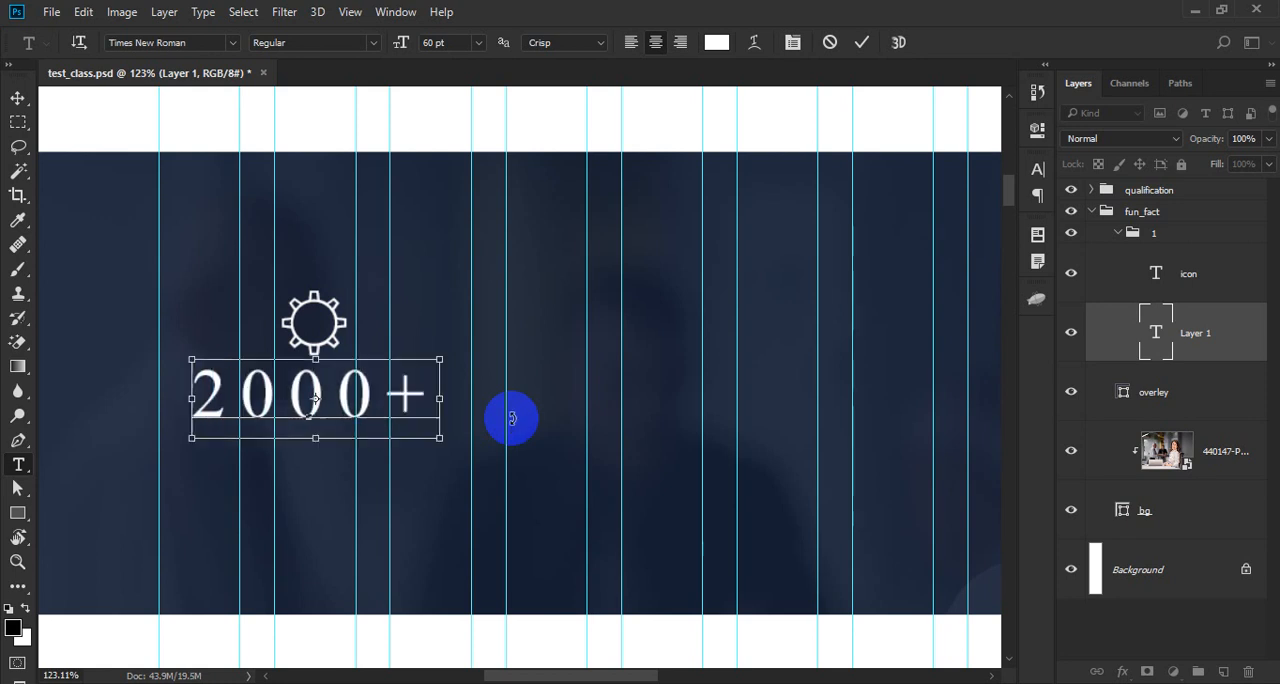
- Set the font of the 2000+ text to Rubik Medium
key("ctrl+a")
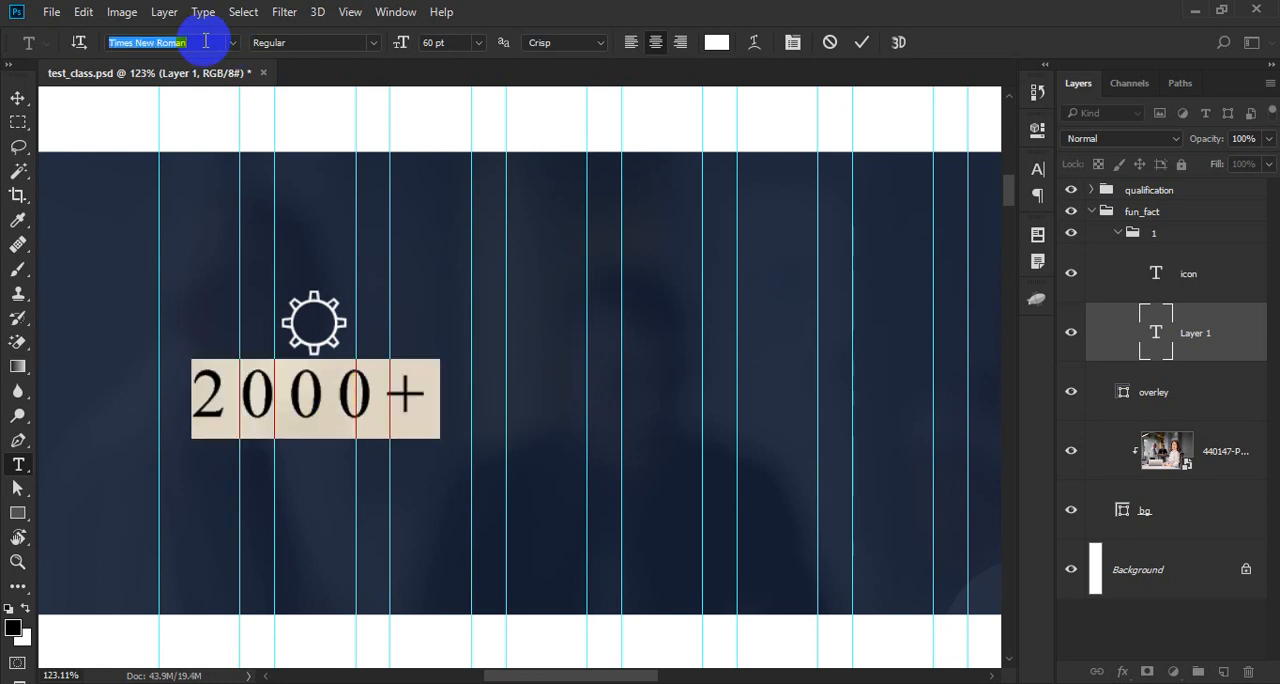
left_click(202, 42)
type("r")
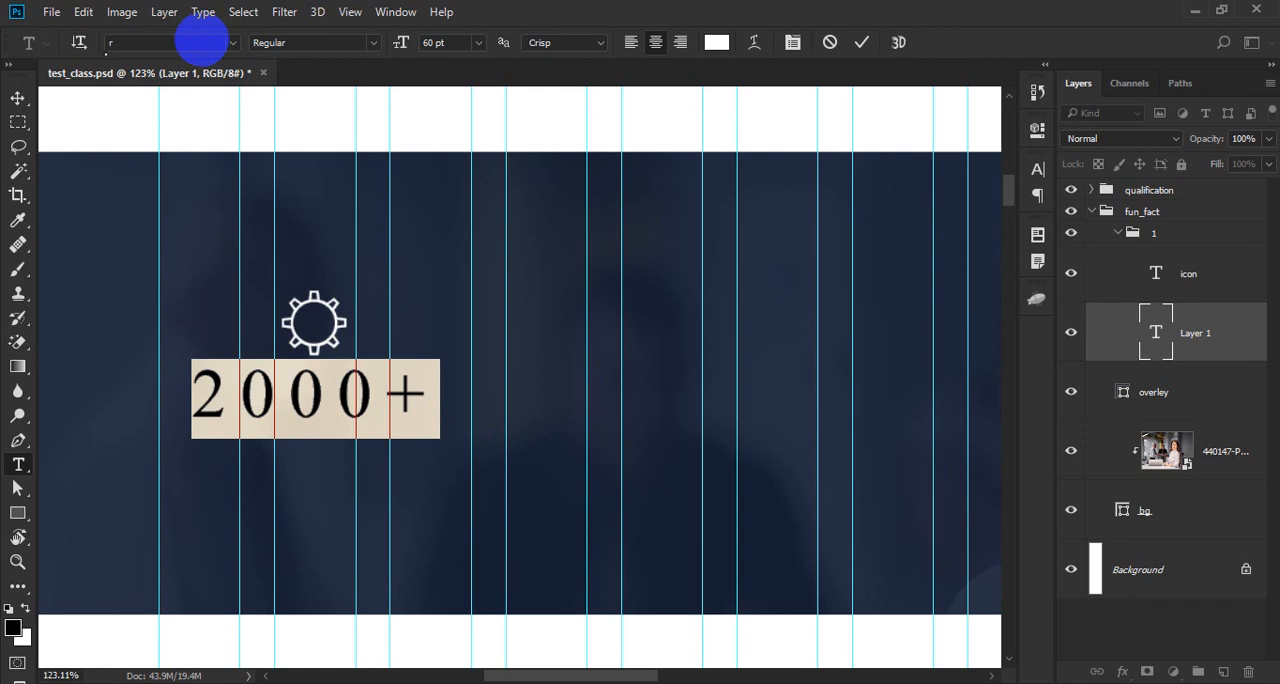
type("ubik")
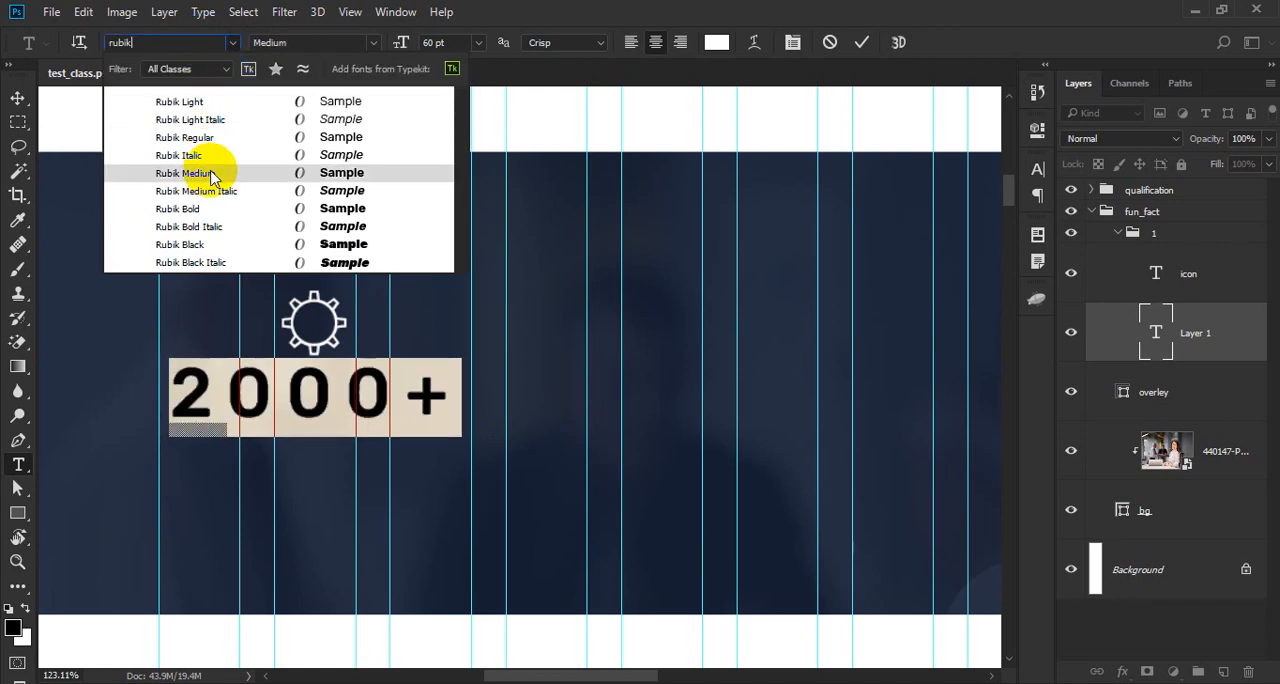
left_click(210, 174)
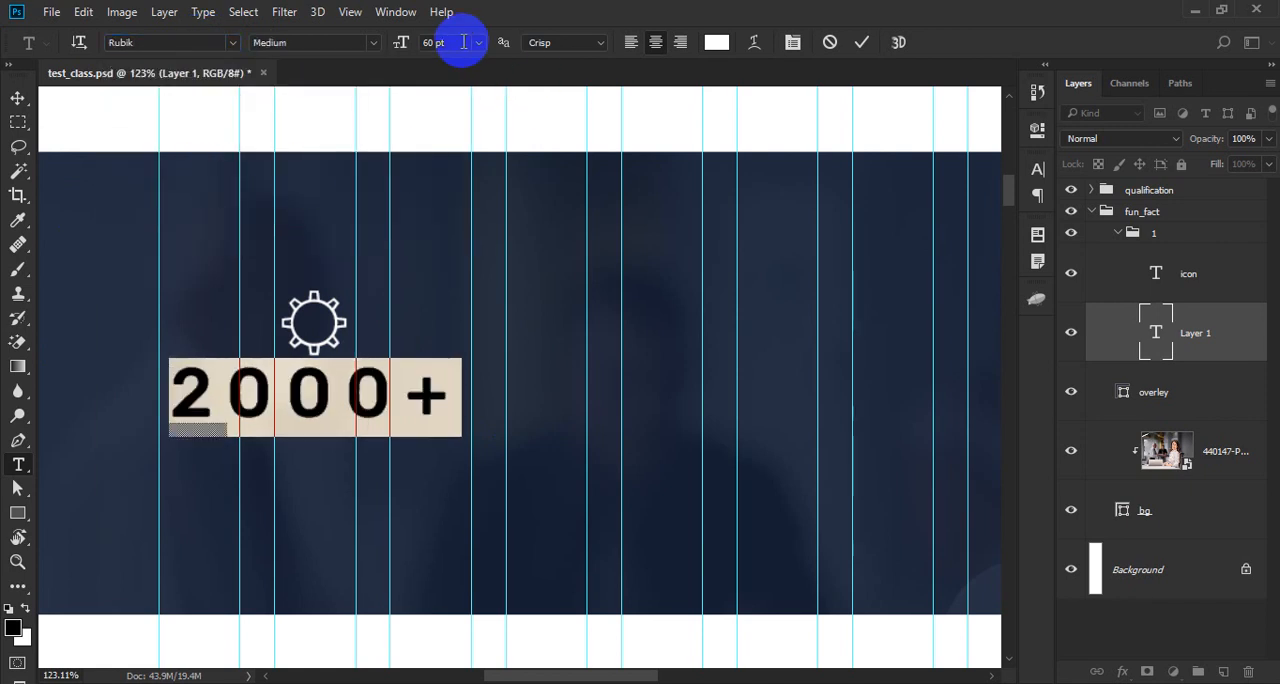
left_click(463, 42)
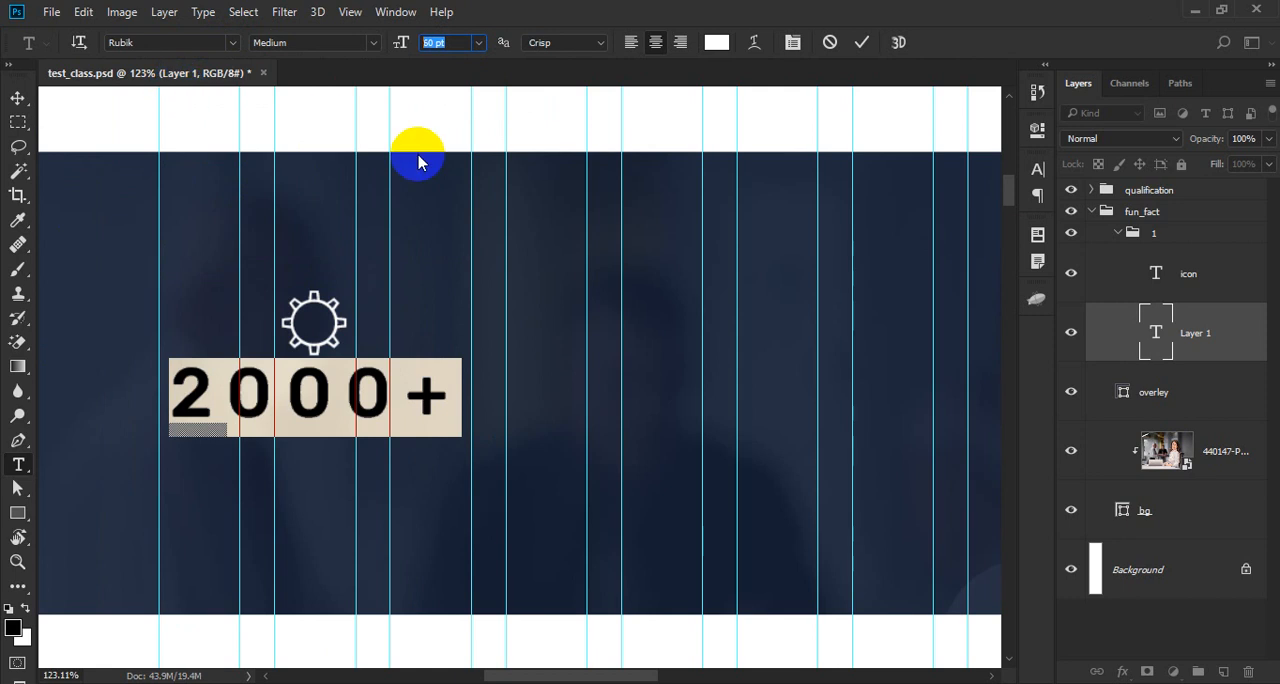
key("ctrl+Return")
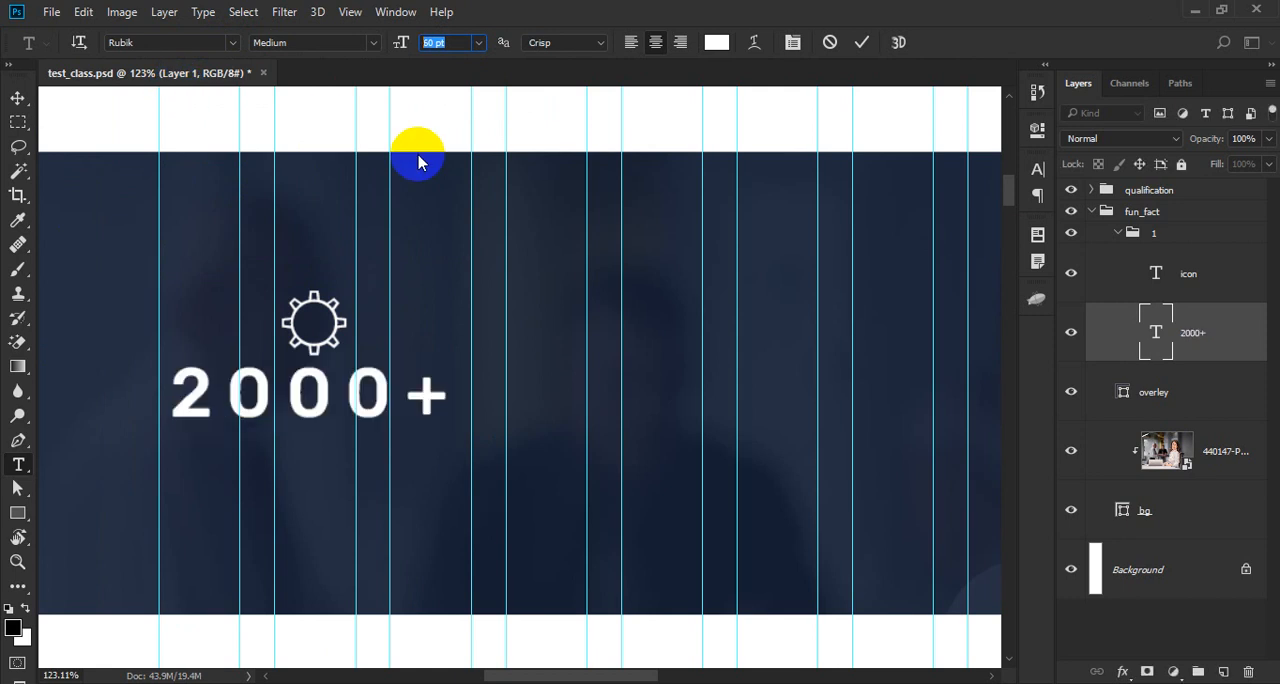
- Set the tracking of the 2000+ text to 0 and its font style to Light
left_click(343, 391)
key("ctrl+a")
key("ctrl+t")
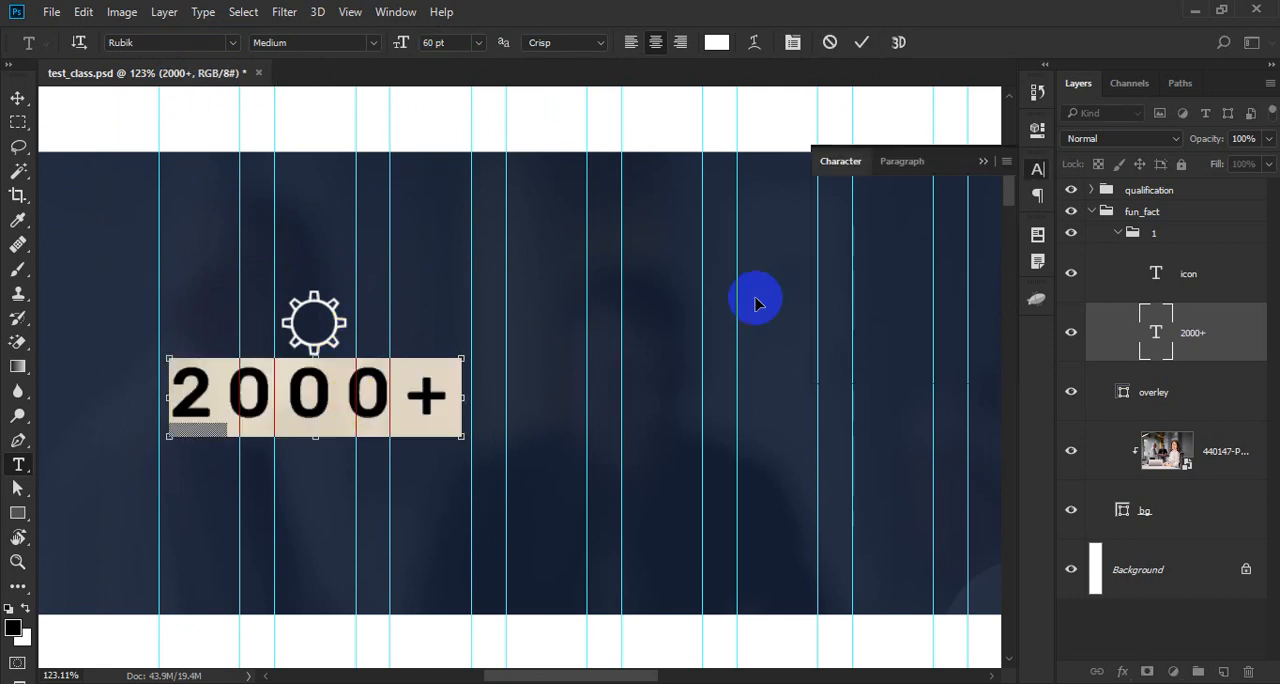
left_click_drag(972, 240, 627, 249)
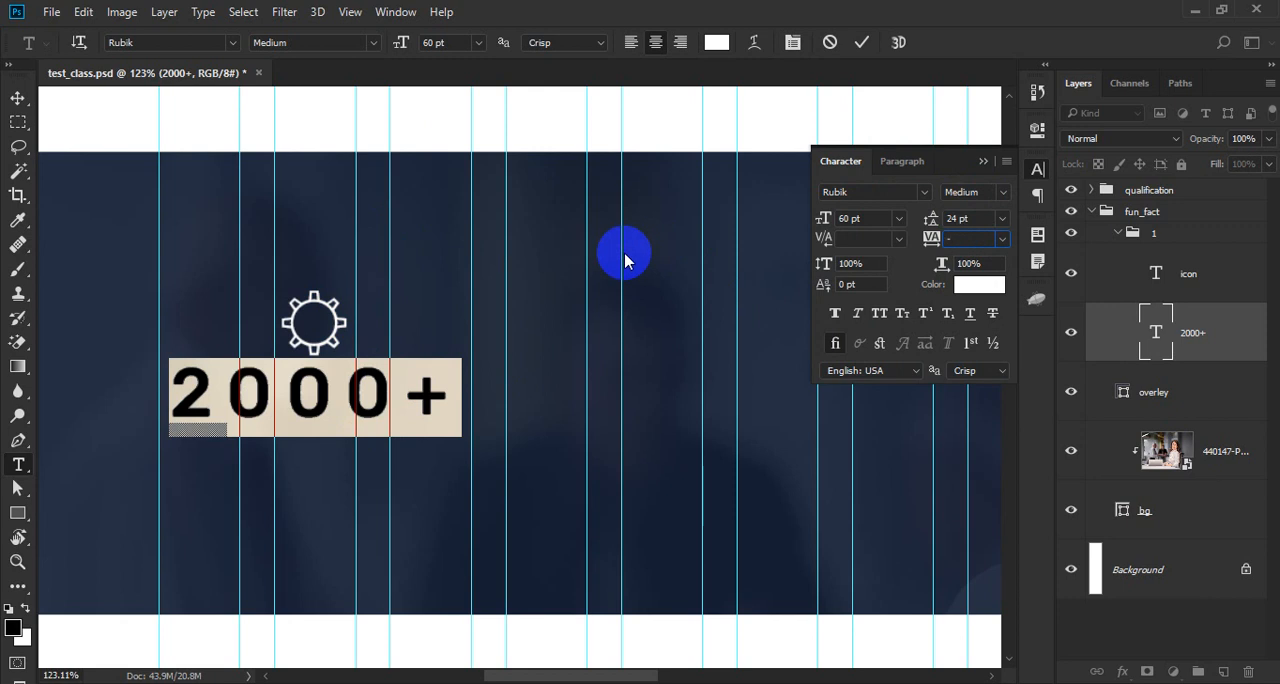
type("0")
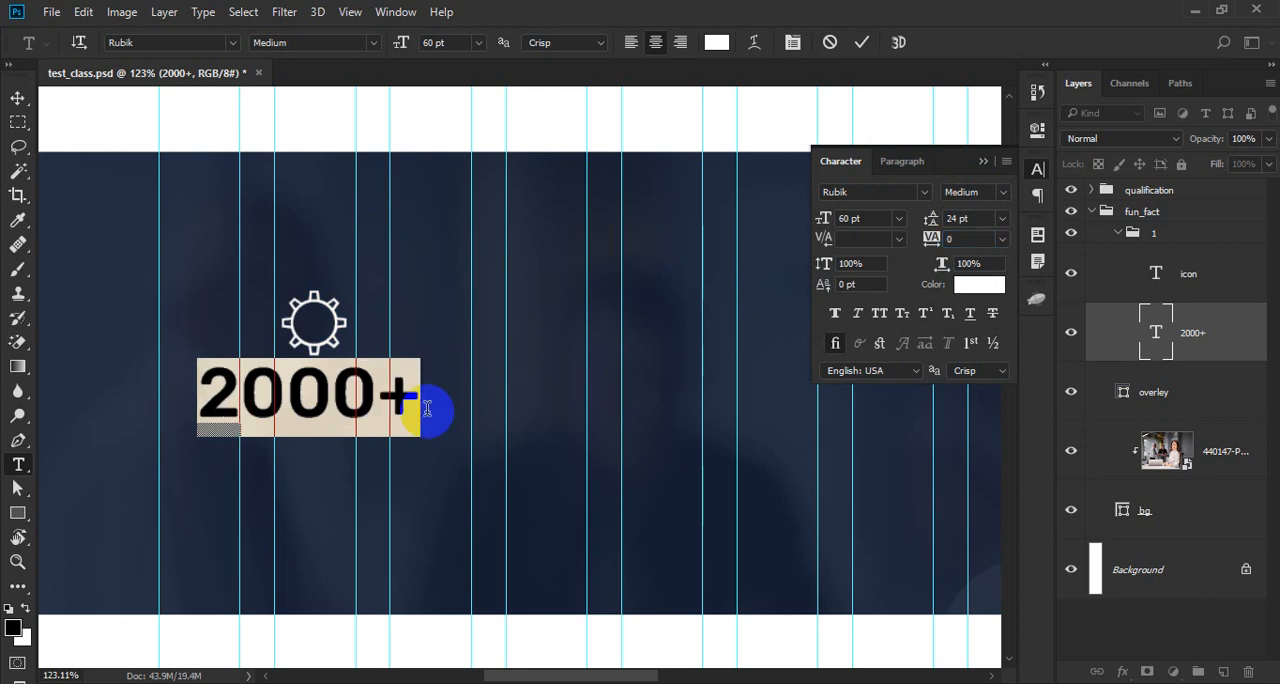
left_click(372, 42)
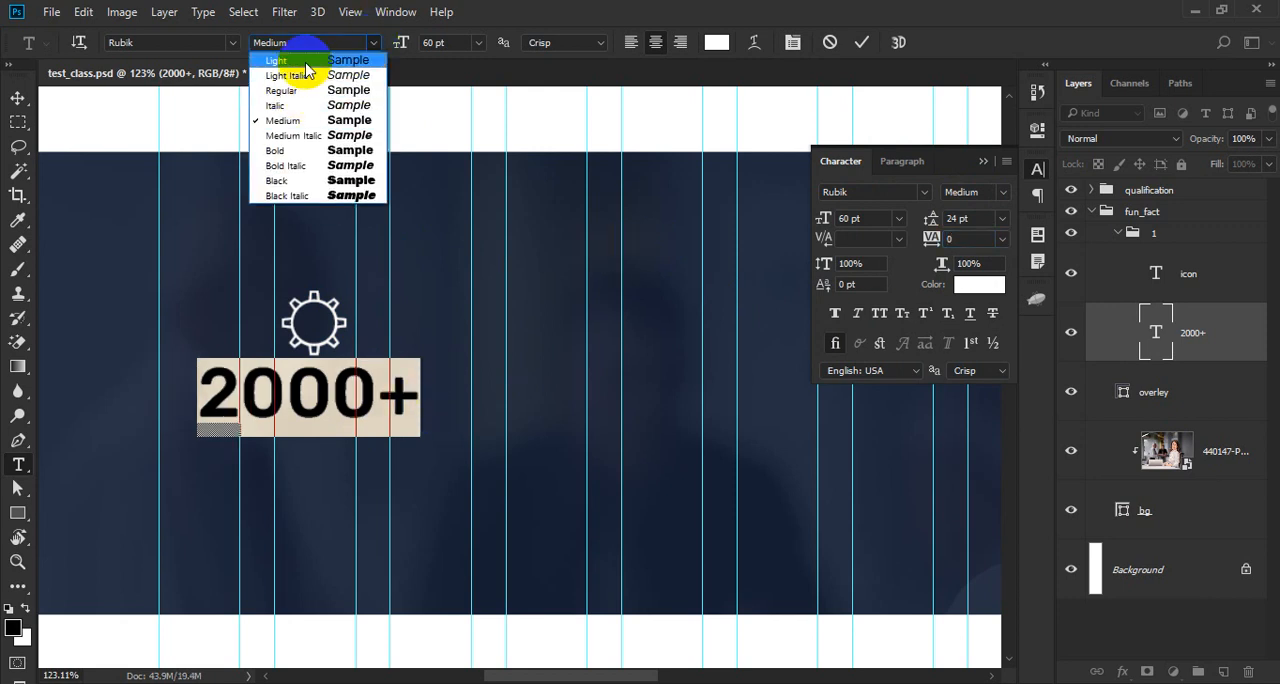
left_click(305, 64)
key("ctrl+Return")
key("v")
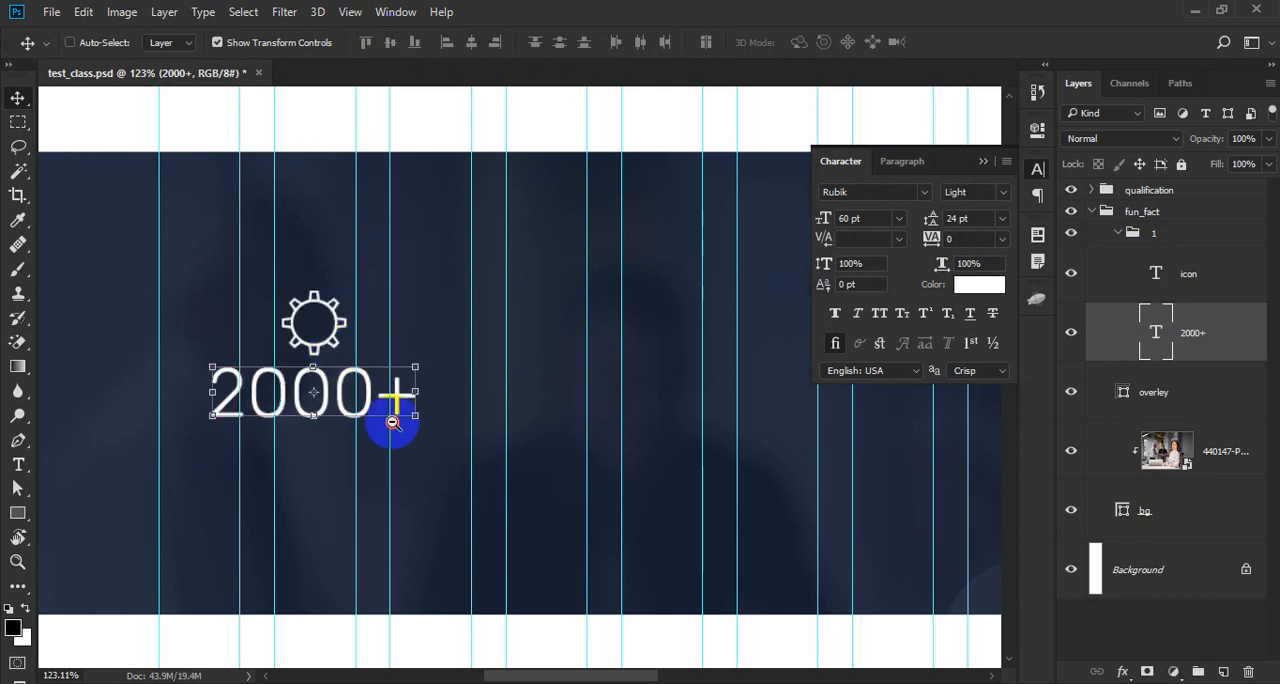
- Nudge the 2000+ text down to 30 px below the gear icon and save the document
scroll(322, 355, "up", 6)
key("shift+Down")
key("shift+Down")
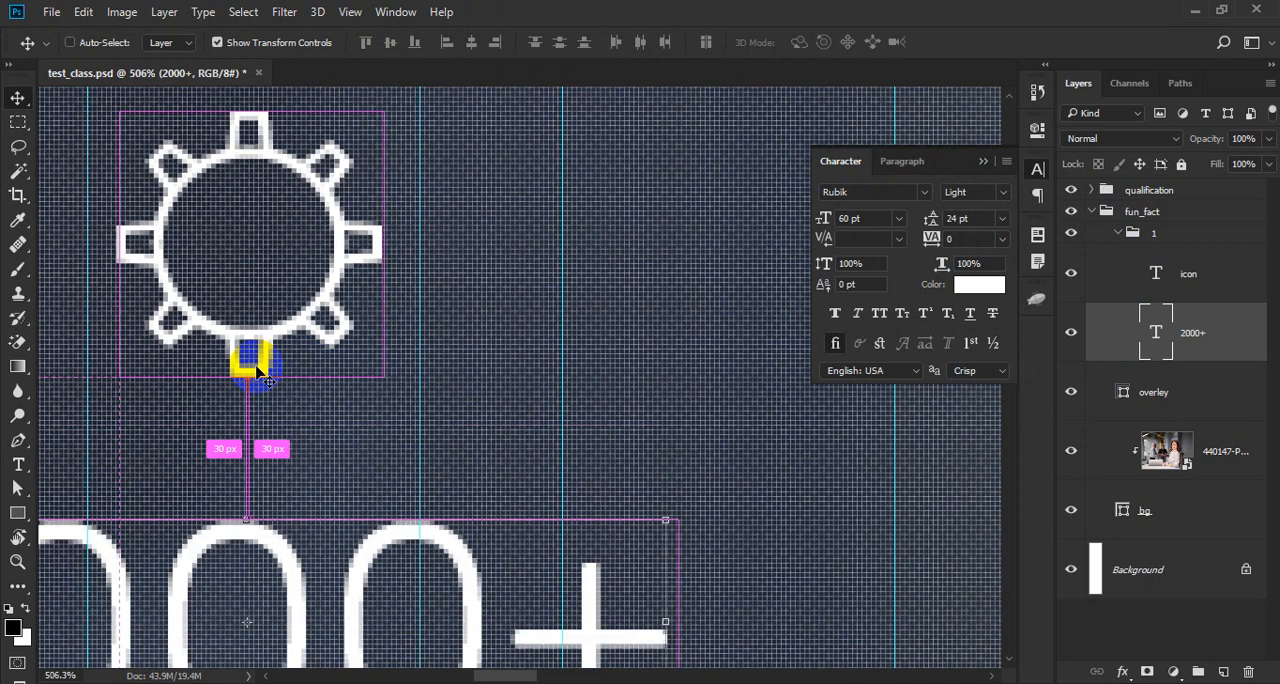
scroll(256, 370, "down", 2)
scroll(256, 368, "down", 3)
key("shift+Down")
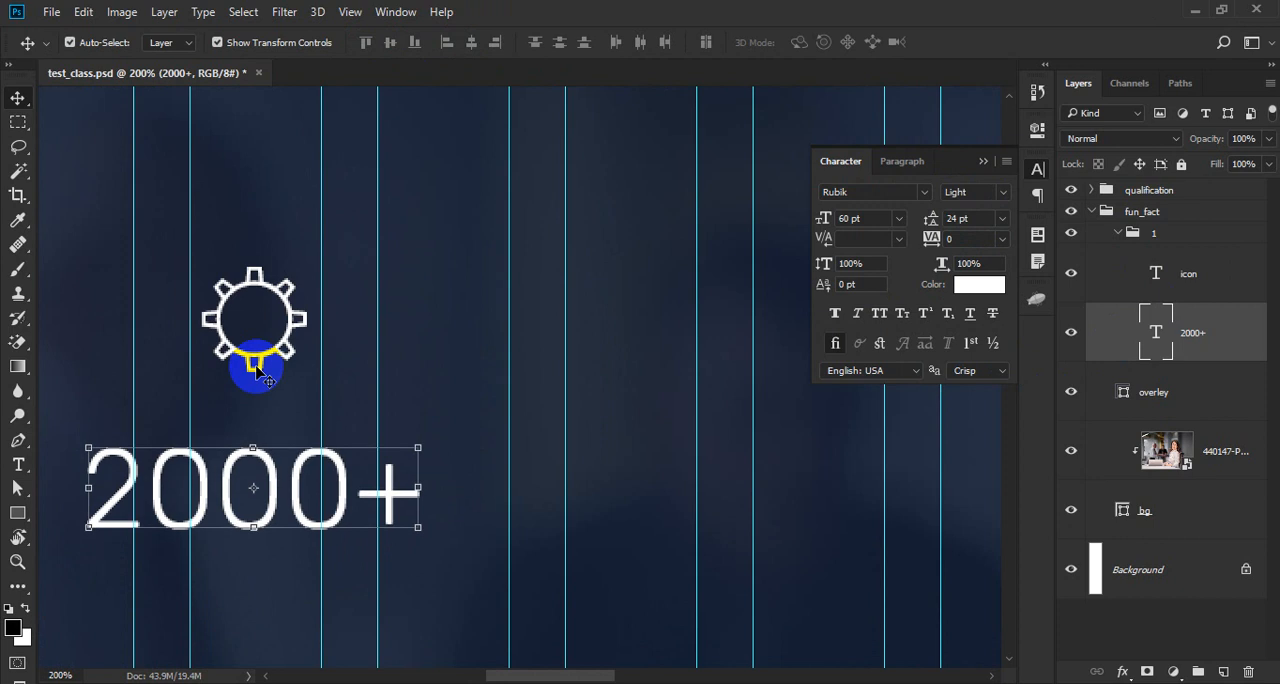
key("ctrl+s")
- Examine the qualification cards above the navy band and compare them with the new counter item
scroll(369, 341, "down", 3)
scroll(343, 391, "up", 2)
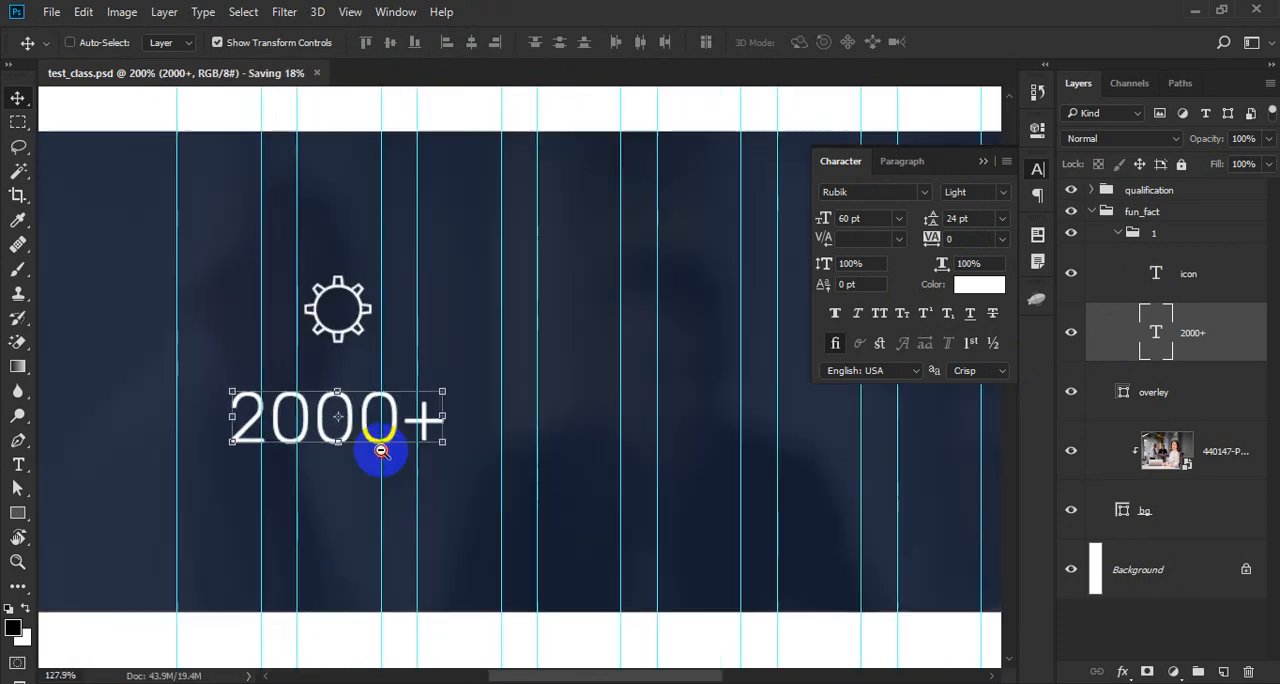
key("t")
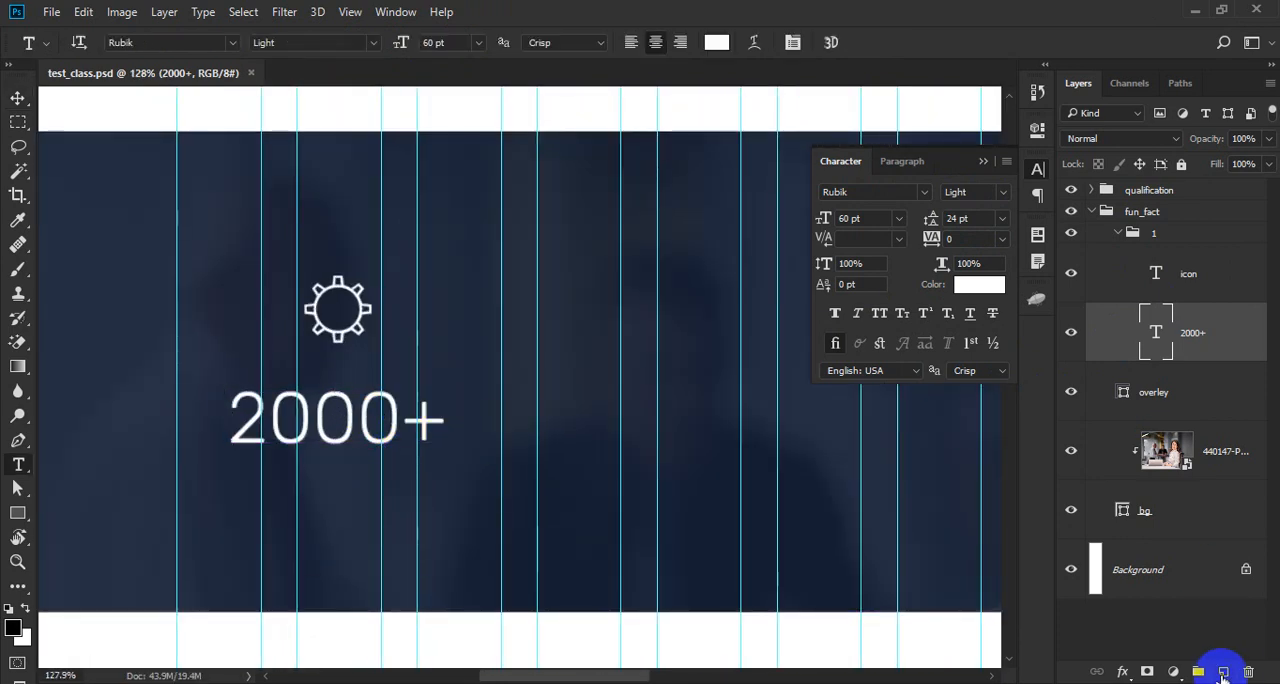
scroll(203, 329, "down", 4)
left_click_drag(374, 274, 443, 306)
scroll(337, 440, "up", 3)
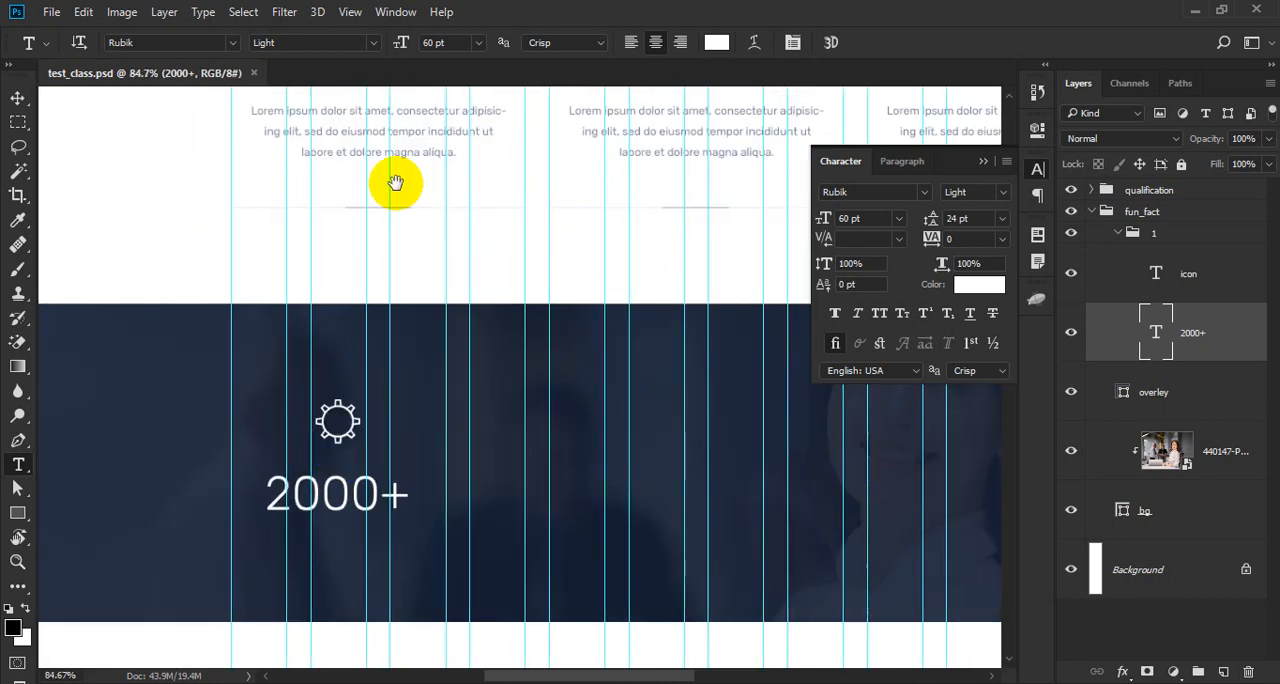
left_click_drag(395, 182, 366, 346)
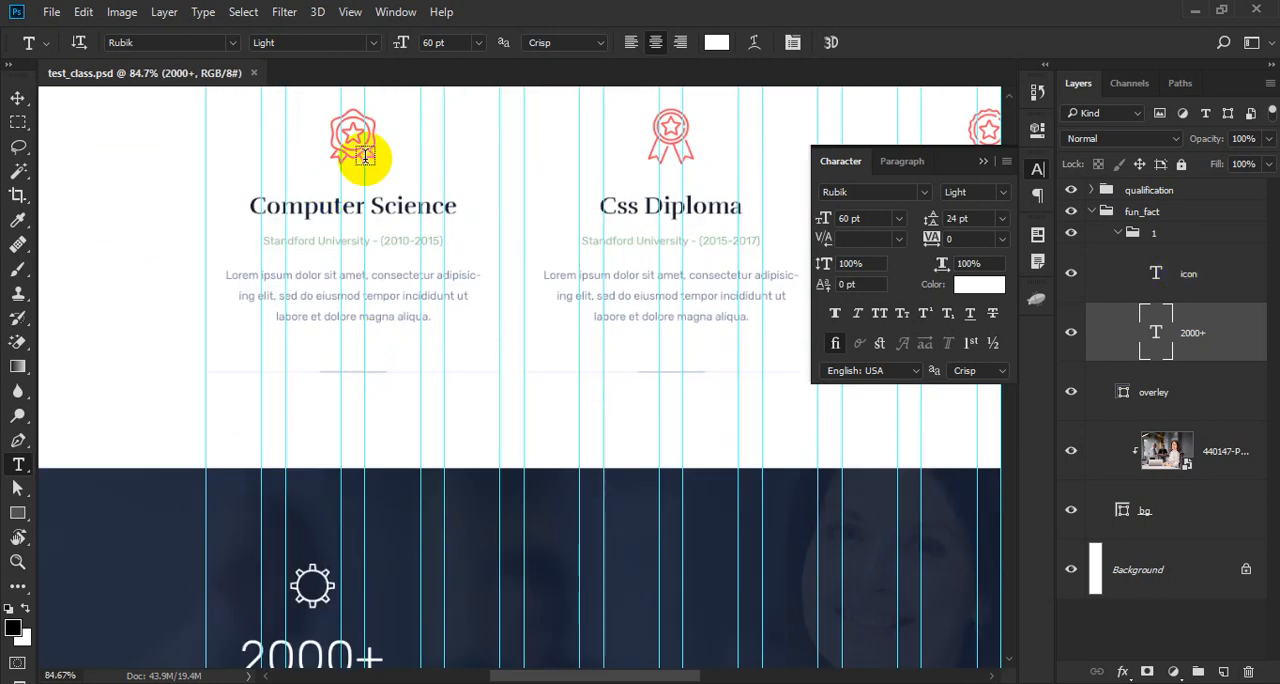
left_click_drag(344, 505, 348, 298)
scroll(311, 444, "up", 1)
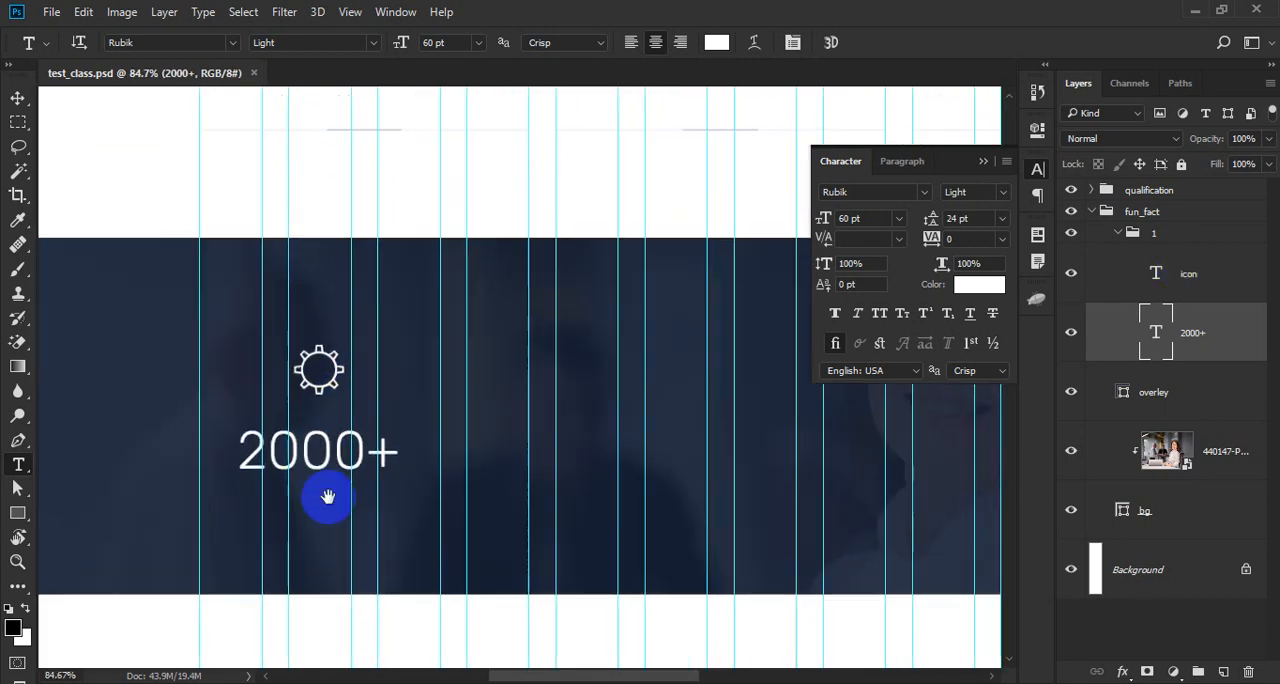
left_click_drag(328, 497, 348, 407)
scroll(348, 387, "up", 1)
scroll(347, 380, "down", 1)
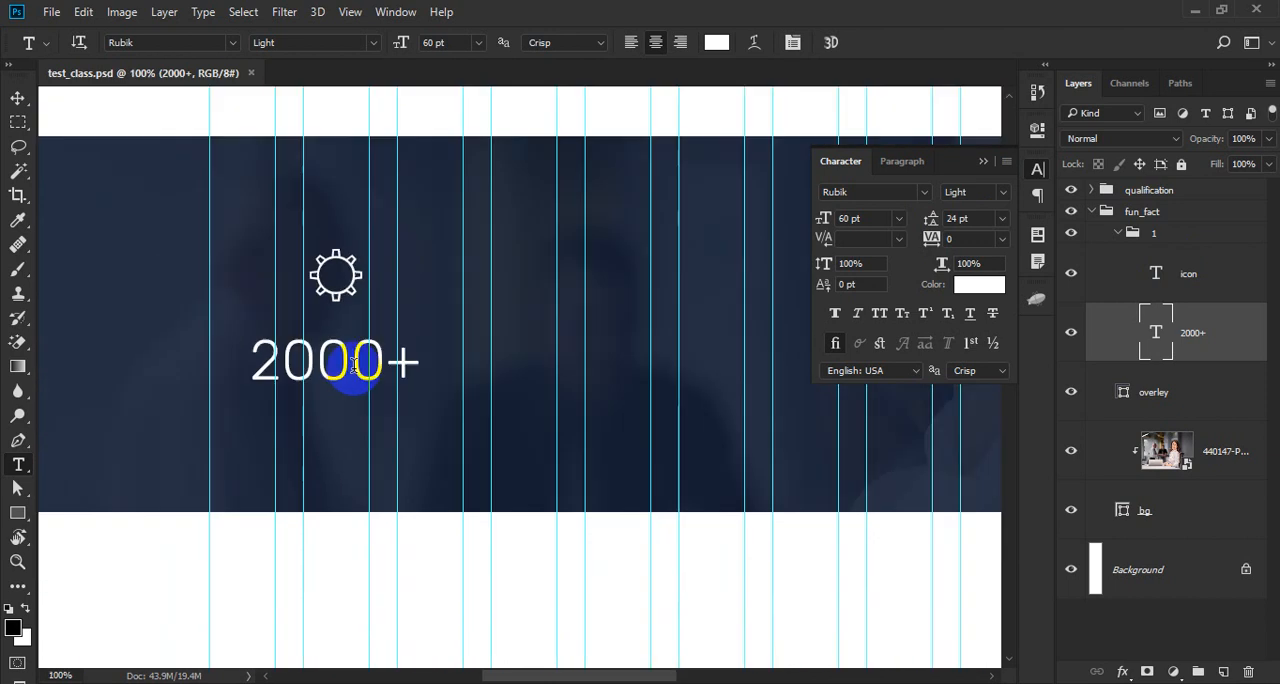
left_click(352, 365)
key("Escape")
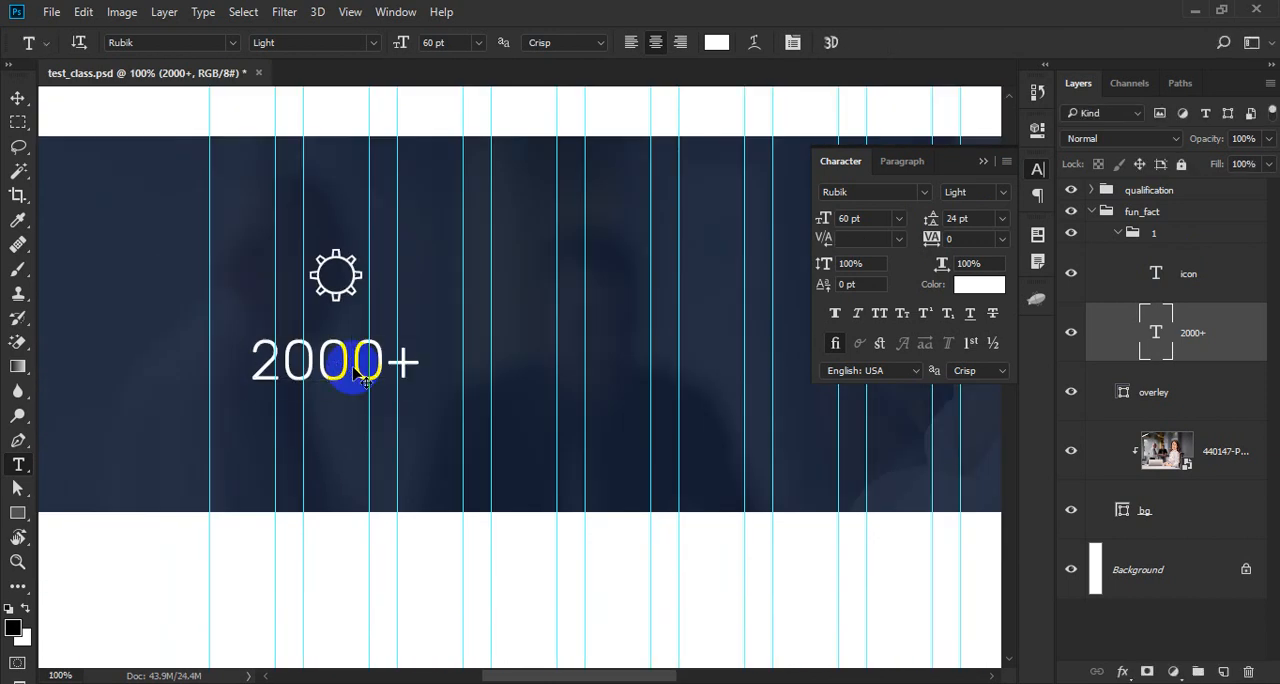
- Add a new text layer reading Clients below the 2000+ counter
left_click(1227, 673)
scroll(353, 426, "up", 1)
left_click(310, 434)
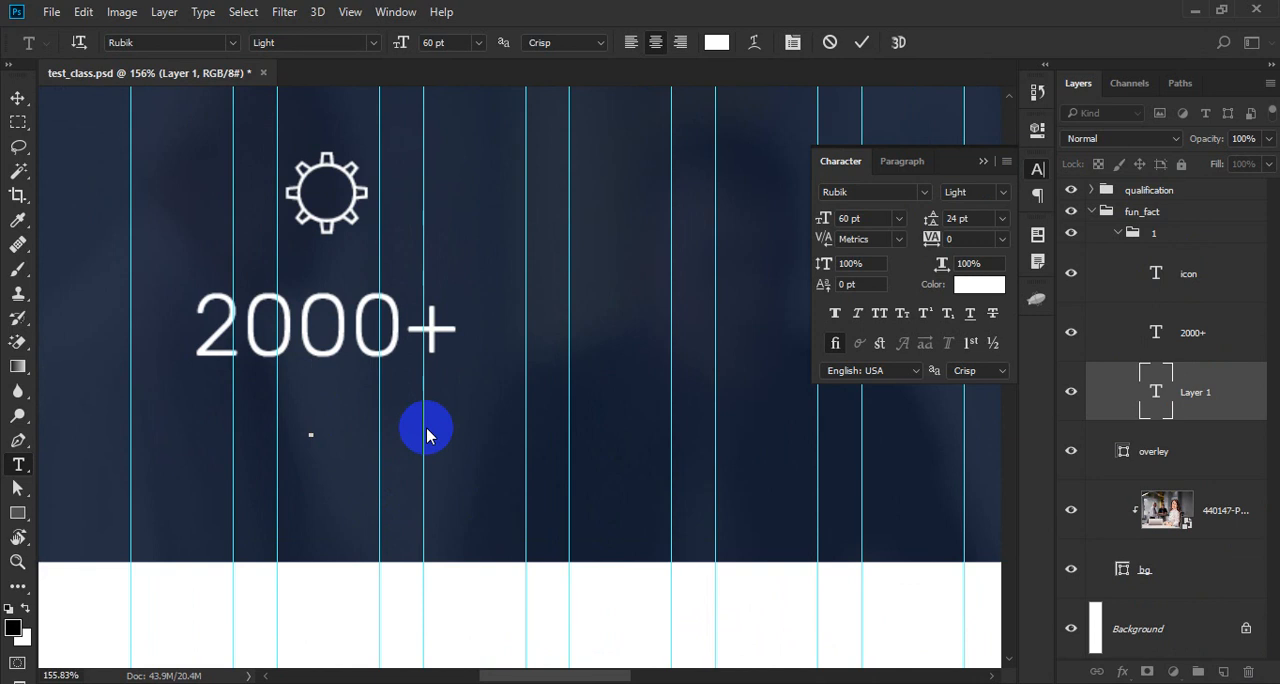
type("Clients")
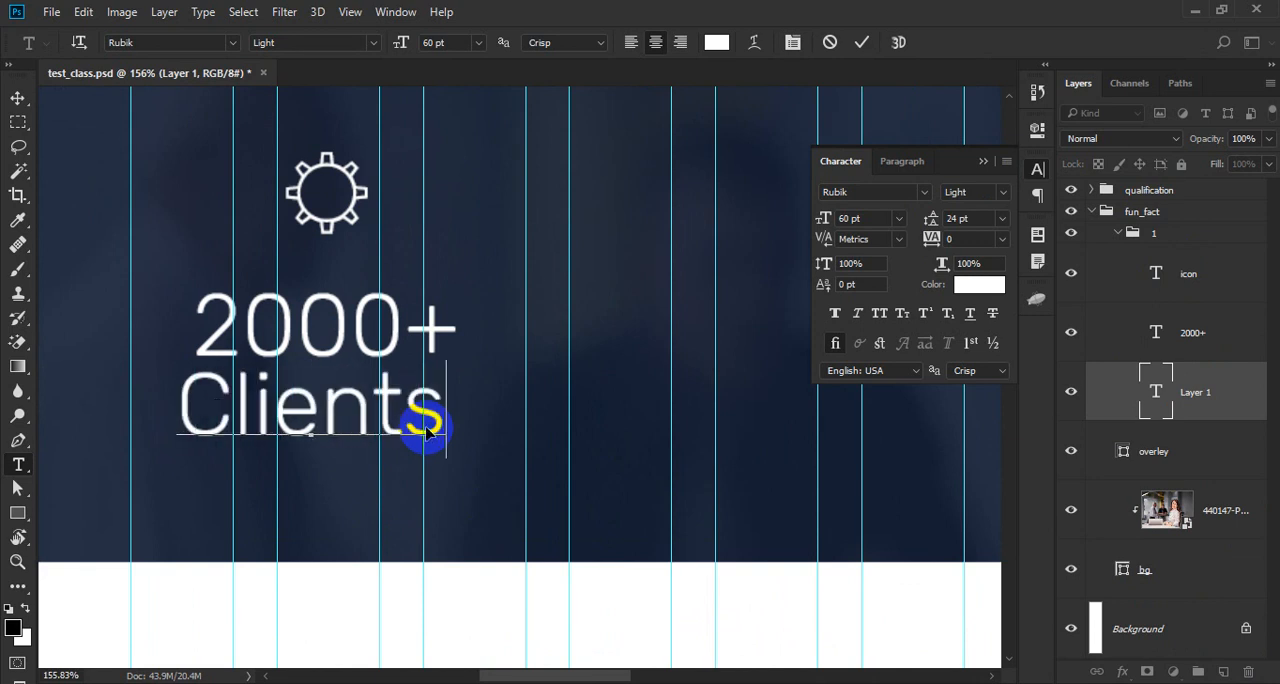
- Set the Clients text to Rubik Regular at 14 pt
double_click(426, 427)
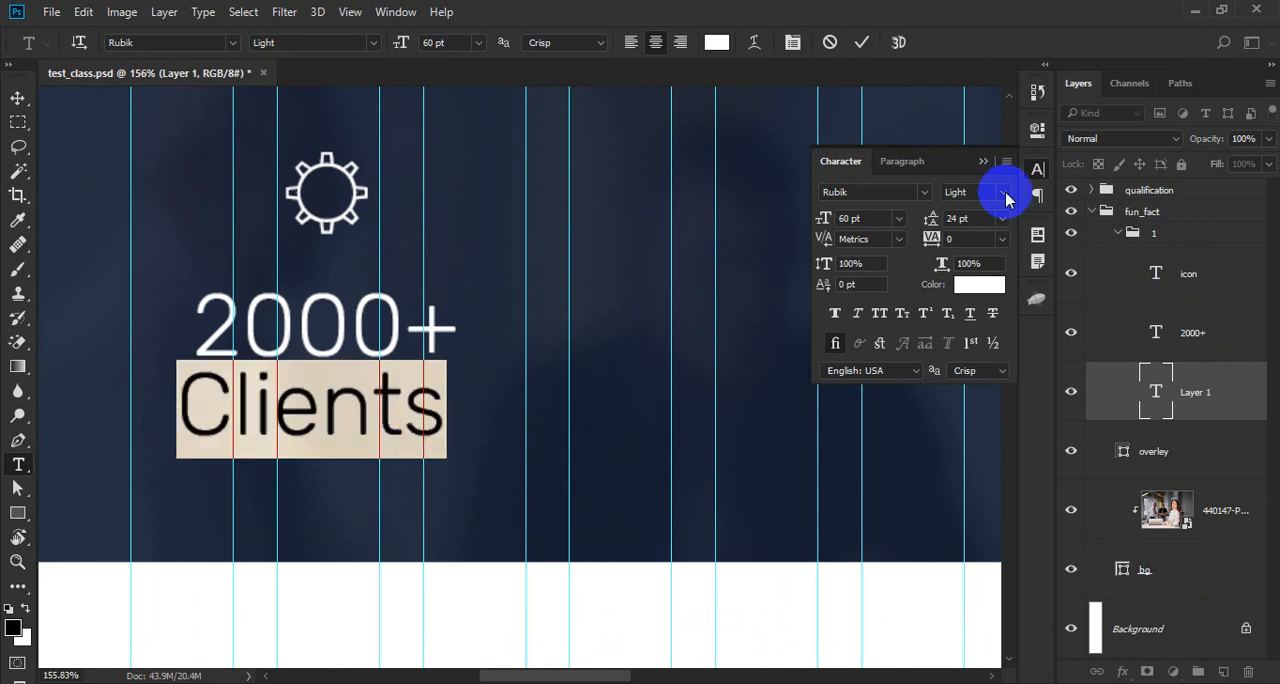
left_click(1002, 192)
left_click(973, 240)
left_click(882, 219)
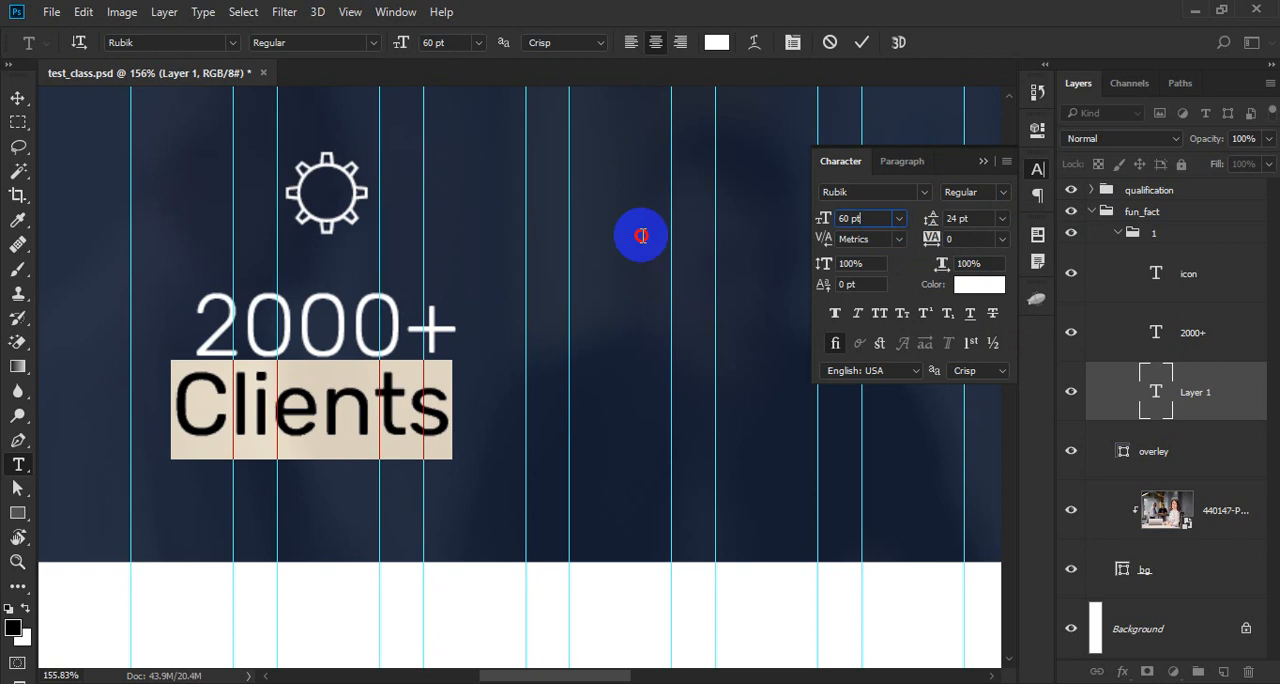
type("14")
key("Return")
key("ctrl+Return")
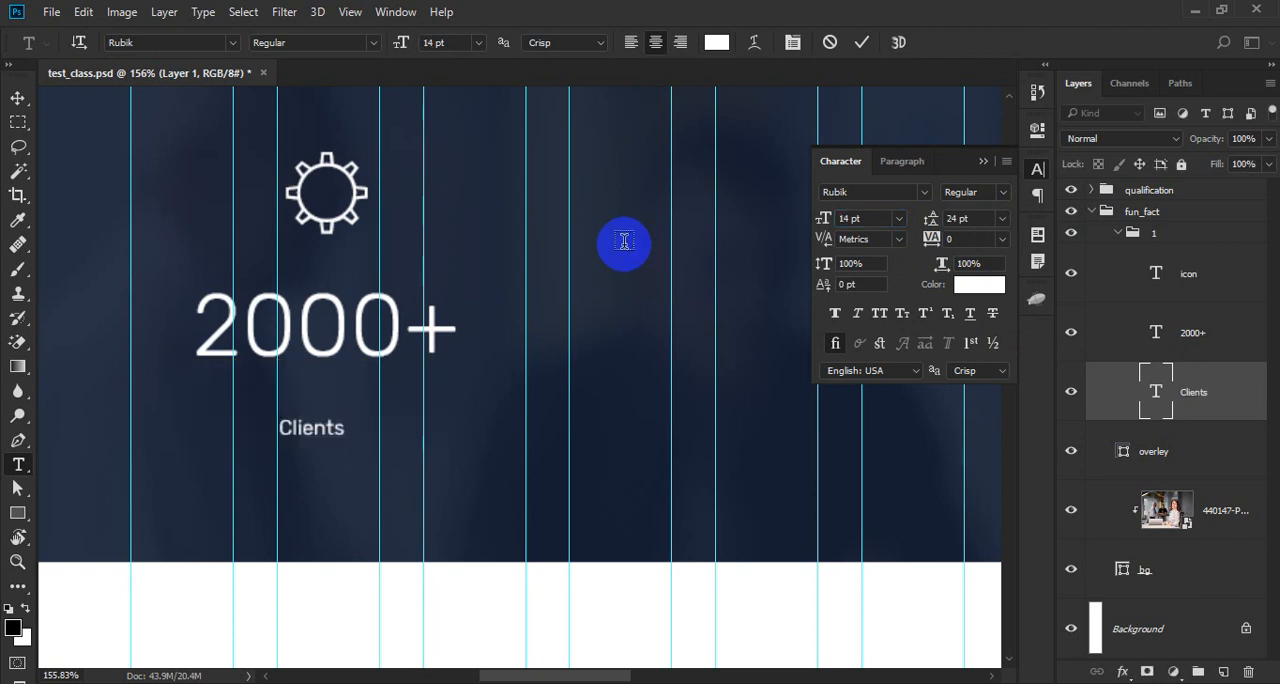
- Recolor the Clients text by sampling the navy of the Educations heading and lightening it to 8f9db7
left_click(717, 43)
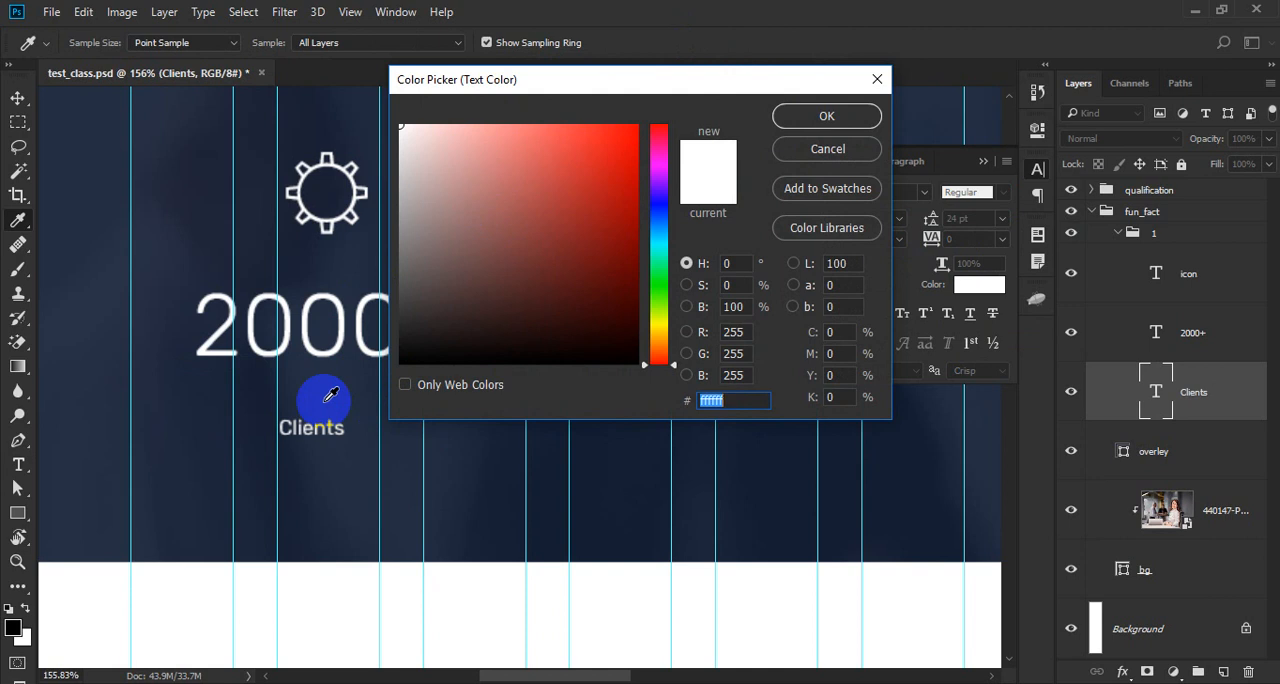
scroll(284, 268, "down", 5)
left_click_drag(232, 248, 157, 489)
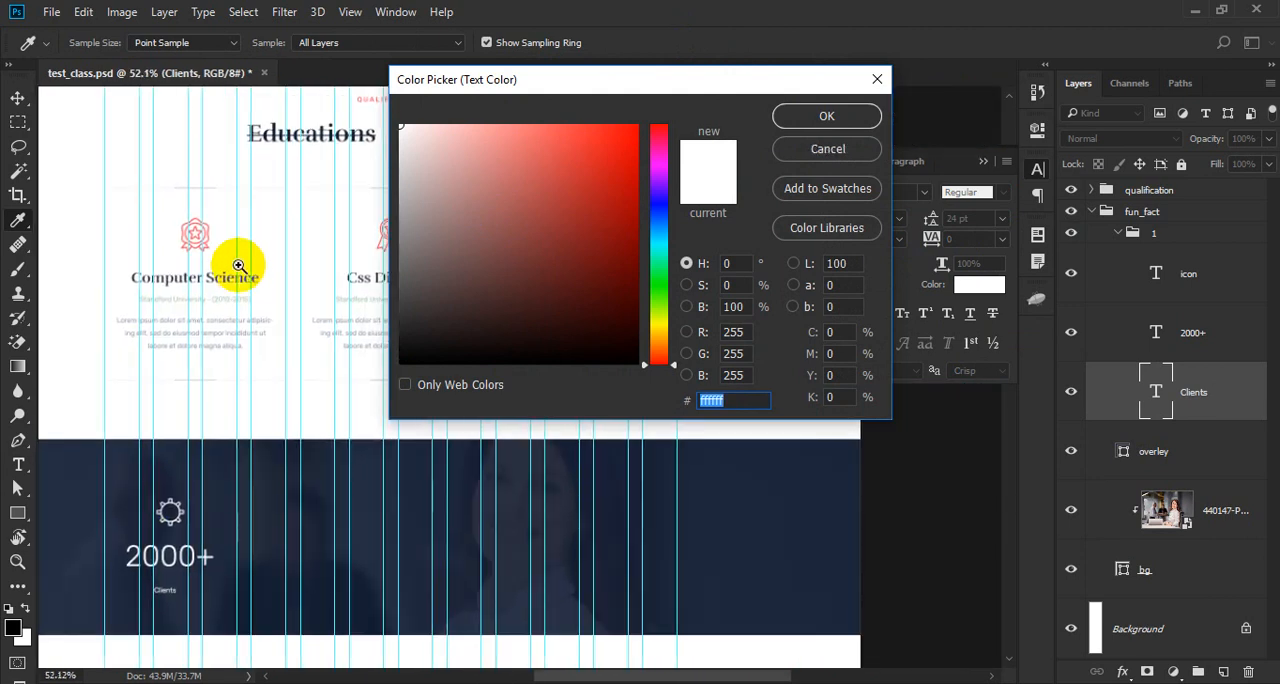
left_click_drag(261, 116, 420, 325)
left_click(350, 225)
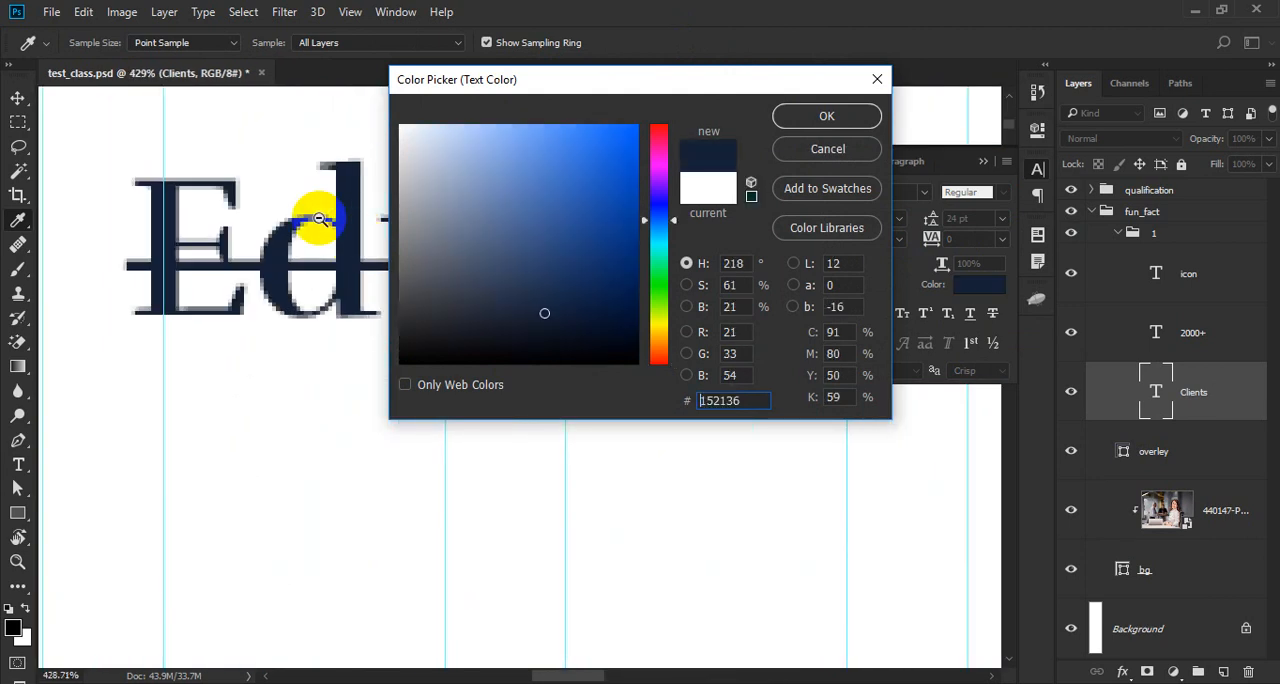
left_click_drag(317, 218, 173, 480)
left_click_drag(265, 444, 330, 395)
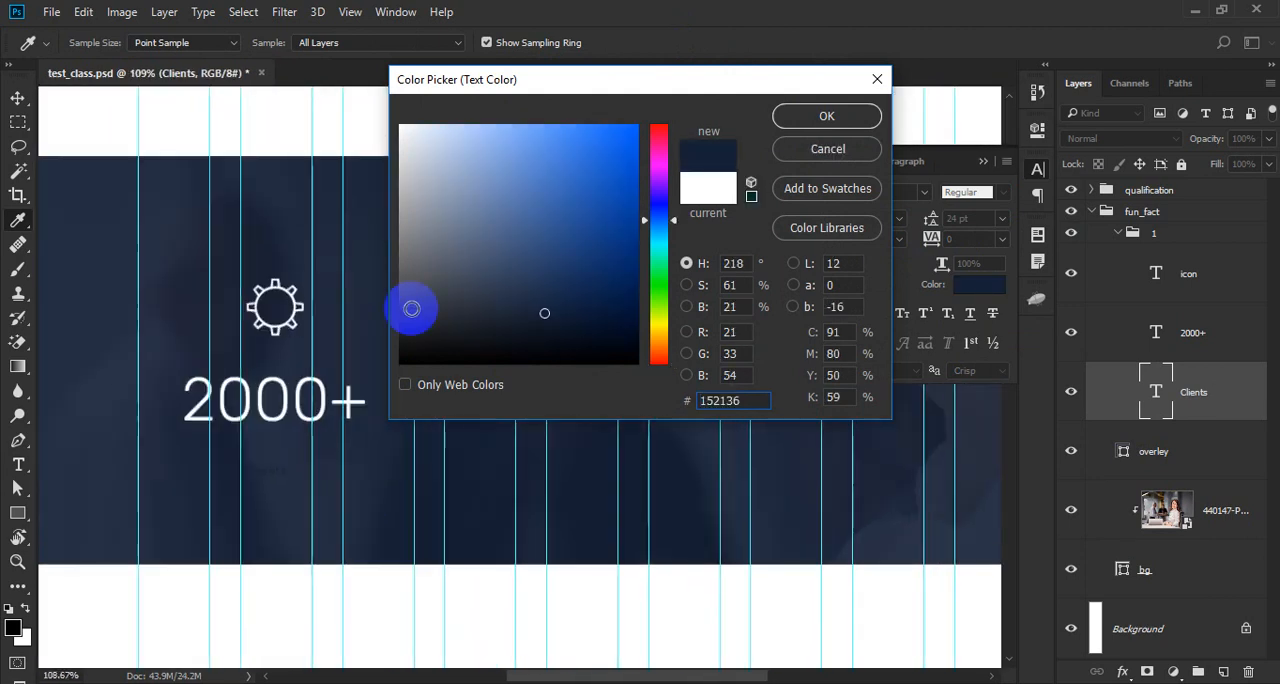
mouse_move(524, 285)
left_mouse_down()
mouse_move(457, 180)
mouse_move(459, 207)
mouse_move(453, 194)
left_mouse_up()
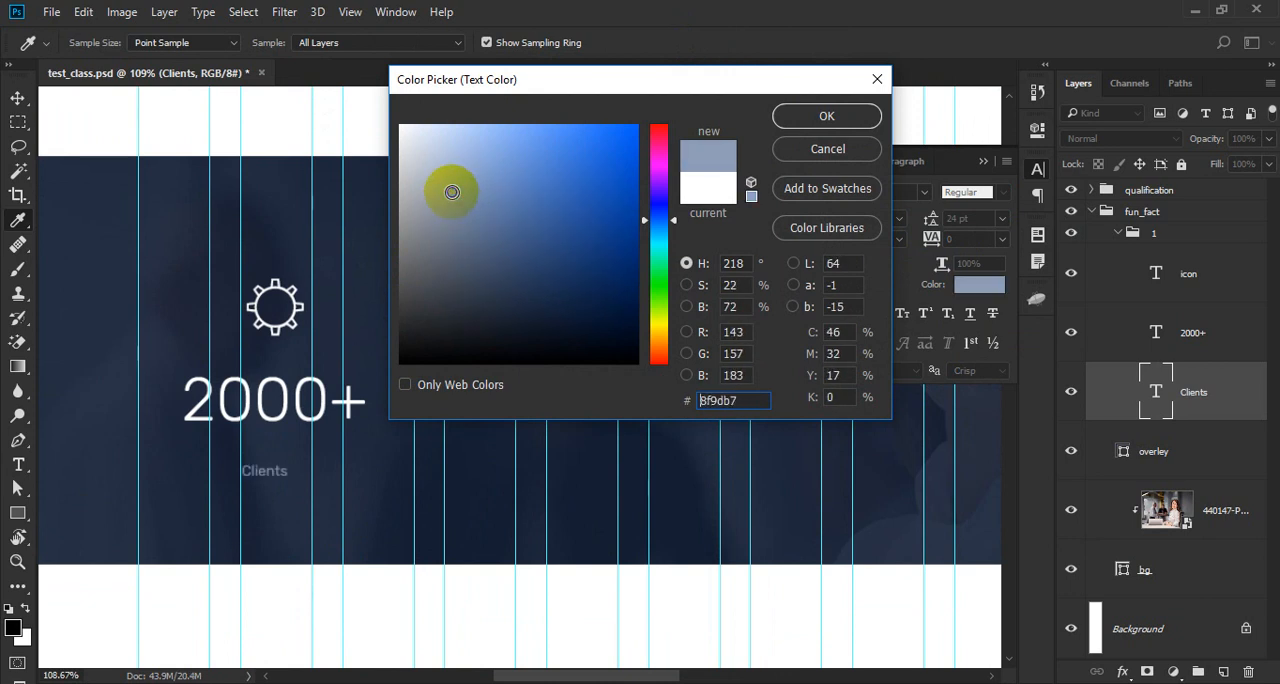
key("Return")
- Center the Clients text horizontally under 2000+ and move it up to a little over 20 px below the number
key("v")
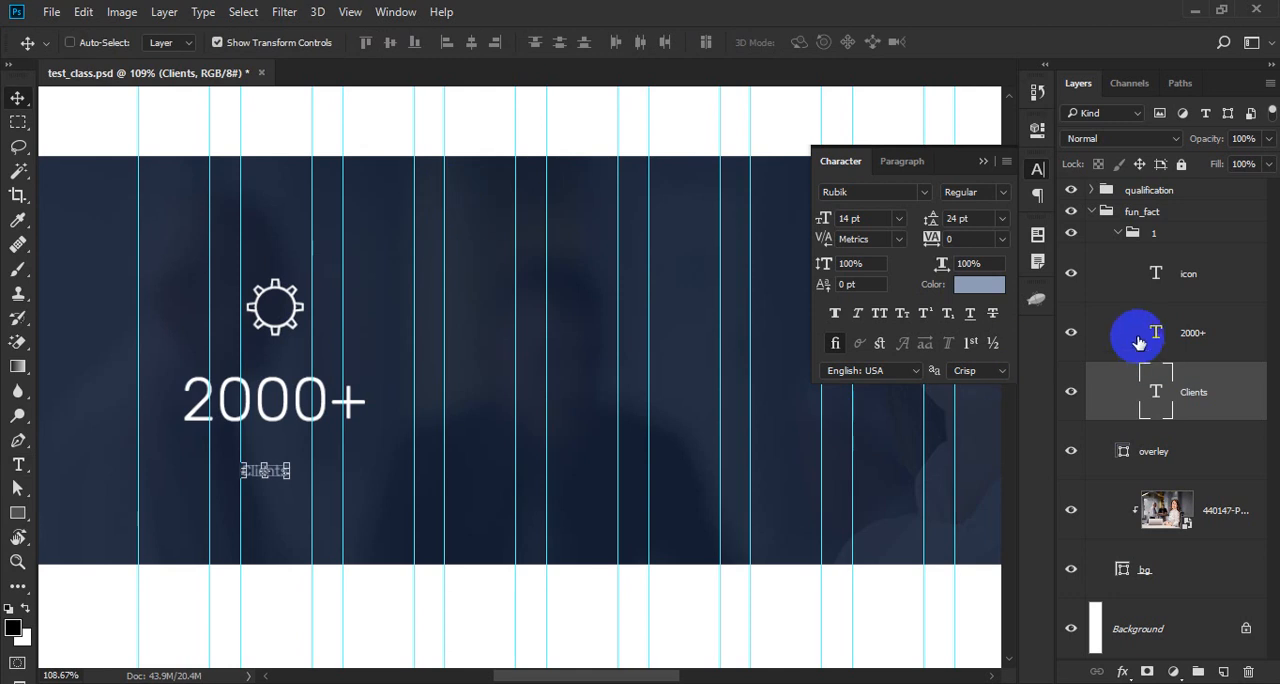
left_click(472, 42)
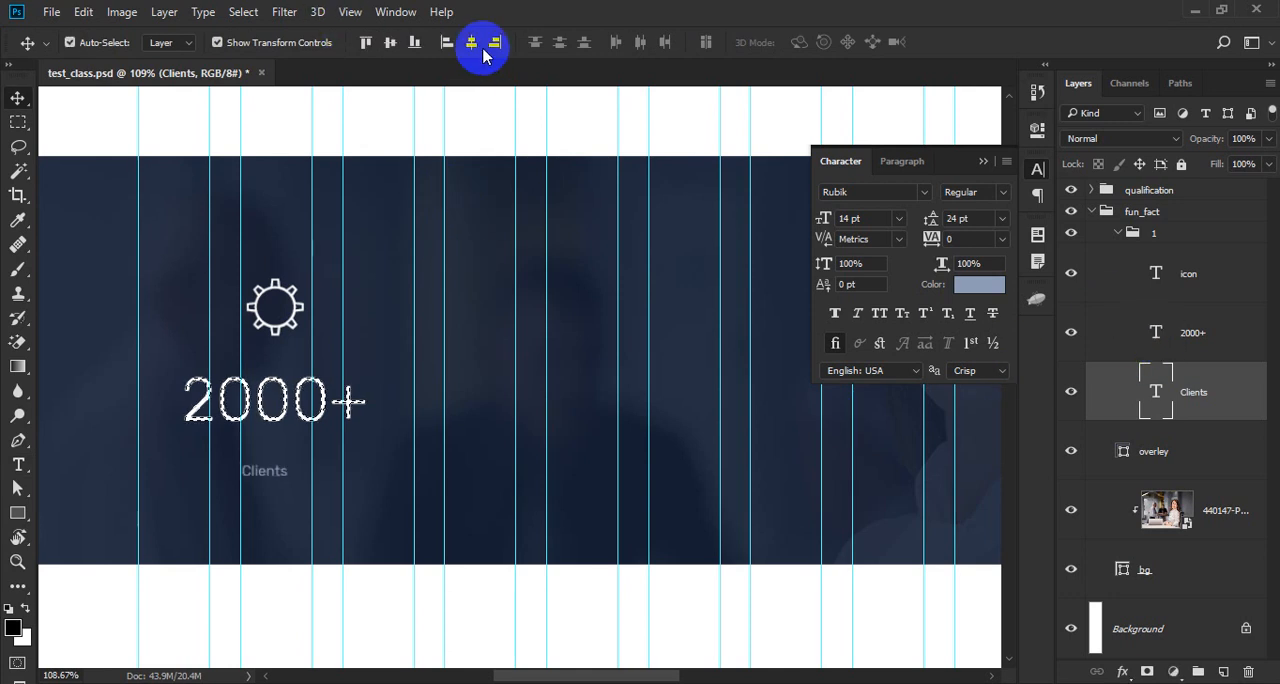
left_click(275, 420, "ctrl")
key("Up")
key("Up")
key("Up")
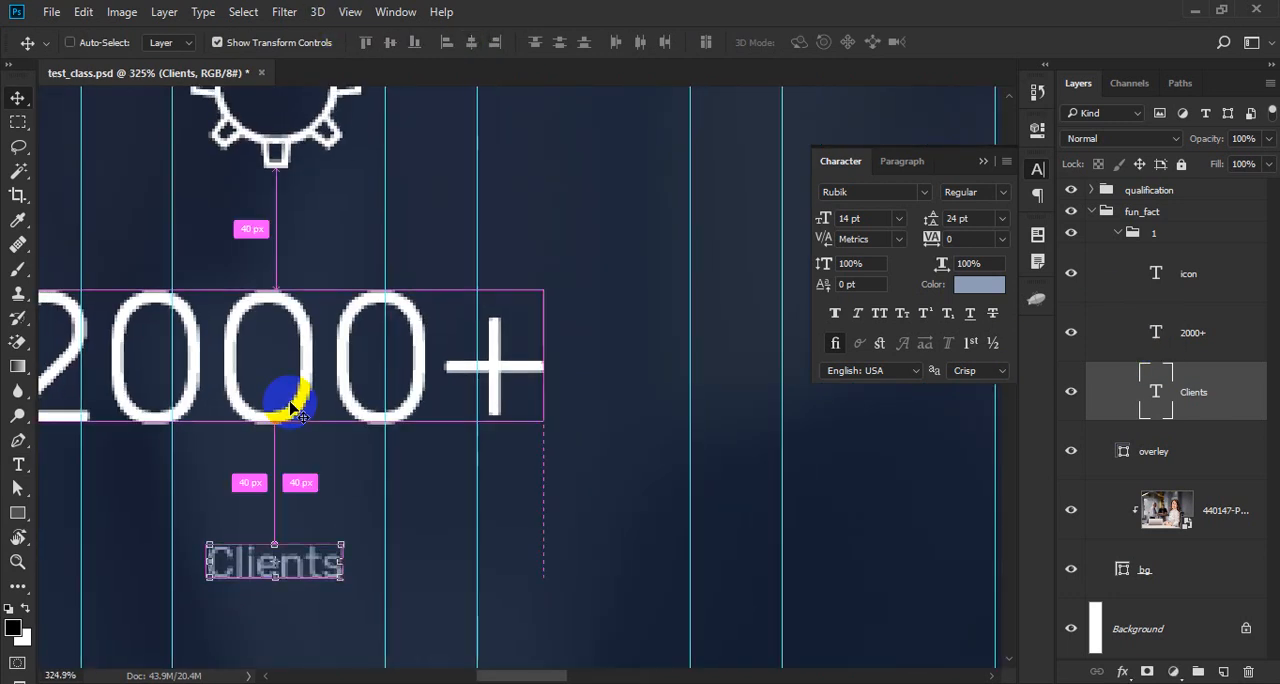
key("shift+Up")
key("shift+Up")
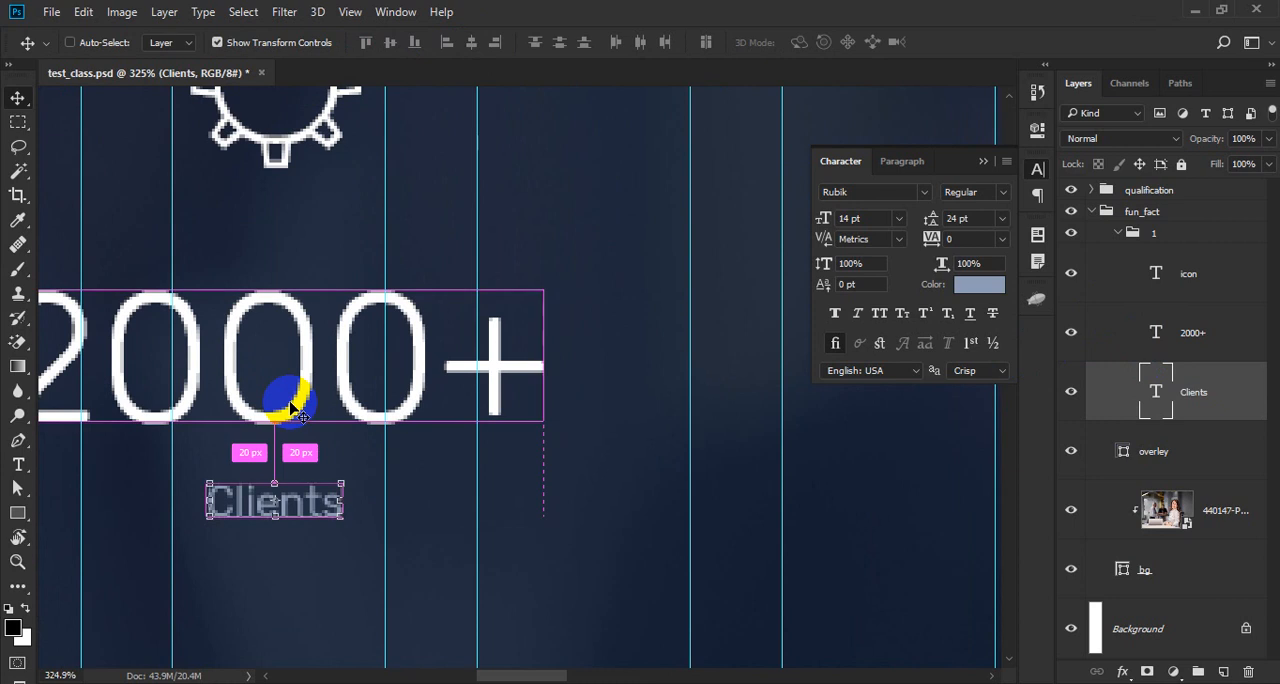
key("Down")
key("Down")
key("Down")
key("Down")
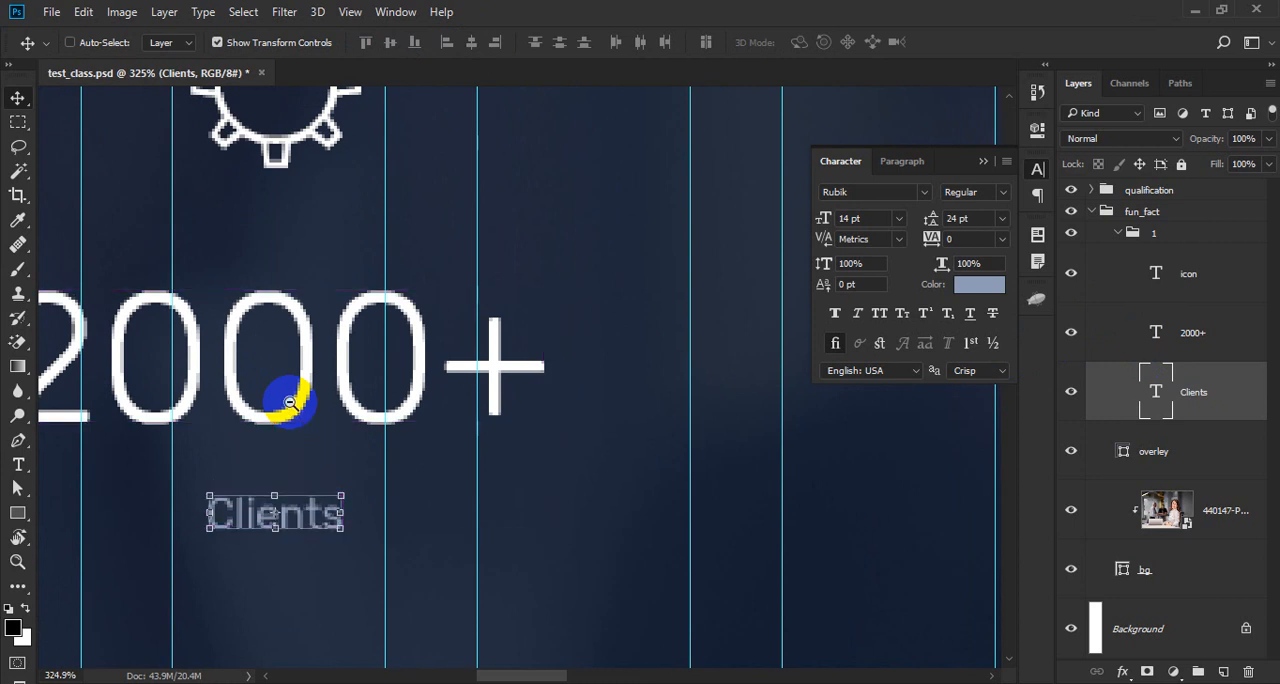
- Move the 2000+ and Clients texts together up 10 px toward the gear icon, save the document and deselect them
scroll(290, 402, "down", 5)
scroll(290, 402, "up", 1)
scroll(290, 402, "up", 2)
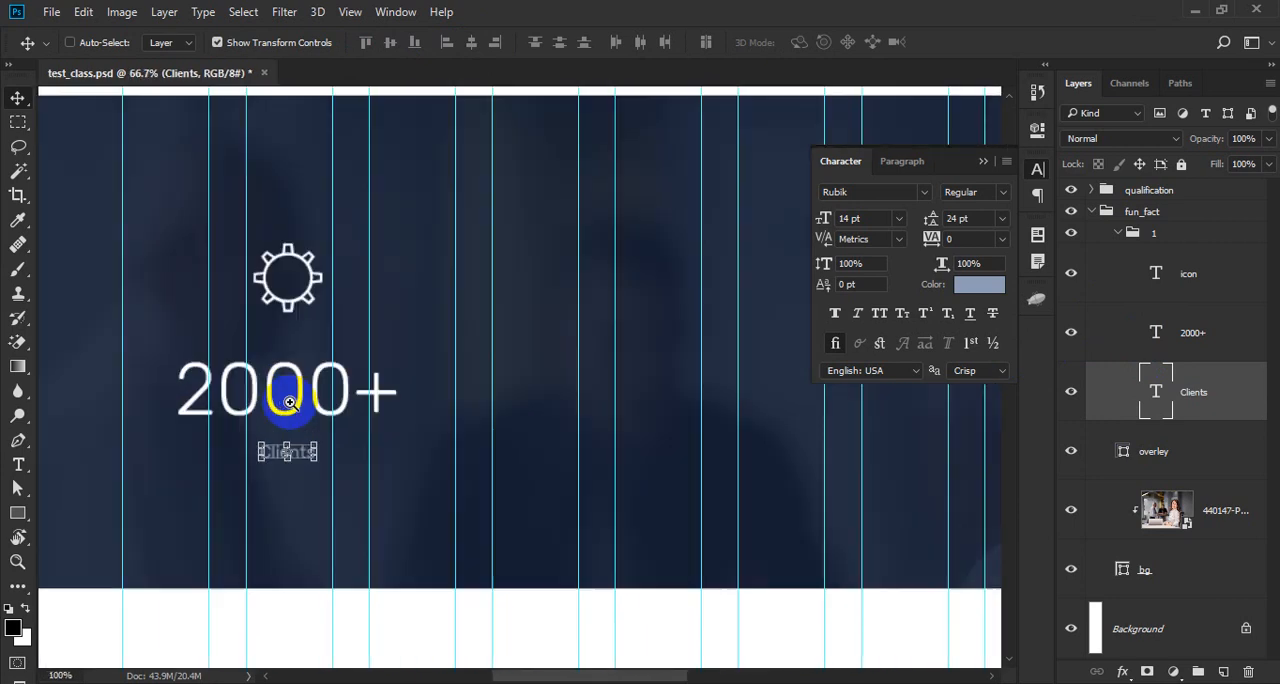
left_click(313, 399, "shift")
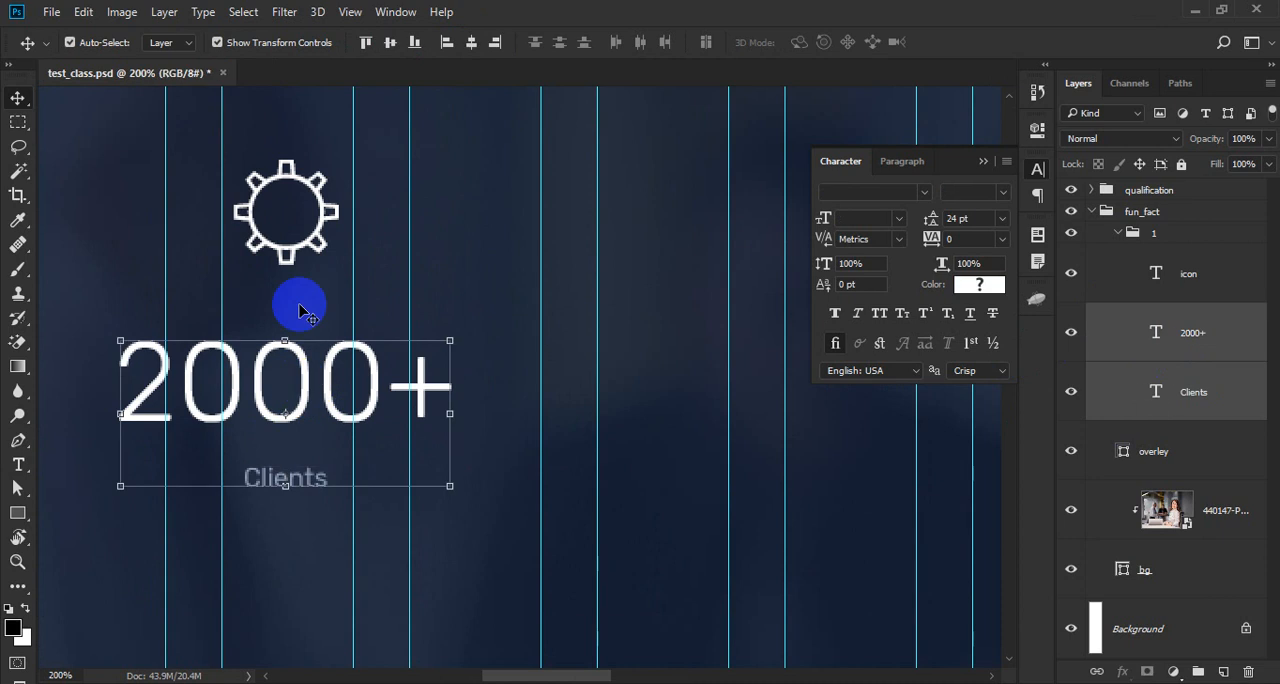
key("ctrl+s")
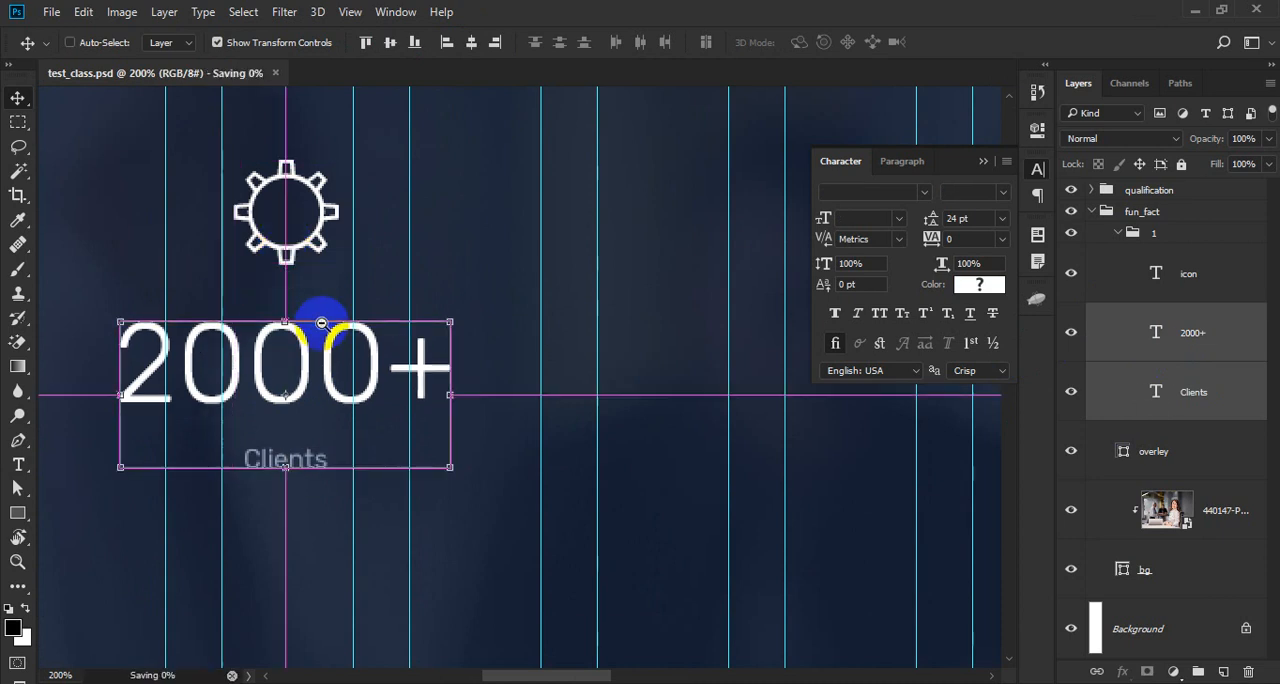
scroll(320, 320, "down", 2)
left_click(145, 523, "ctrl")
left_click(333, 379, "ctrl")
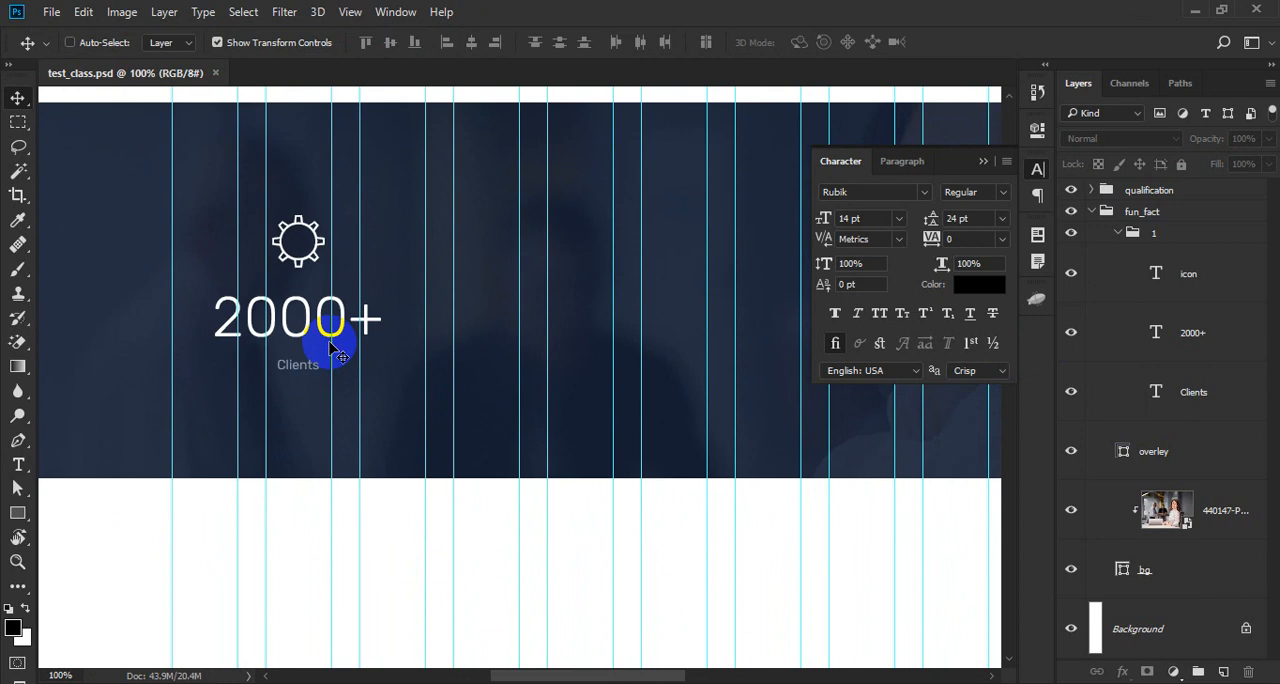
- Check the extent of counter group 1 and compare it with the counter section of the Gru template in the web browser
left_click(1187, 240)
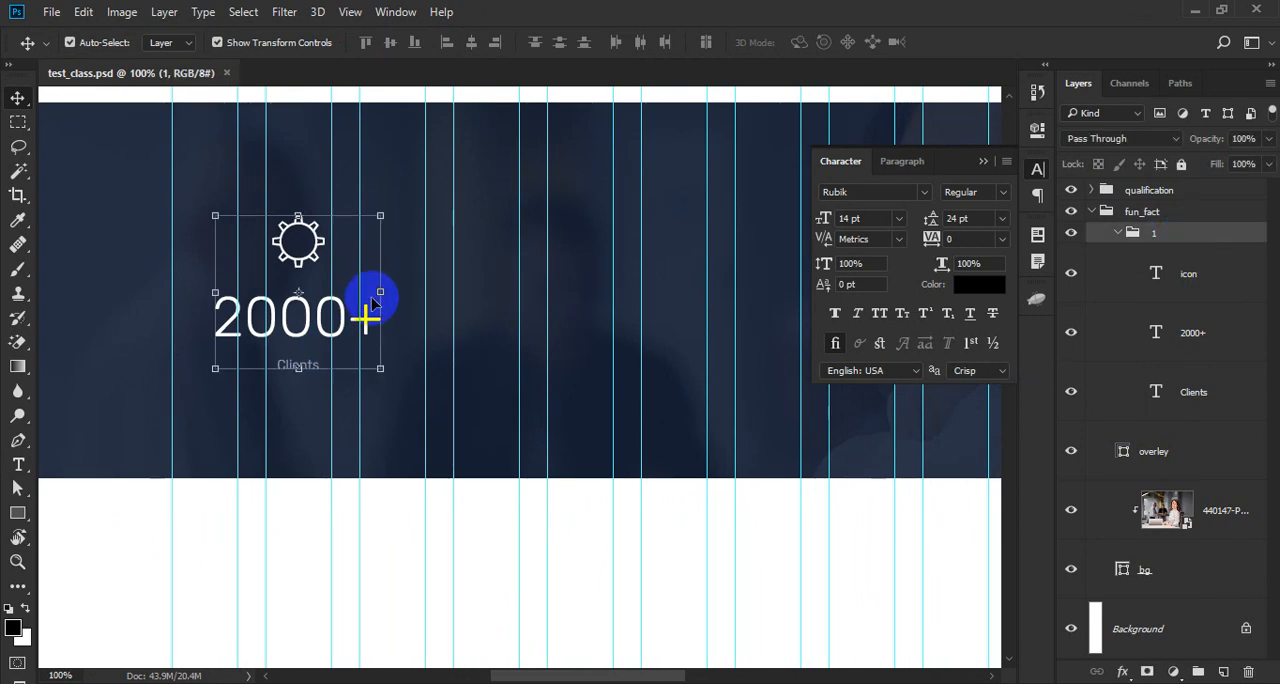
left_click(94, 537)
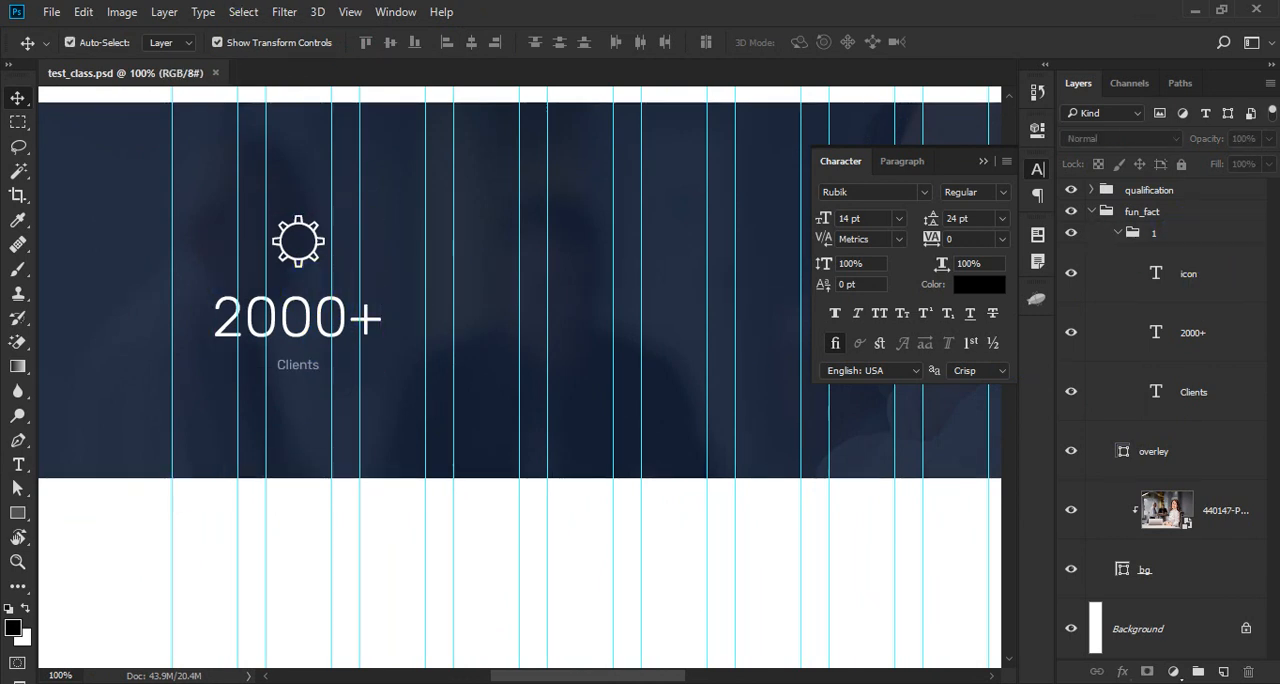
key("alt+Tab")
left_click(318, 20)
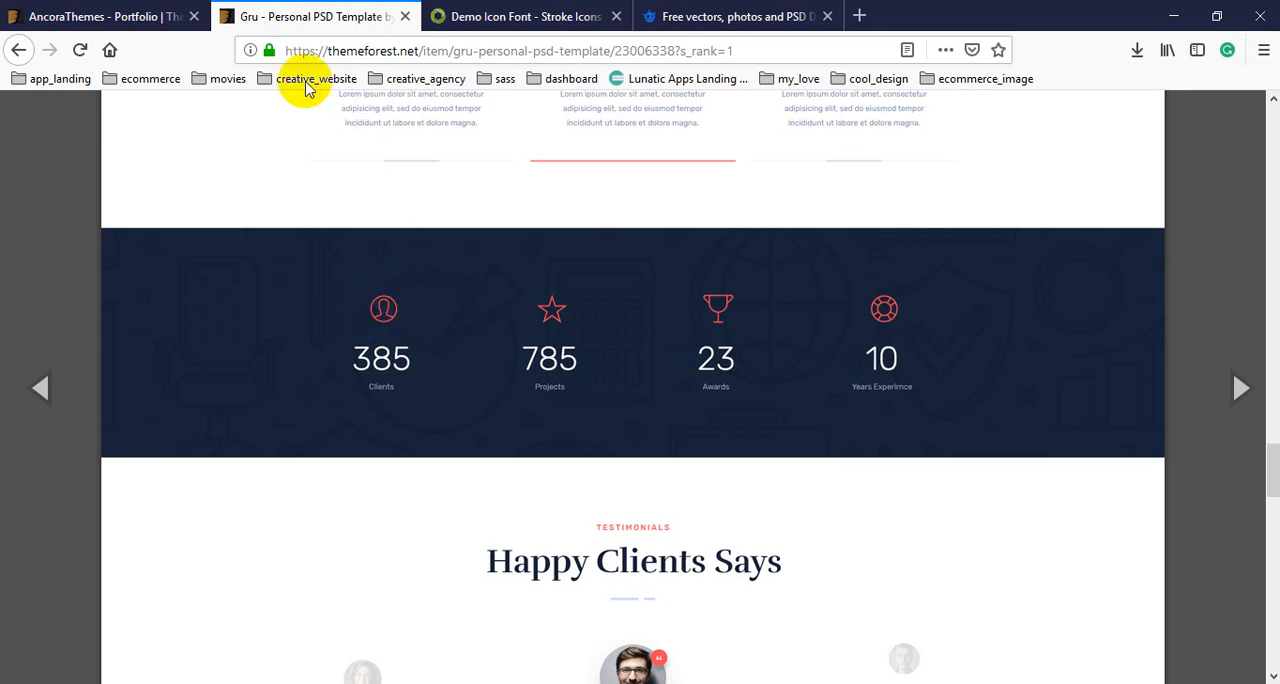
key("alt+Tab")
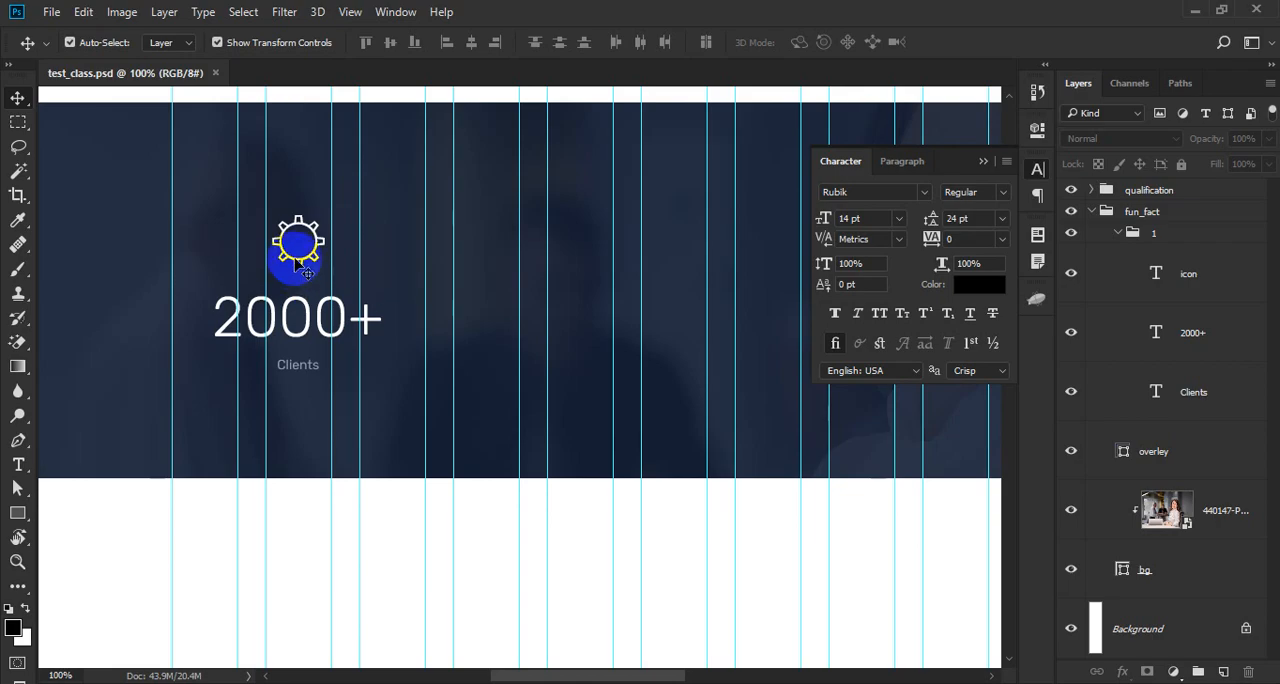
- Copy the color code ff4956 from the ribbon icon of the Computer Science card
key("t")
left_click(333, 200, "alt")
left_click_drag(385, 192, 350, 433)
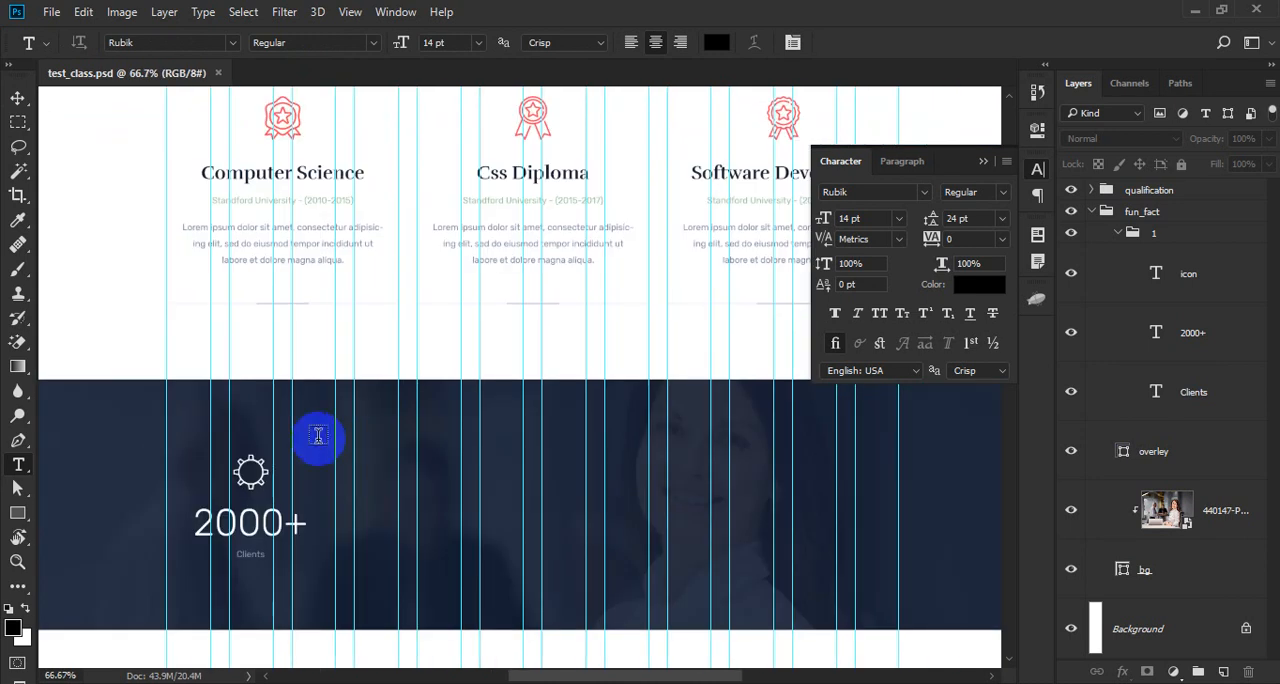
key("v")
left_click(278, 118)
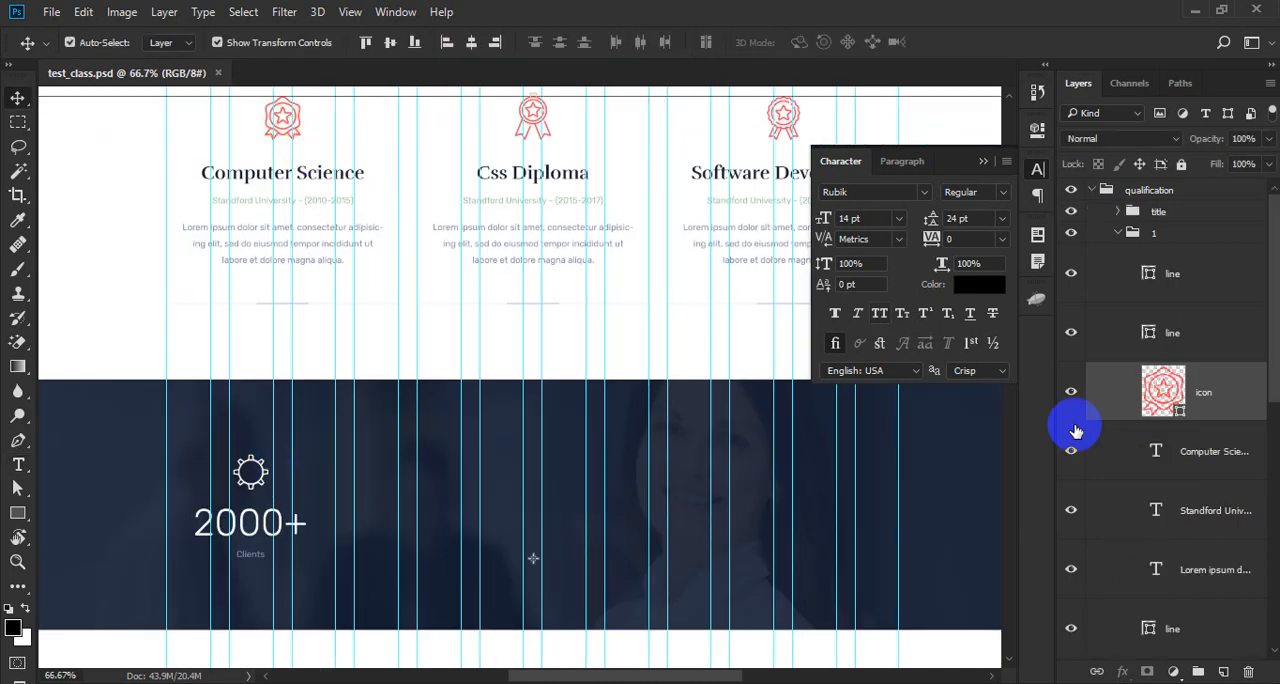
double_click(1165, 397)
key("ctrl+c")
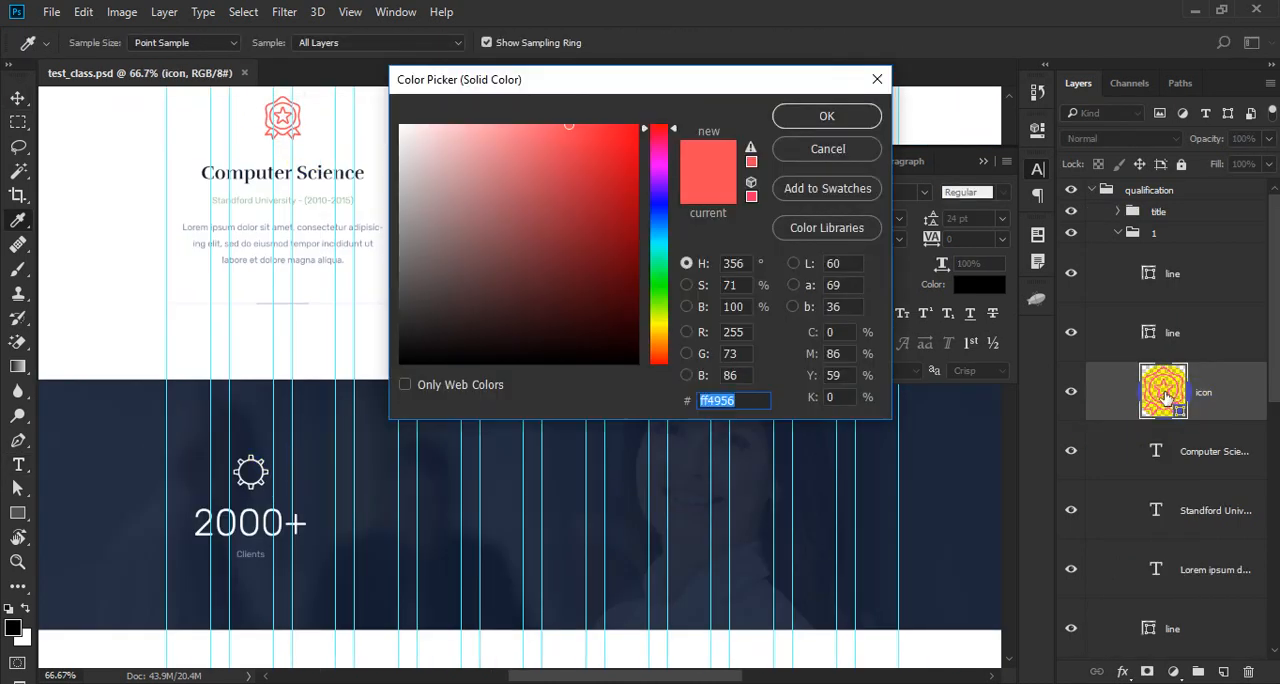
key("Escape")
- Set the color of the gear icon above 2000+ to ff4956
left_click_drag(240, 496, 303, 446)
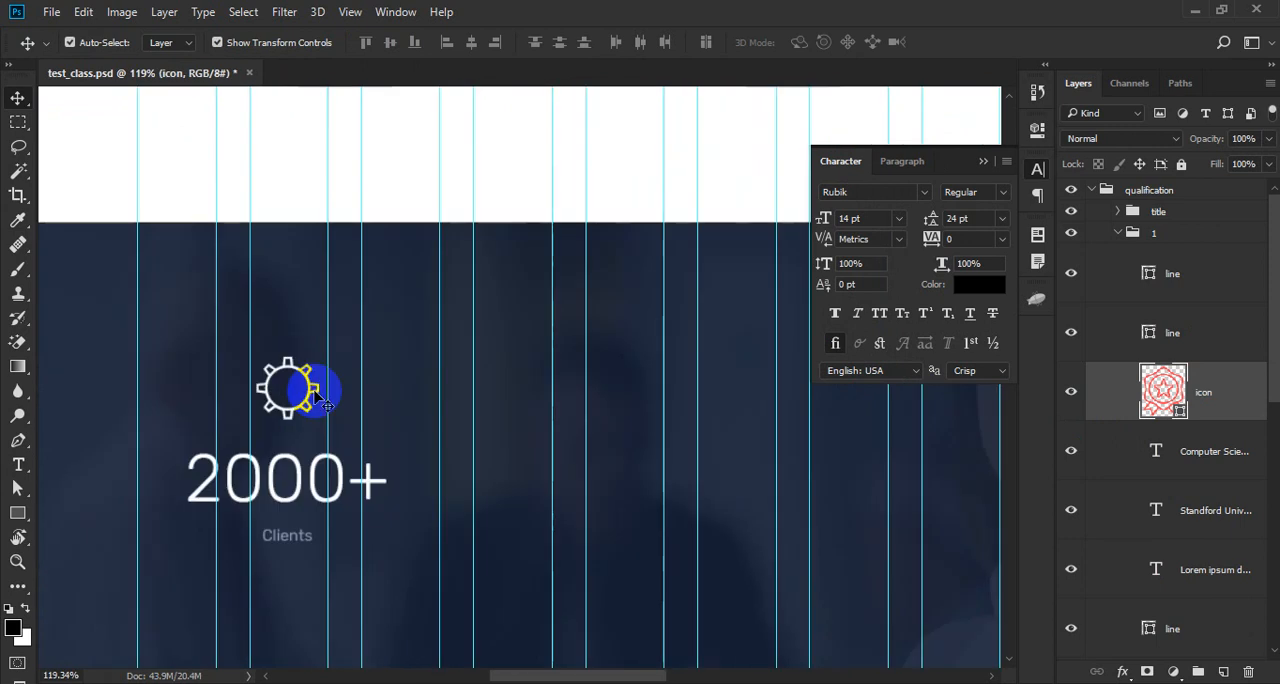
key("t")
double_click(301, 389)
left_click(718, 42)
key("ctrl+v")
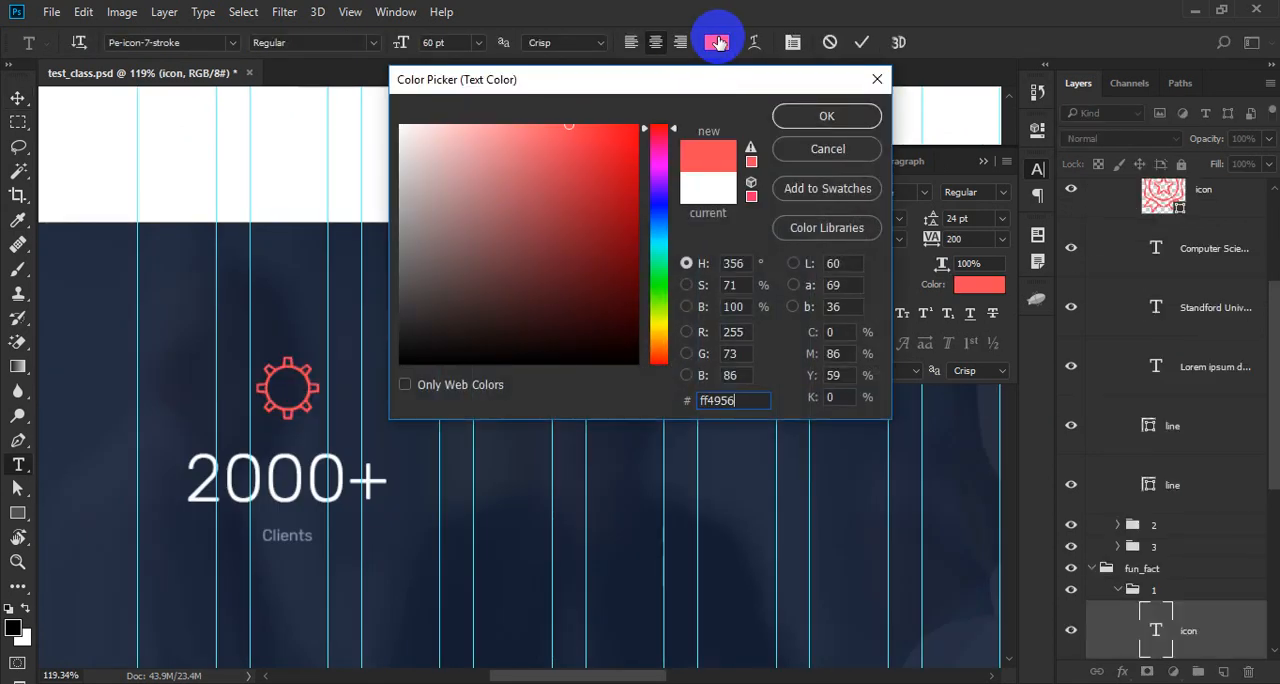
key("Return")
key("ctrl+Return")
left_click(215, 315, "alt")
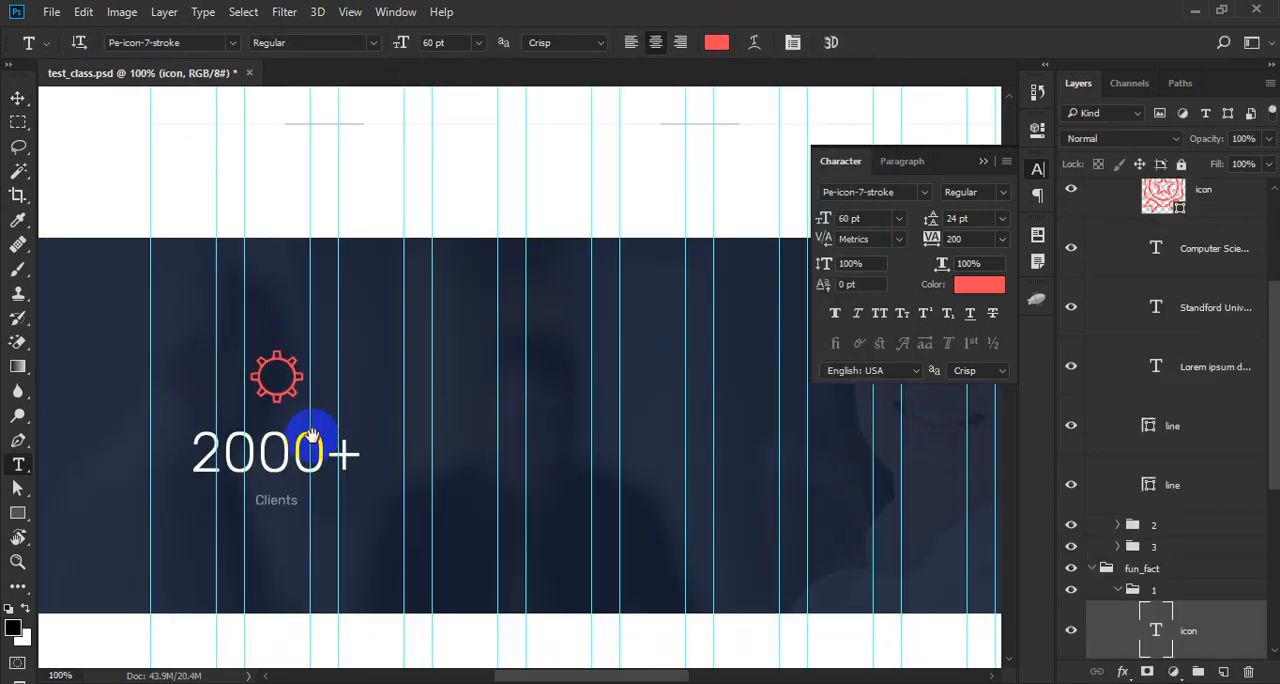
- Collapse counter group 1 in fun_fact and measure its distances to the navy band's upper and lower edges
left_click_drag(311, 431, 367, 317)
key("v")
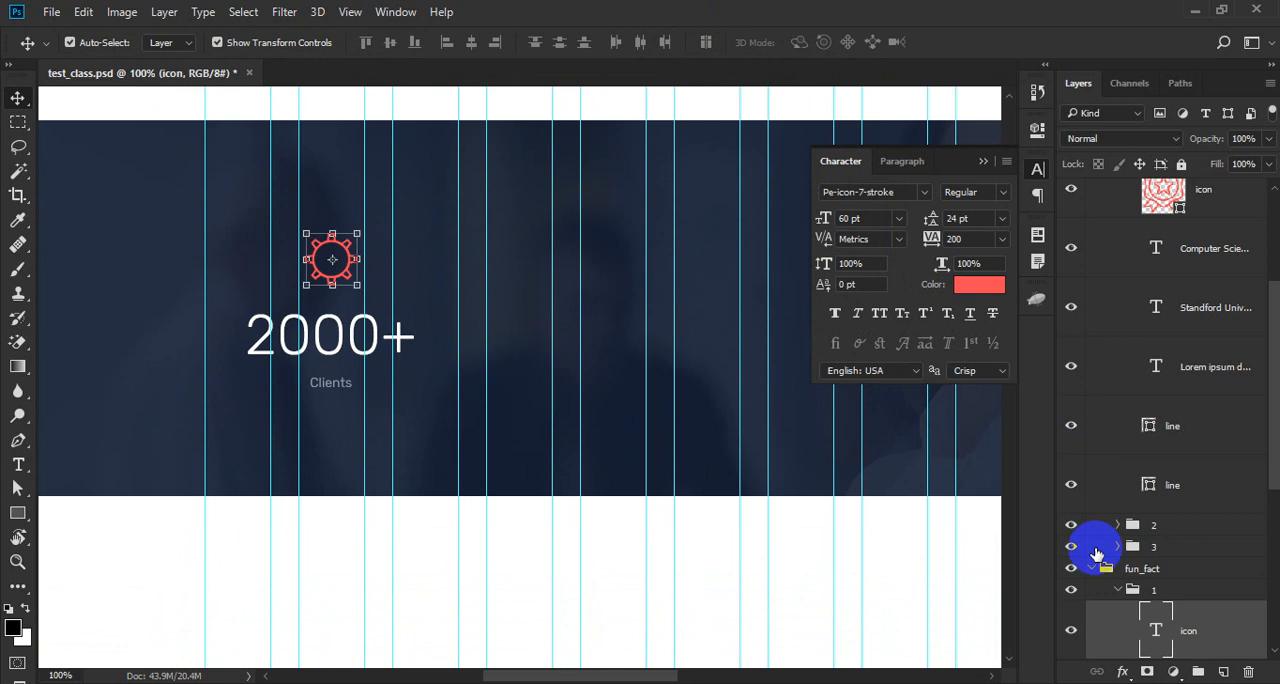
scroll(1145, 530, "down", 1)
scroll(1145, 530, "down", 2)
left_click(1119, 442)
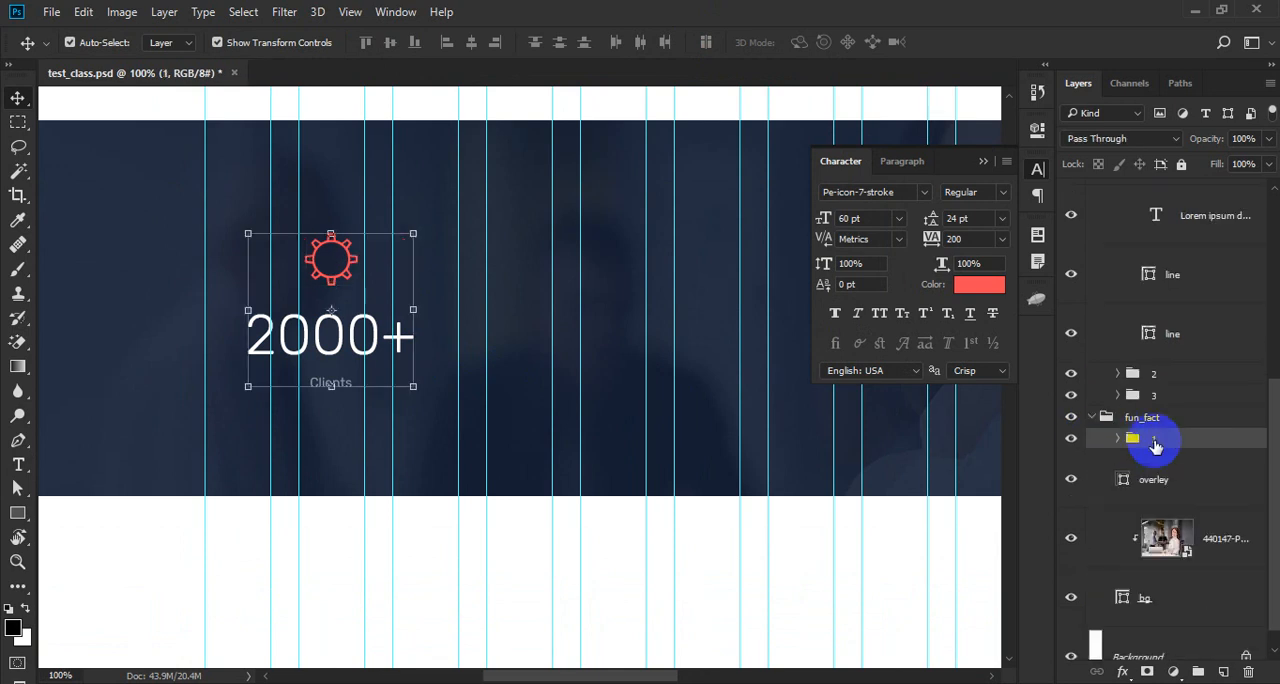
key("ctrl")
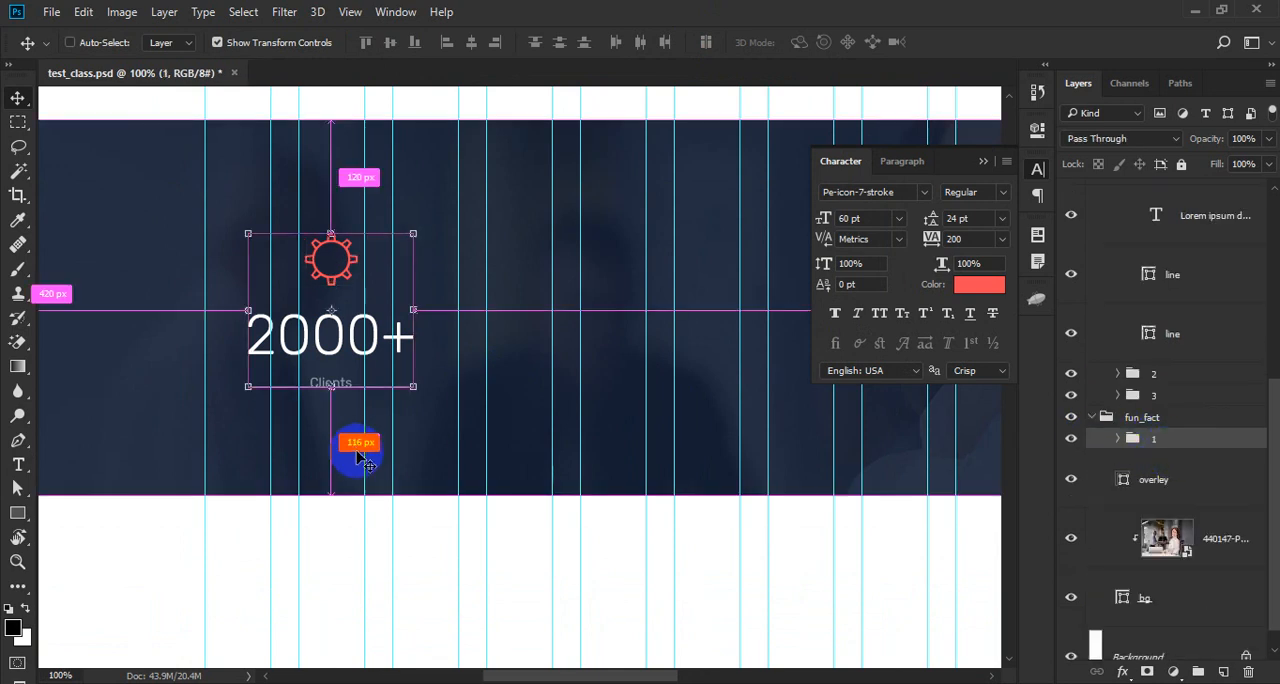
scroll(366, 461, "up", 2)
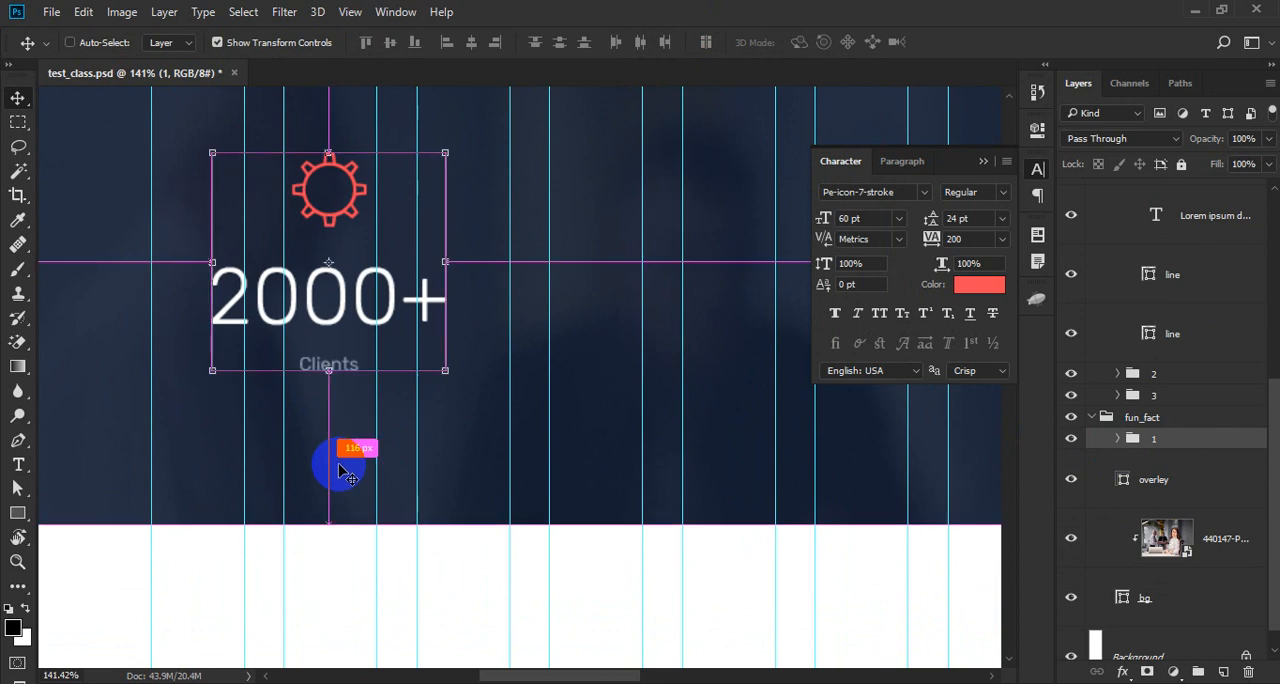
- Set the height of the overley and bg shapes together to 404 px
left_click(340, 472, "ctrl")
scroll(1190, 520, "down", 1)
left_click(1162, 545, "ctrl")
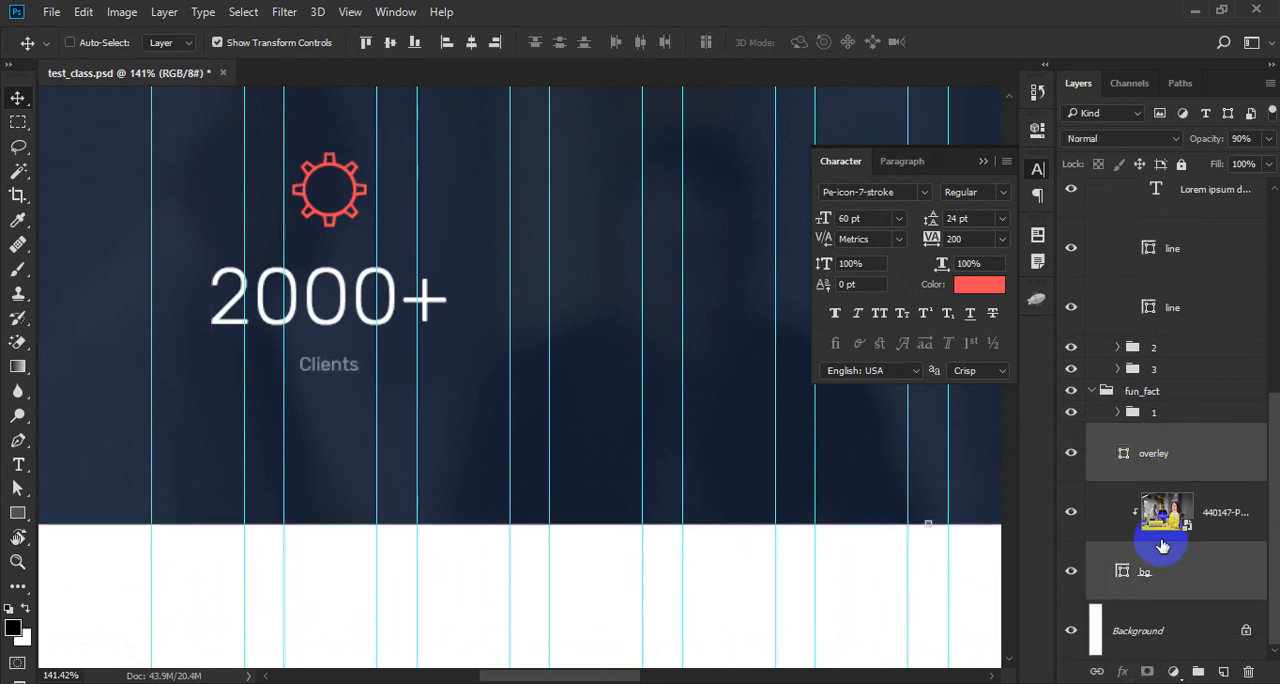
left_click(1037, 128)
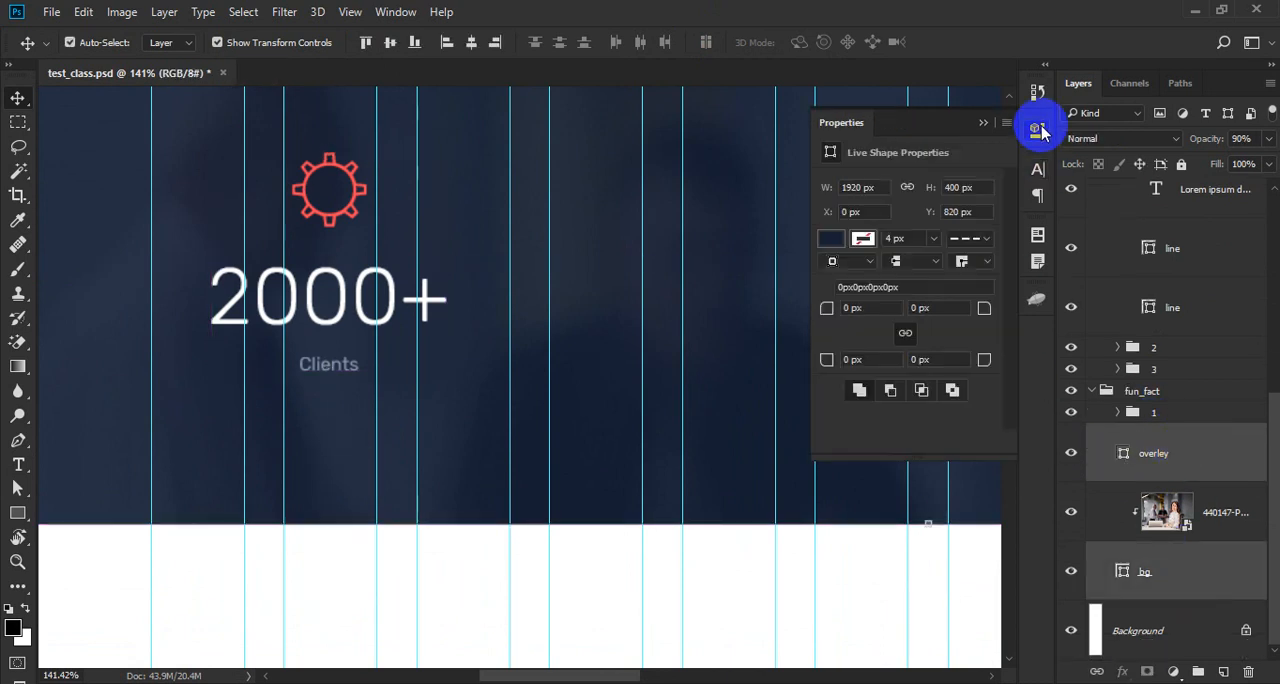
left_click(957, 187)
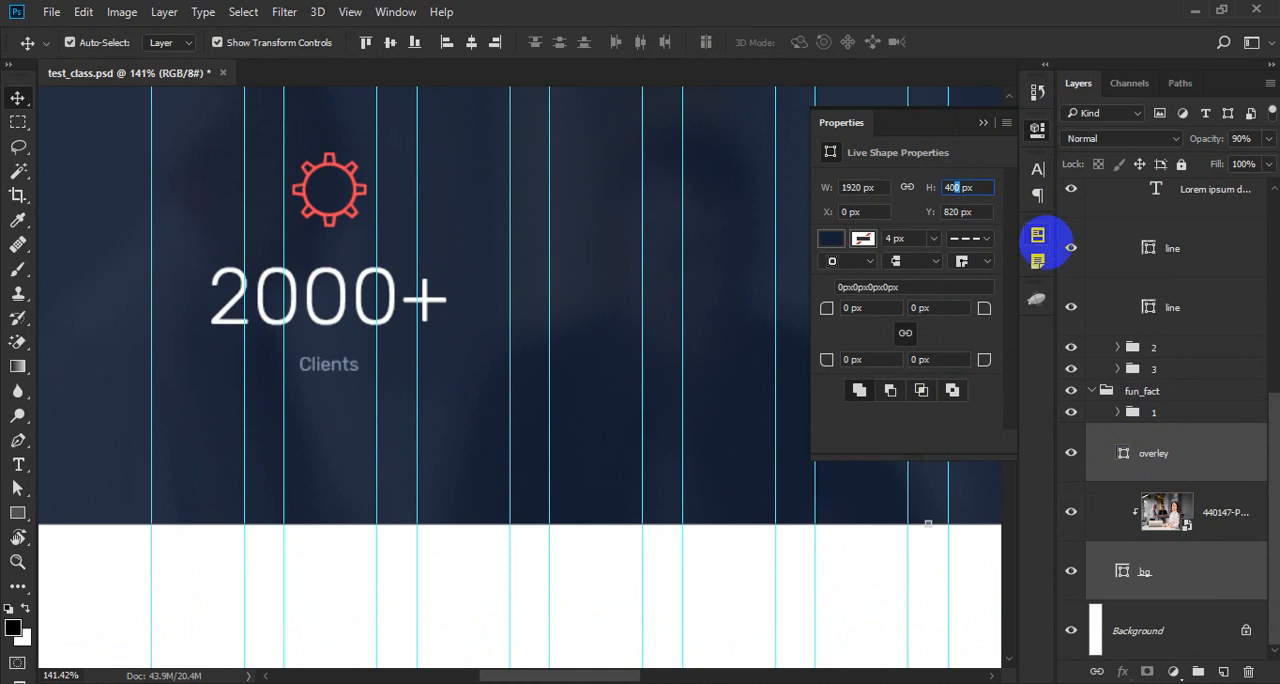
key("Up")
key("Up")
key("Up")
key("Up")
key("Return")
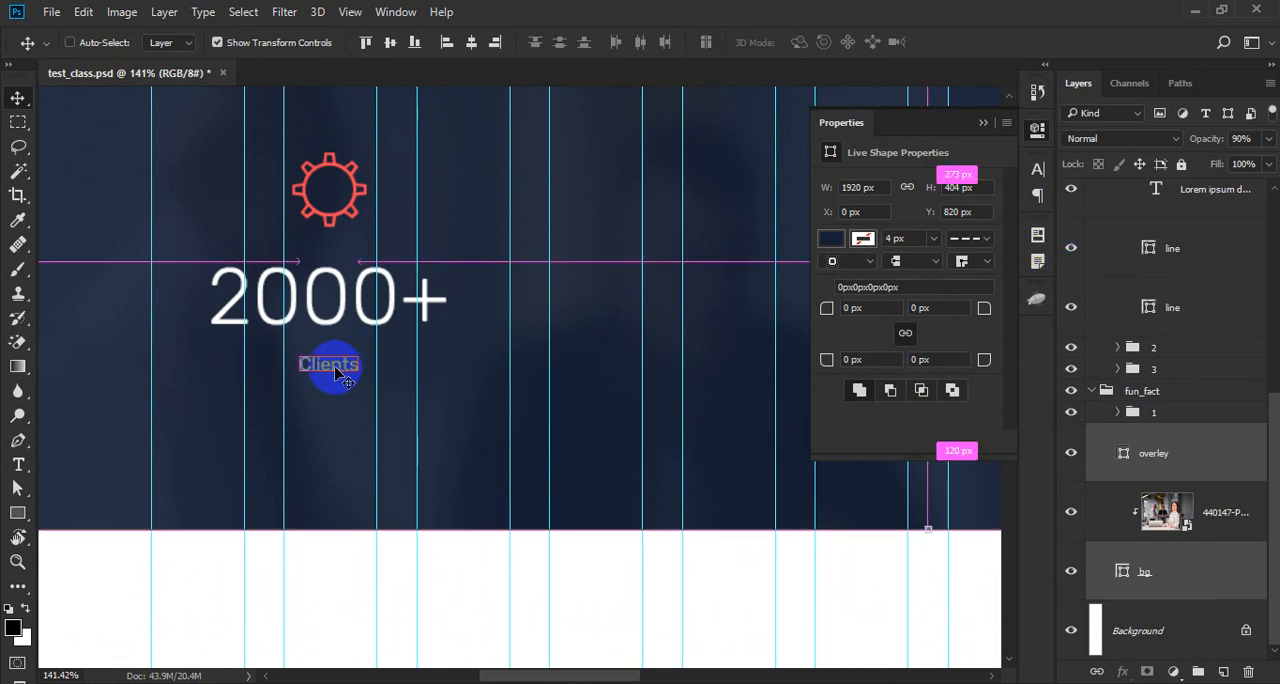
- Save the document, close the shape properties and select counter group 1 in fun_fact
scroll(330, 366, "down", 3)
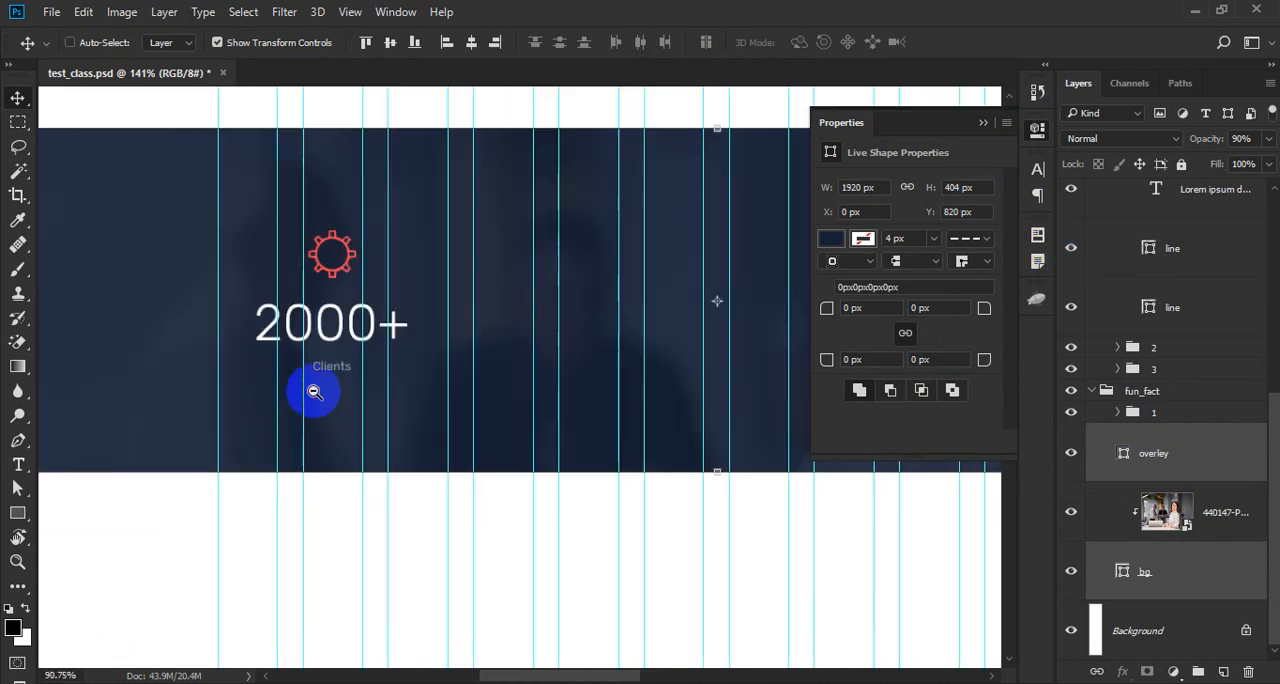
left_click_drag(615, 317, 497, 317)
left_click(1037, 128)
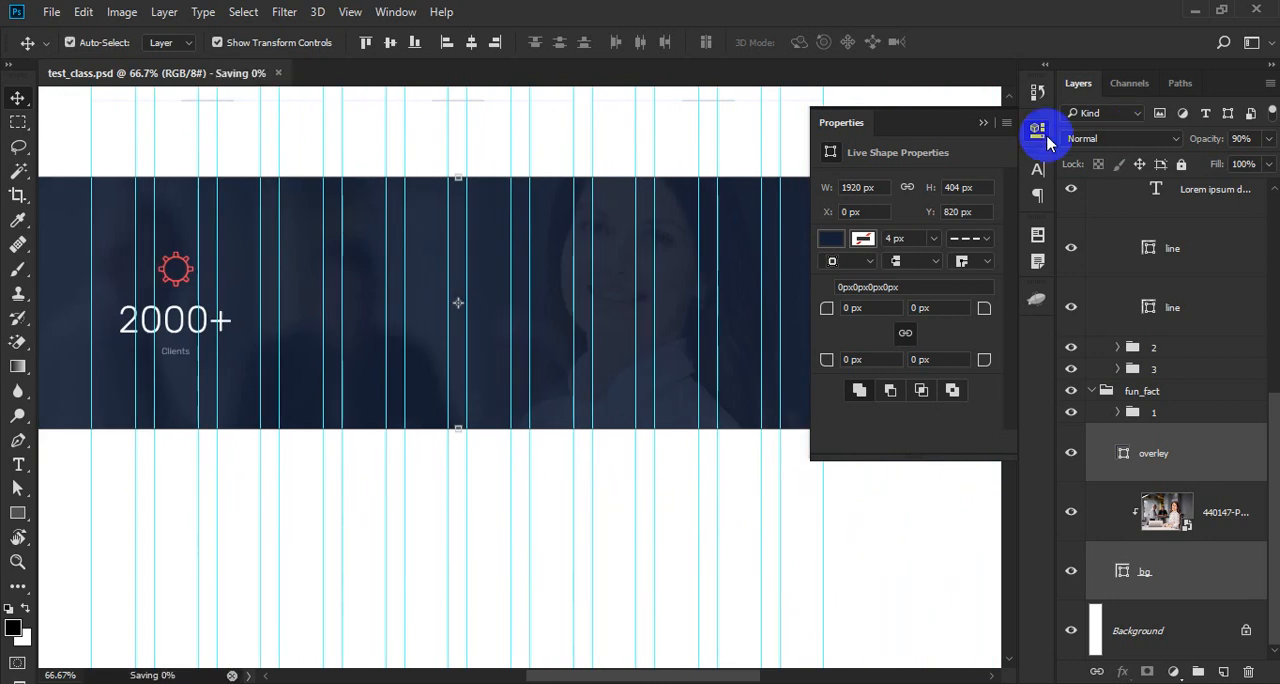
left_click(1173, 418)
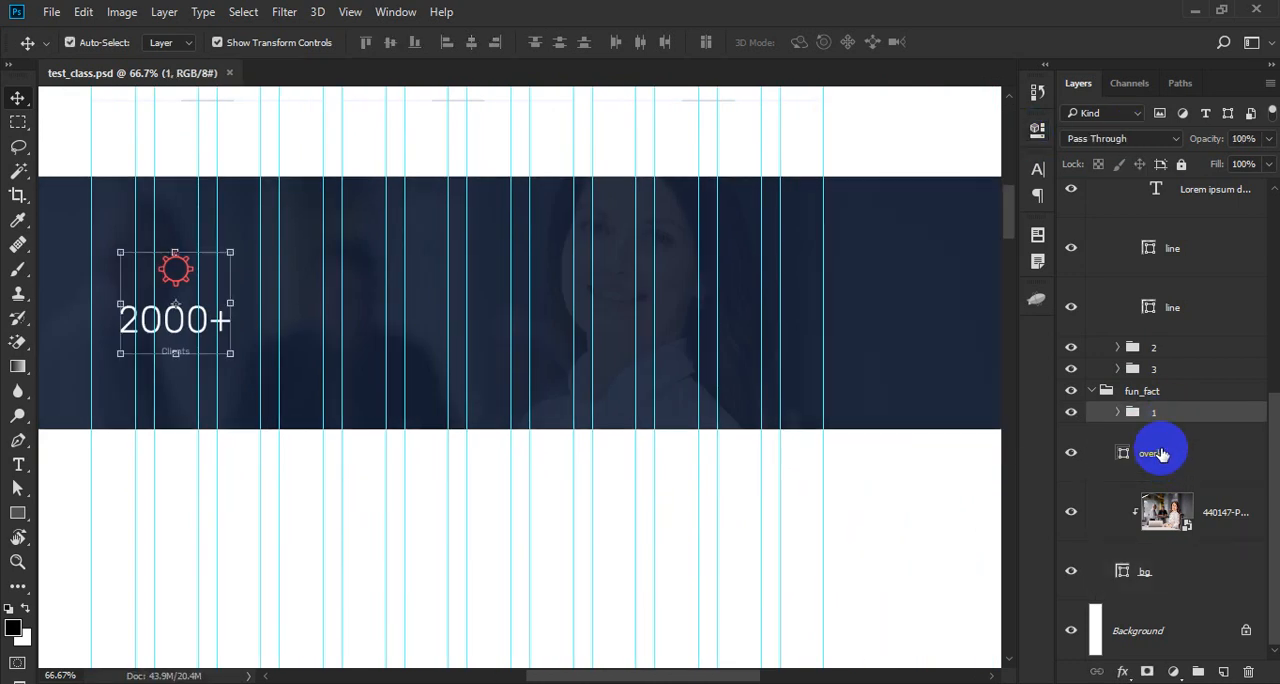
- Duplicate counter group 1 in fun_fact and rename the lower of the two groups 2
key("ctrl+j")
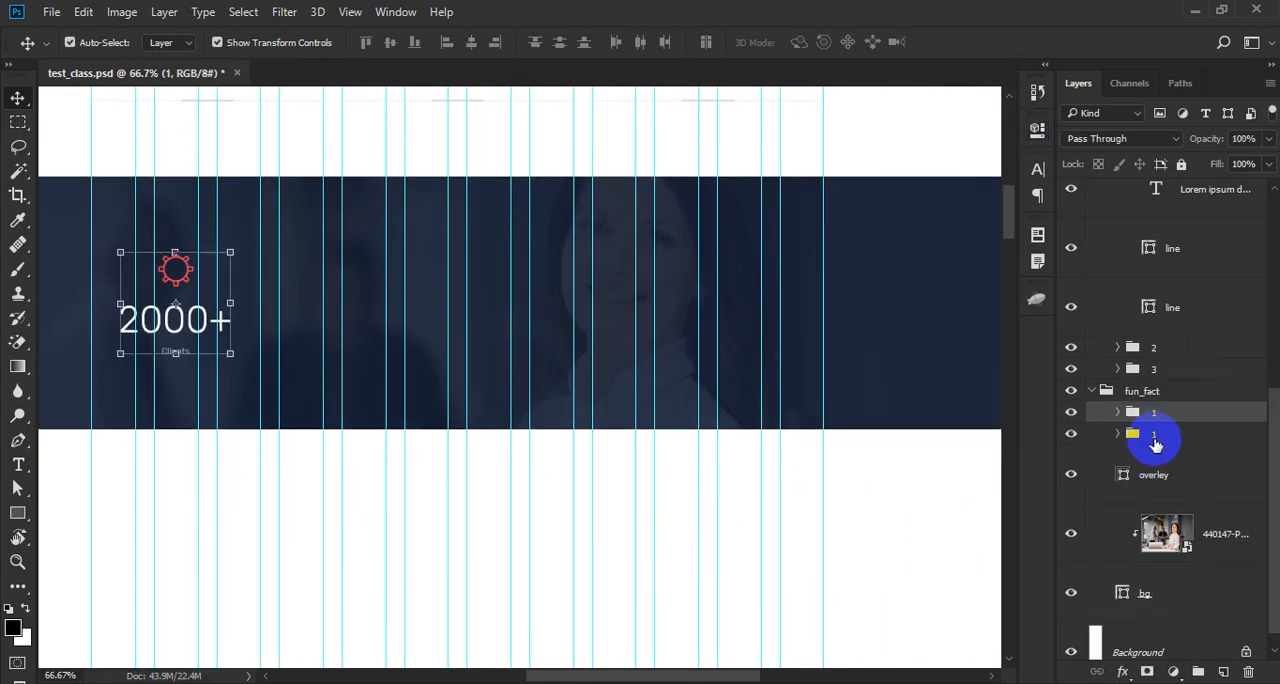
double_click(1154, 434)
type("2")
key("Return")
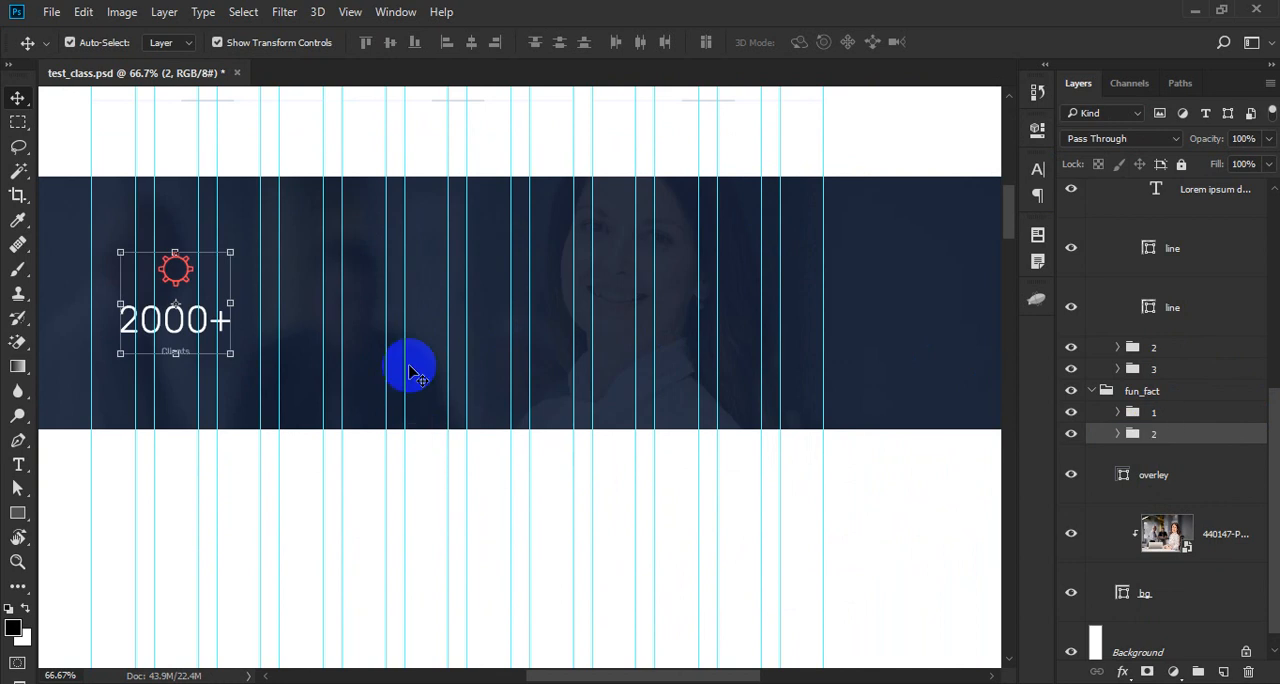
- Center counter group 2 horizontally within a marquee selection spanning the second set of three grid columns
left_click_drag(291, 314, 475, 376)
key("m")
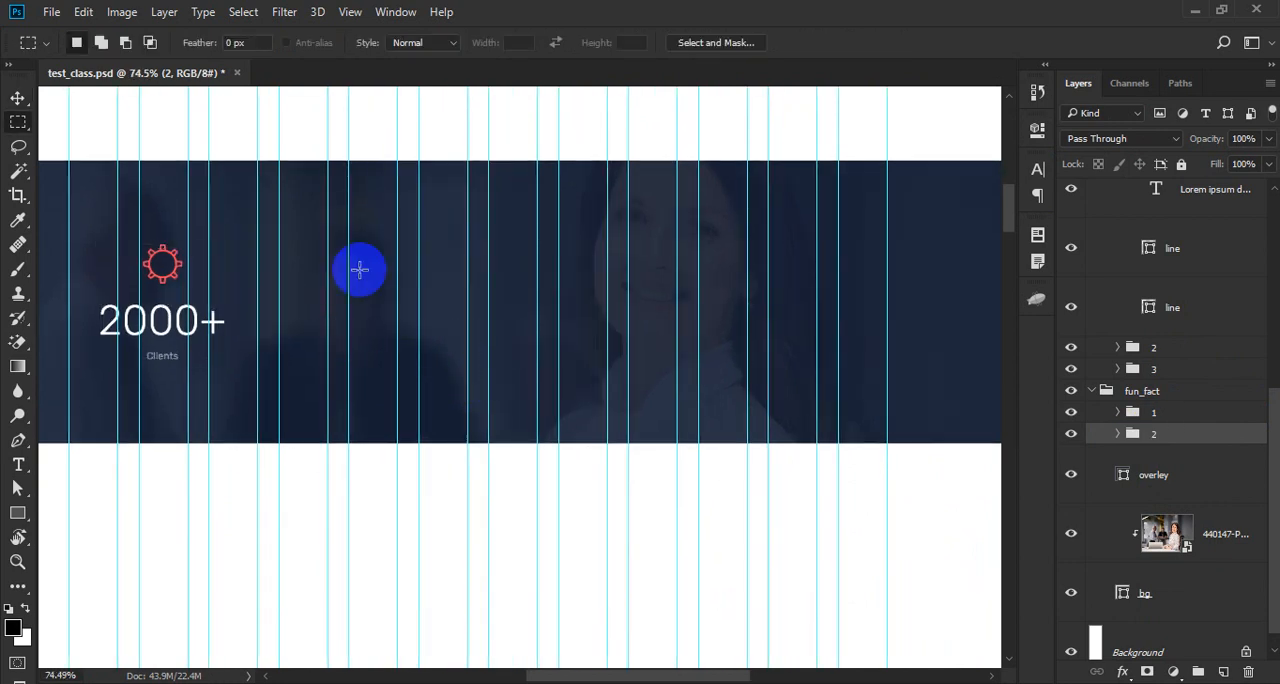
left_click_drag(280, 301, 467, 367)
key("v")
left_click(471, 42)
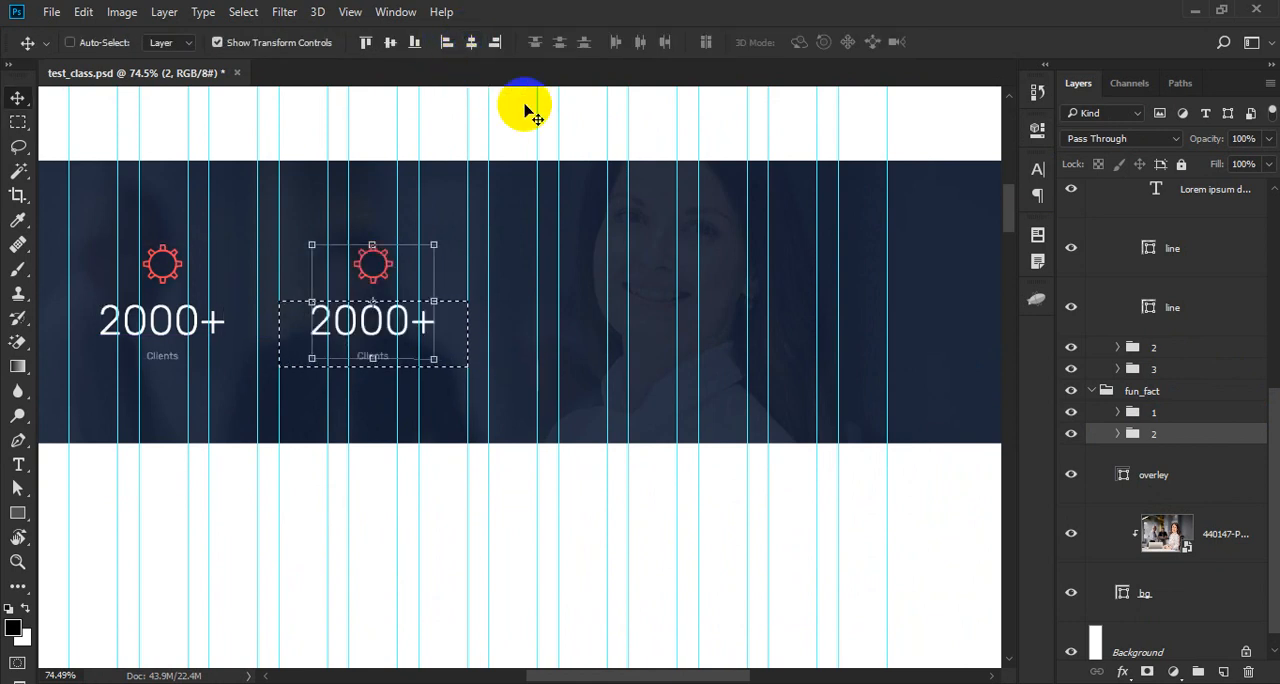
- Duplicate counter groups 1 and 2 of fun_fact together
left_click(1168, 414, "ctrl")
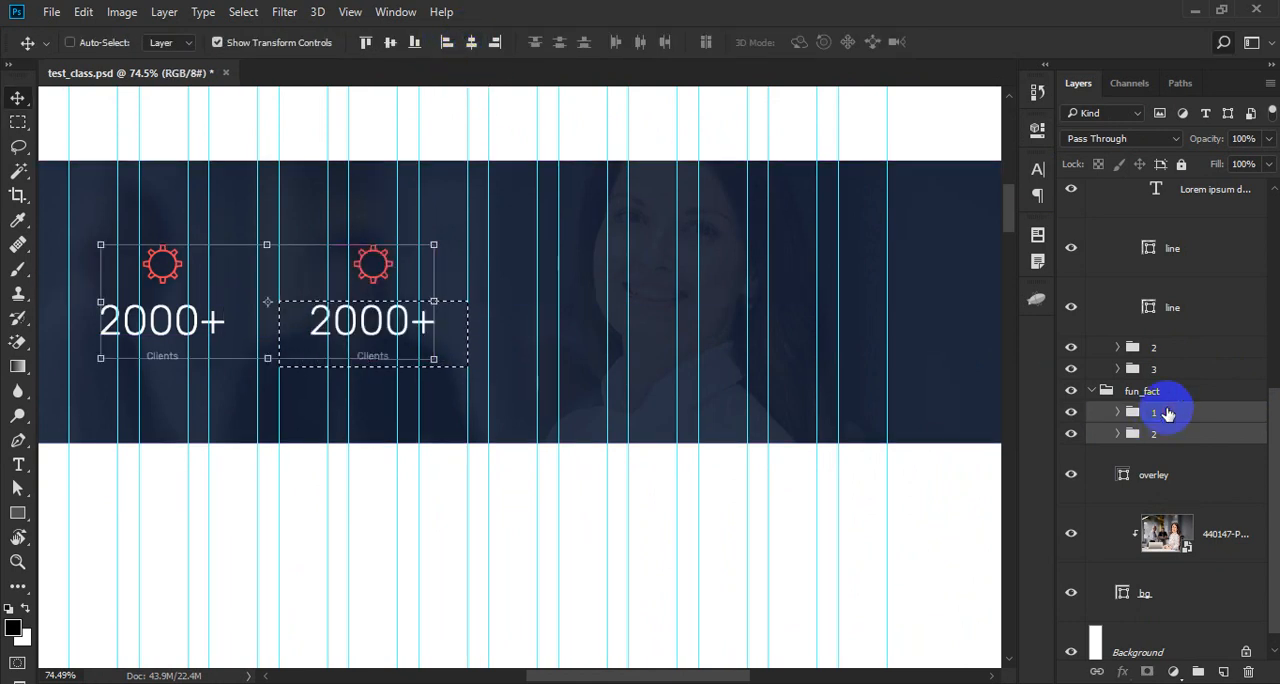
key("ctrl+f")
key("ctrl+j")
- Center the lower counter group 1 horizontally within a marquee selection spanning the third set of three grid columns
left_click(1160, 455)
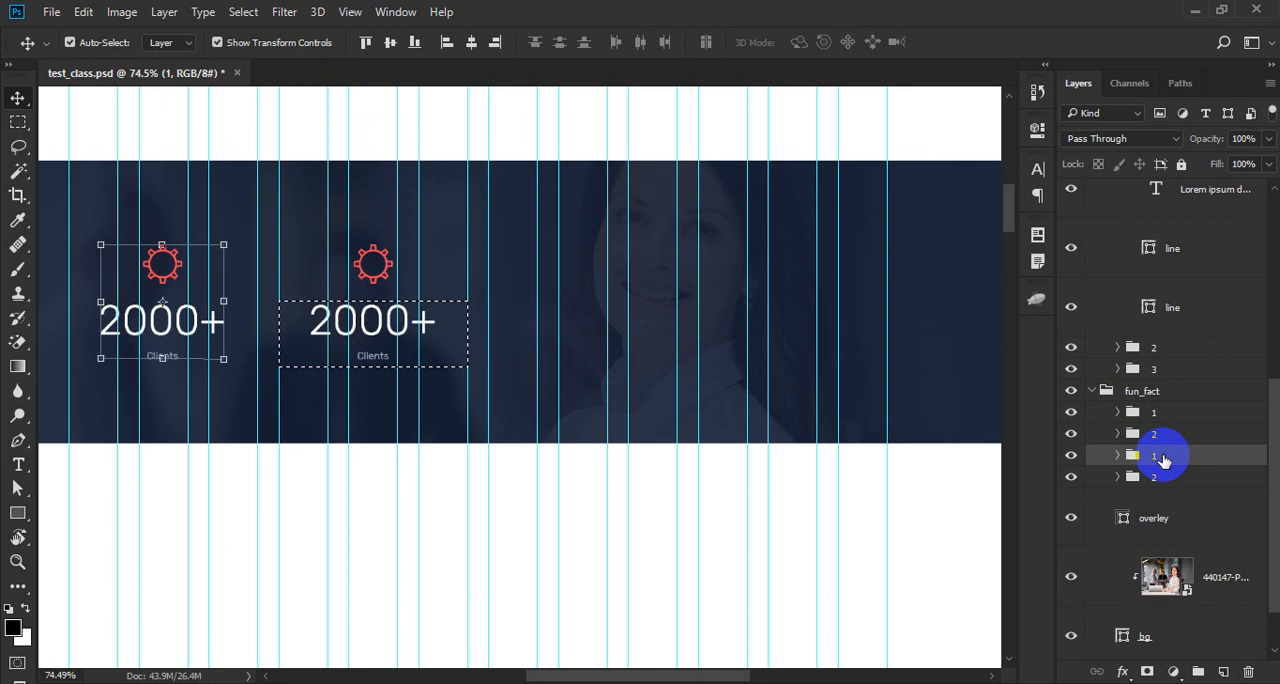
key("m")
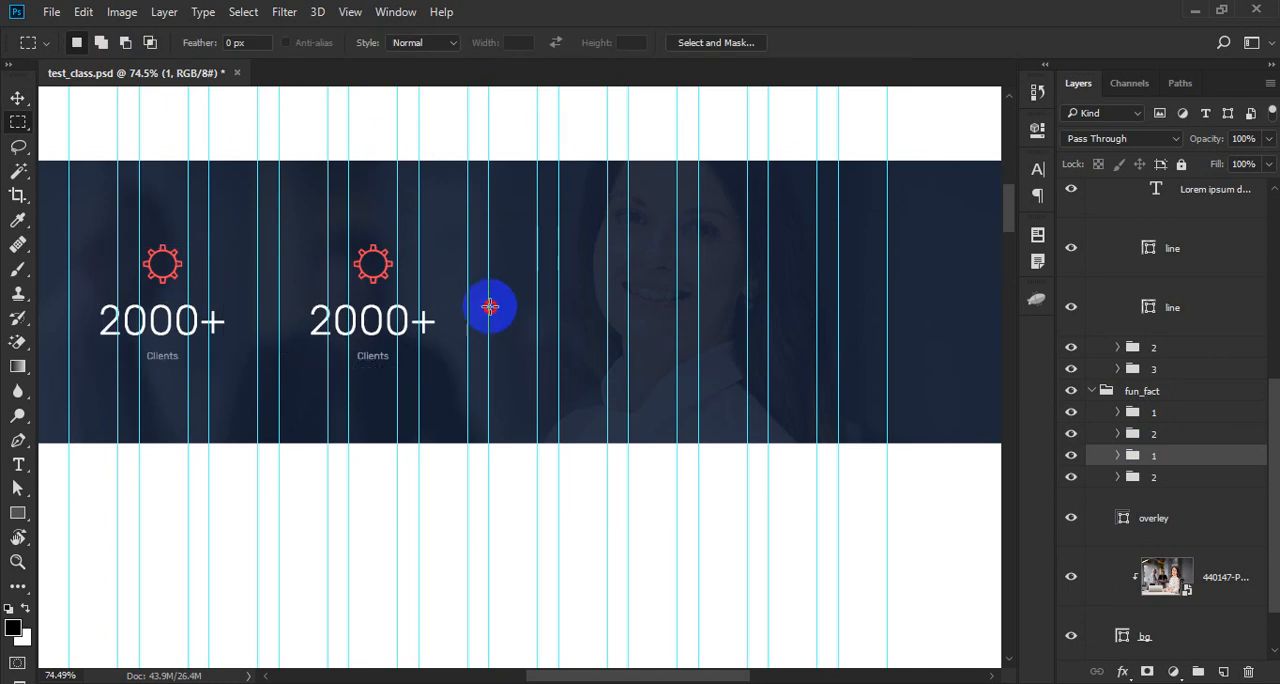
left_click_drag(489, 302, 677, 366)
key("v")
left_click(490, 44)
left_click(470, 42)
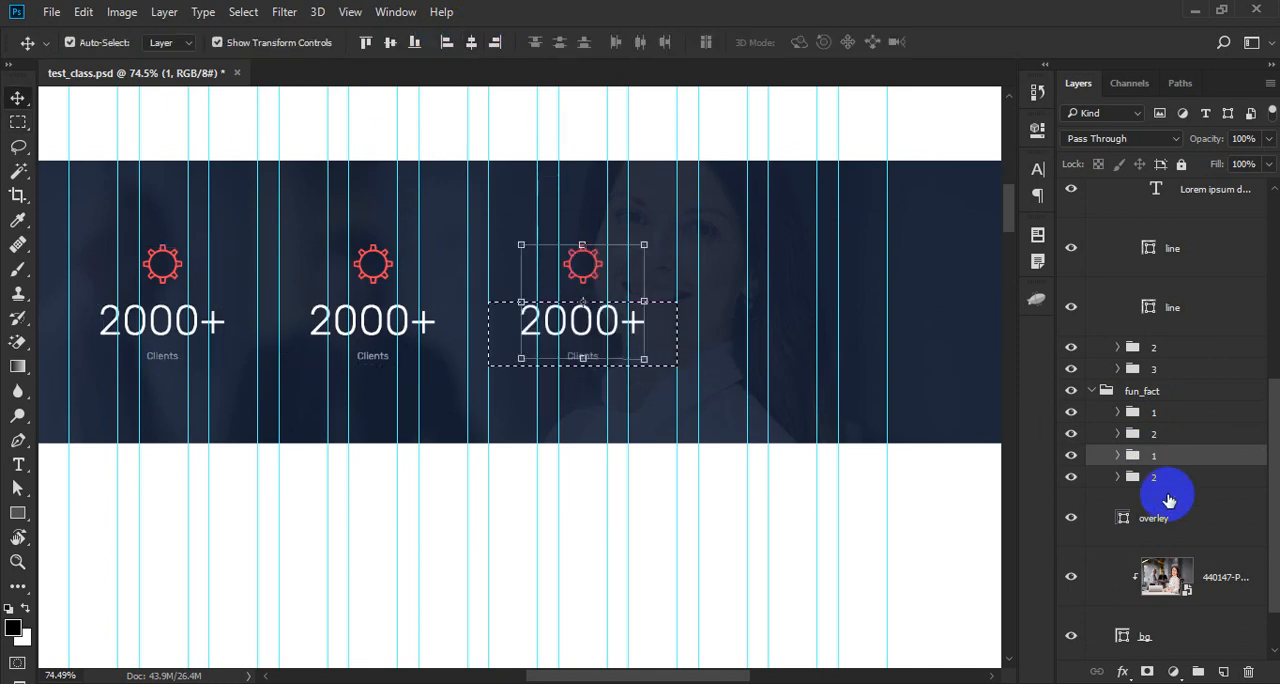
- Center the lower counter group 2 horizontally within a marquee spanning the fourth set of three grid columns, and clear the selection
left_click(1100, 474)
key("m")
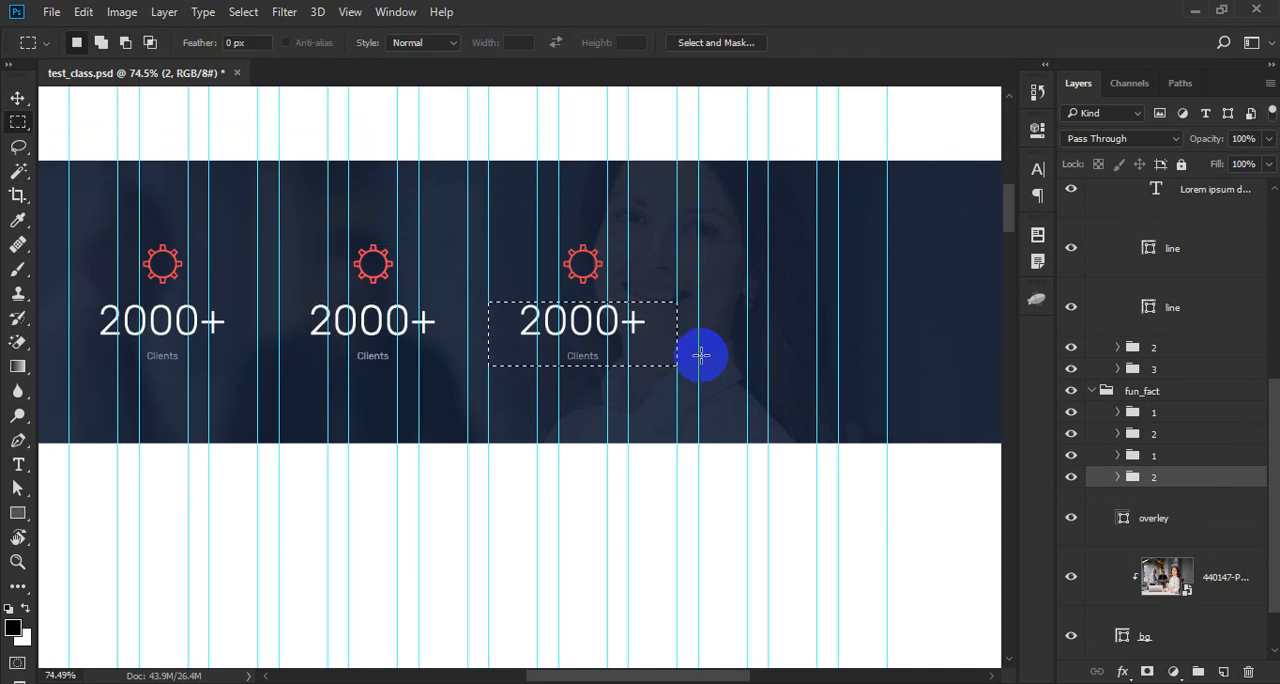
left_click_drag(701, 355, 896, 413)
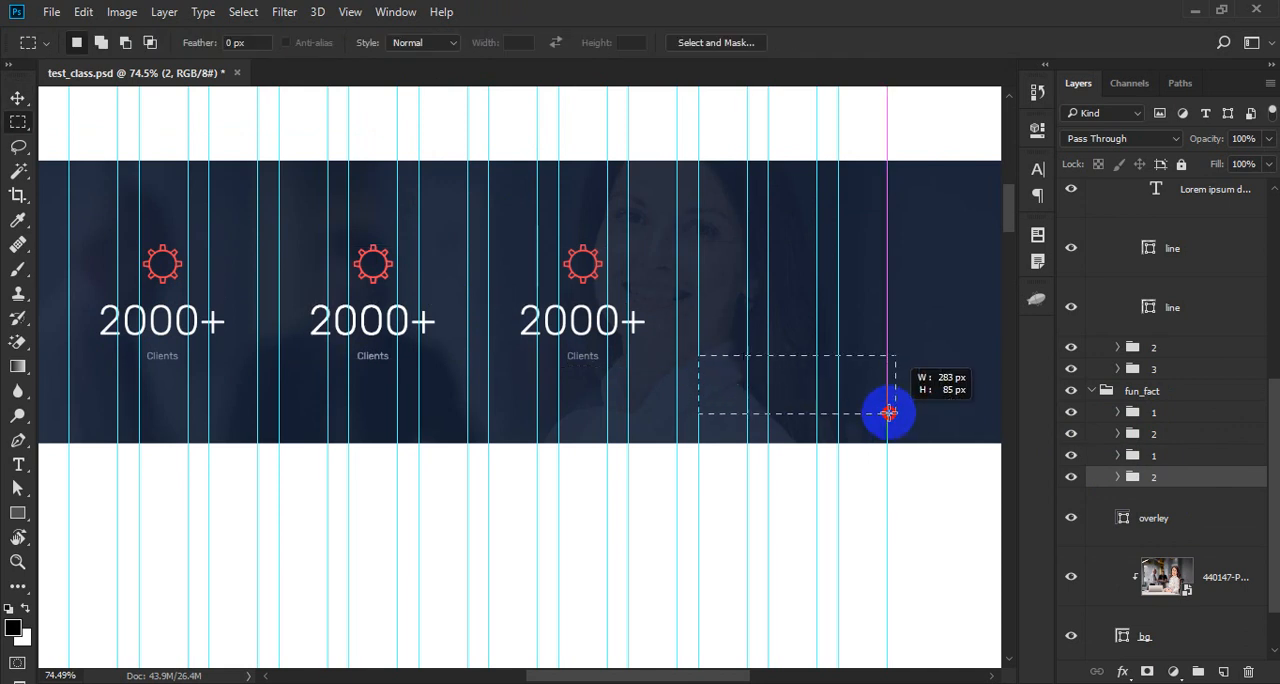
left_click_drag(890, 418, 888, 413)
key("v")
left_click(471, 42)
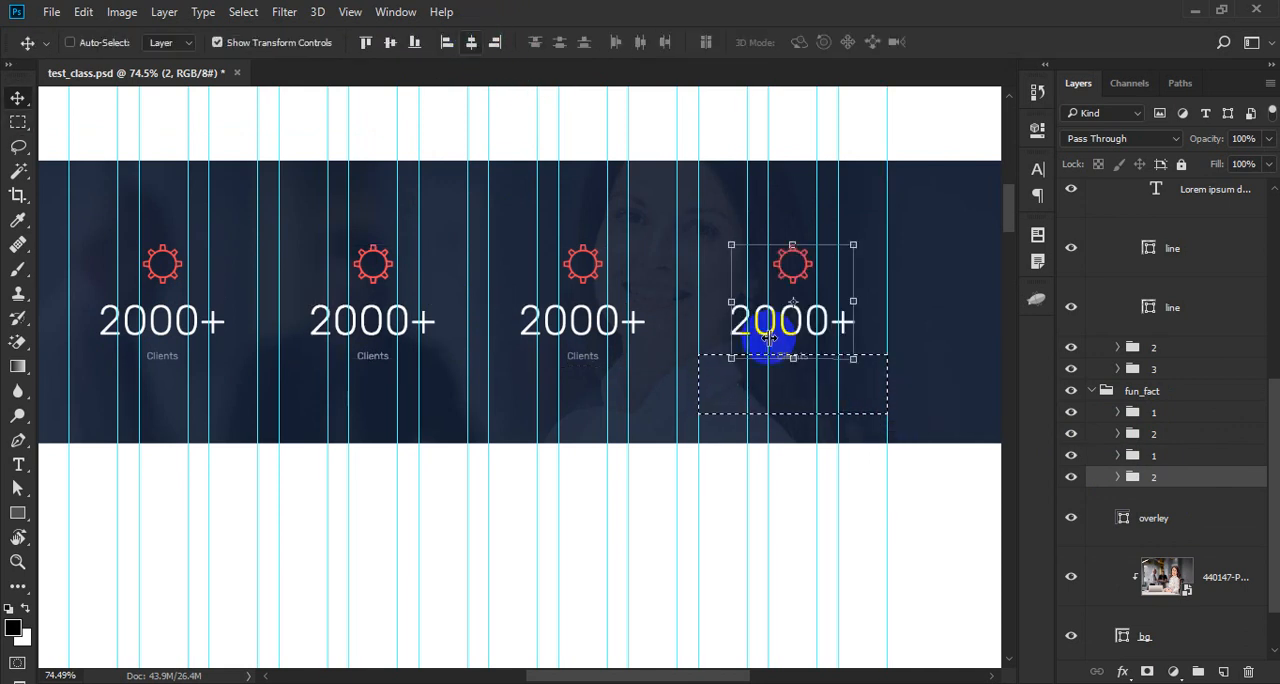
key("ctrl+d")
- Replace the first counter's gear icon with the pe-7s-users glyph copied from the Pe-icon-7-stroke demo page in the browser
key("t")
double_click(374, 265)
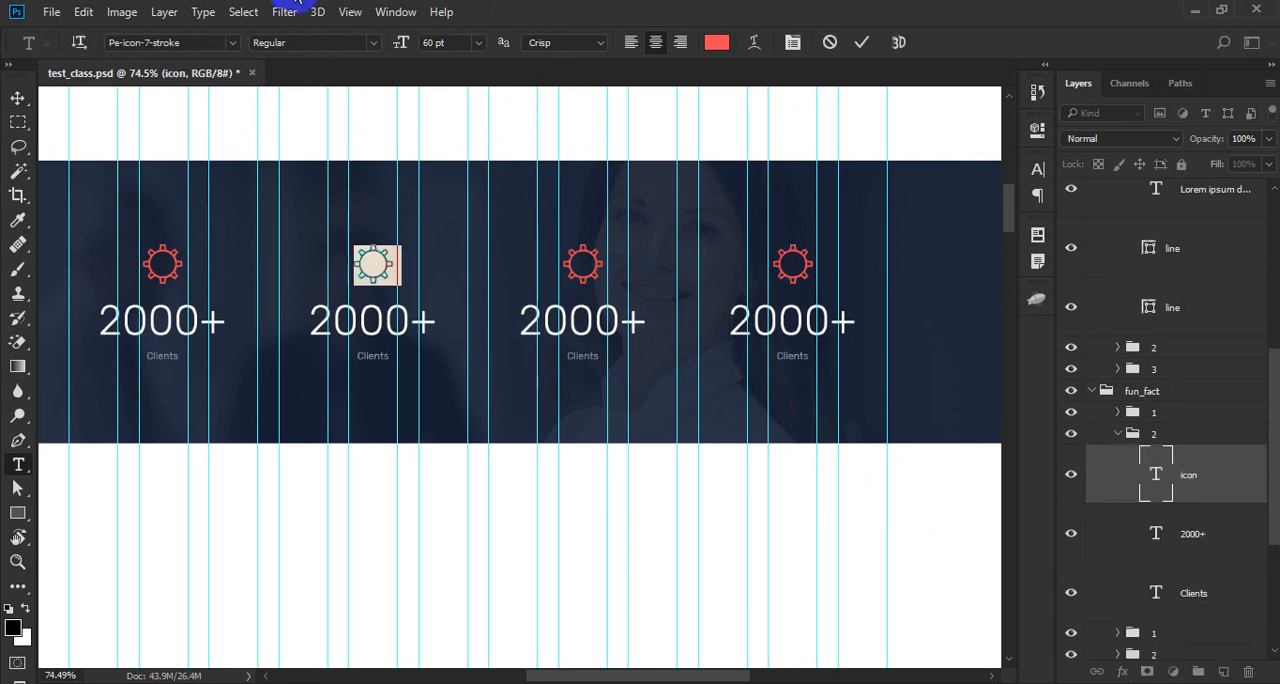
key("alt+Tab")
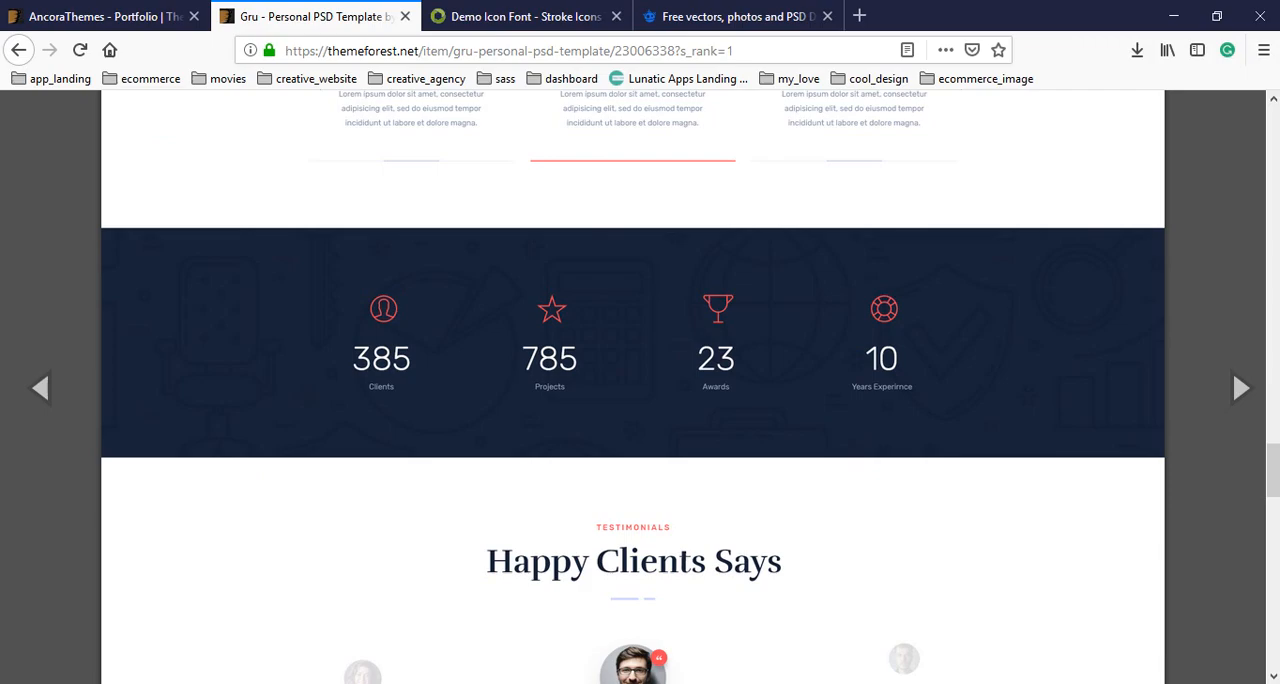
left_click(495, 16)
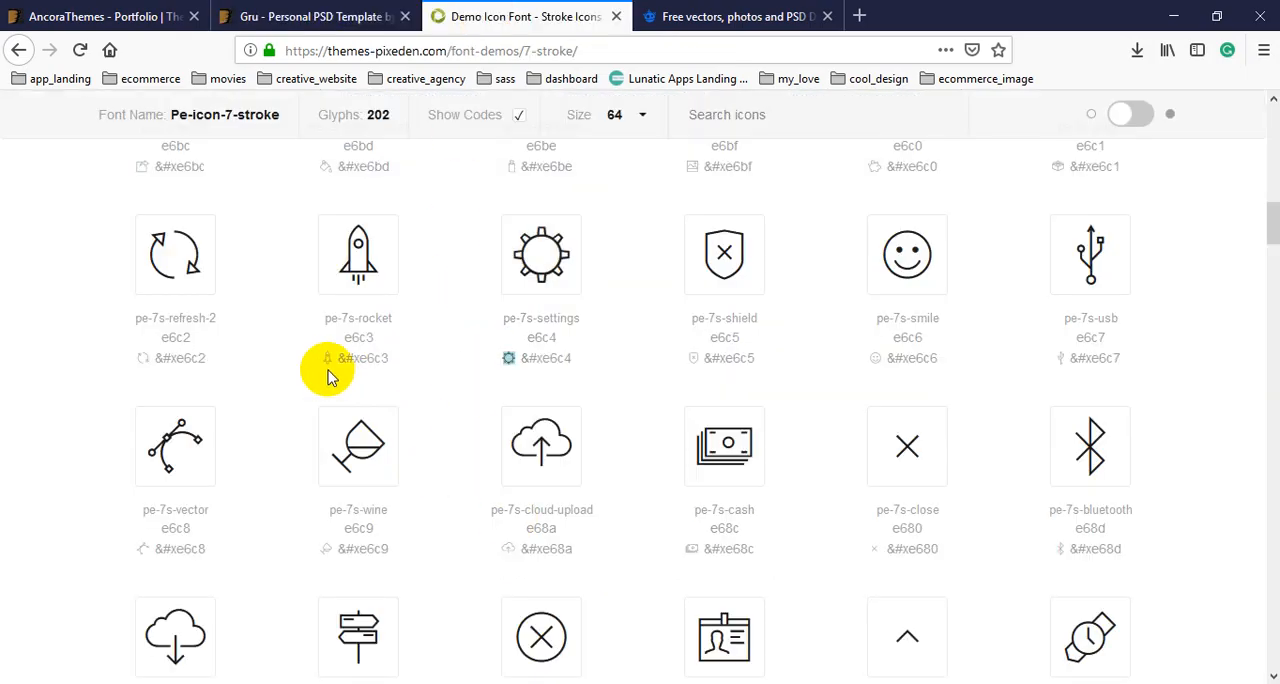
scroll(500, 403, "down", 2)
scroll(502, 405, "down", 3)
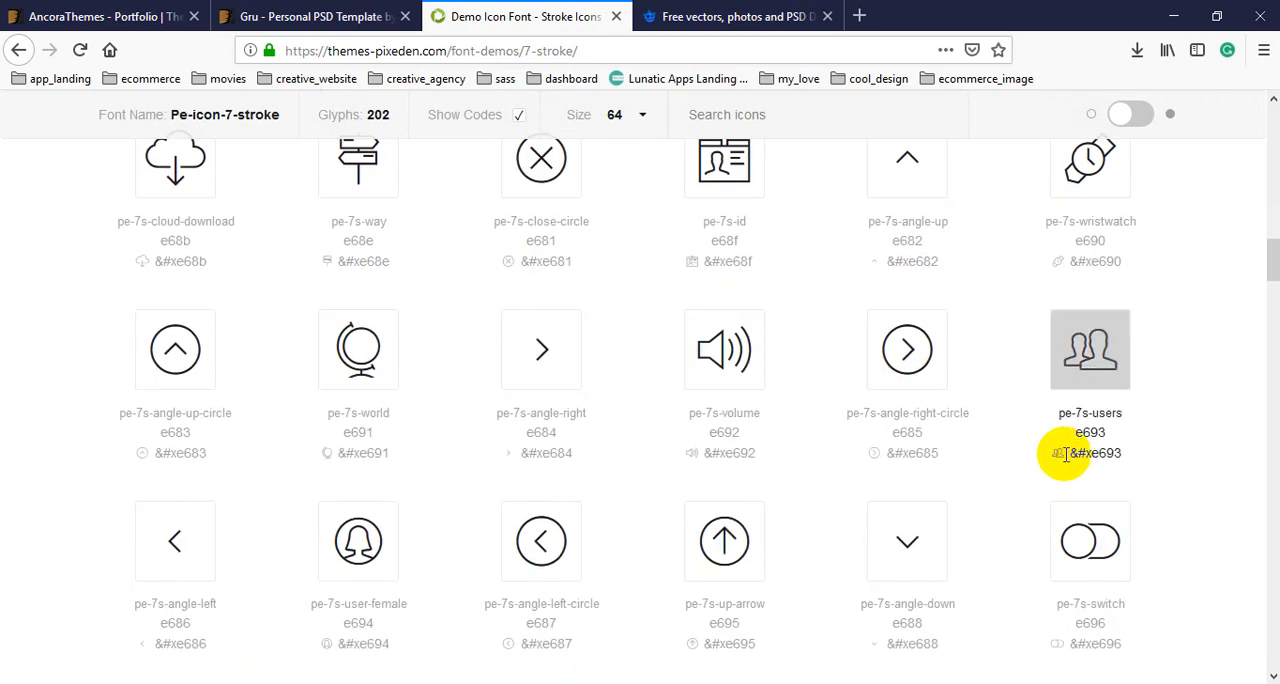
double_click(1058, 453)
key("alt+Tab")
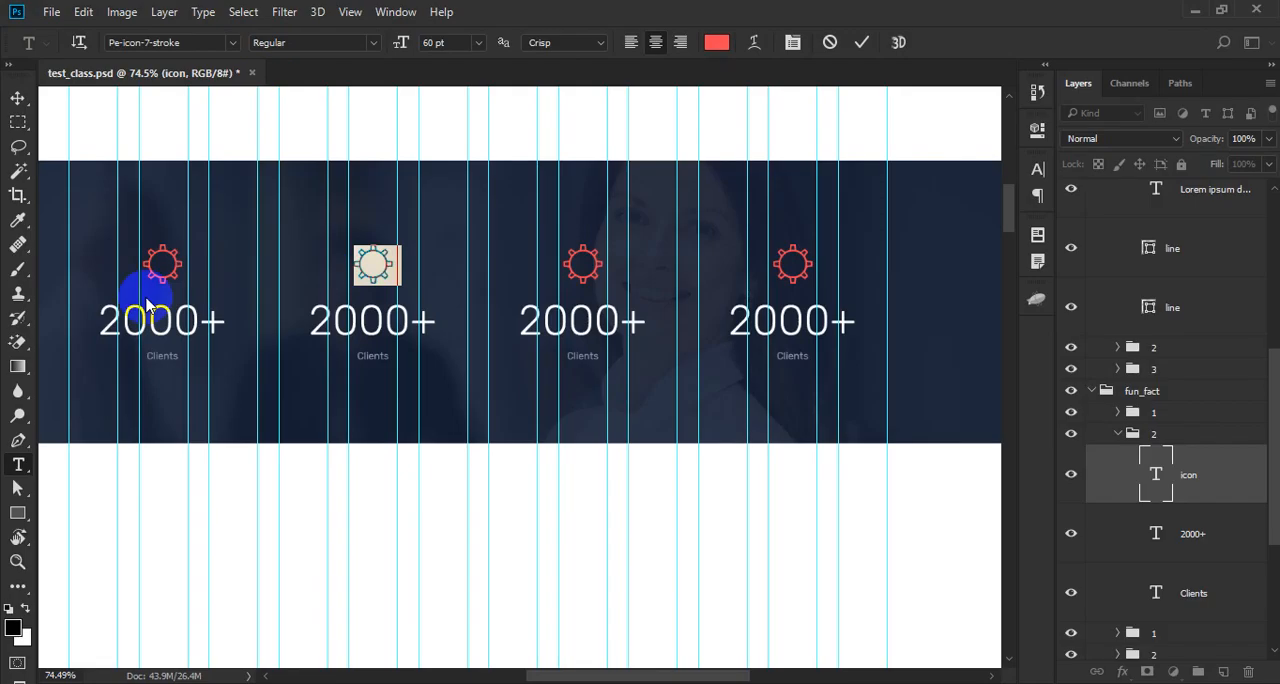
left_click(165, 263)
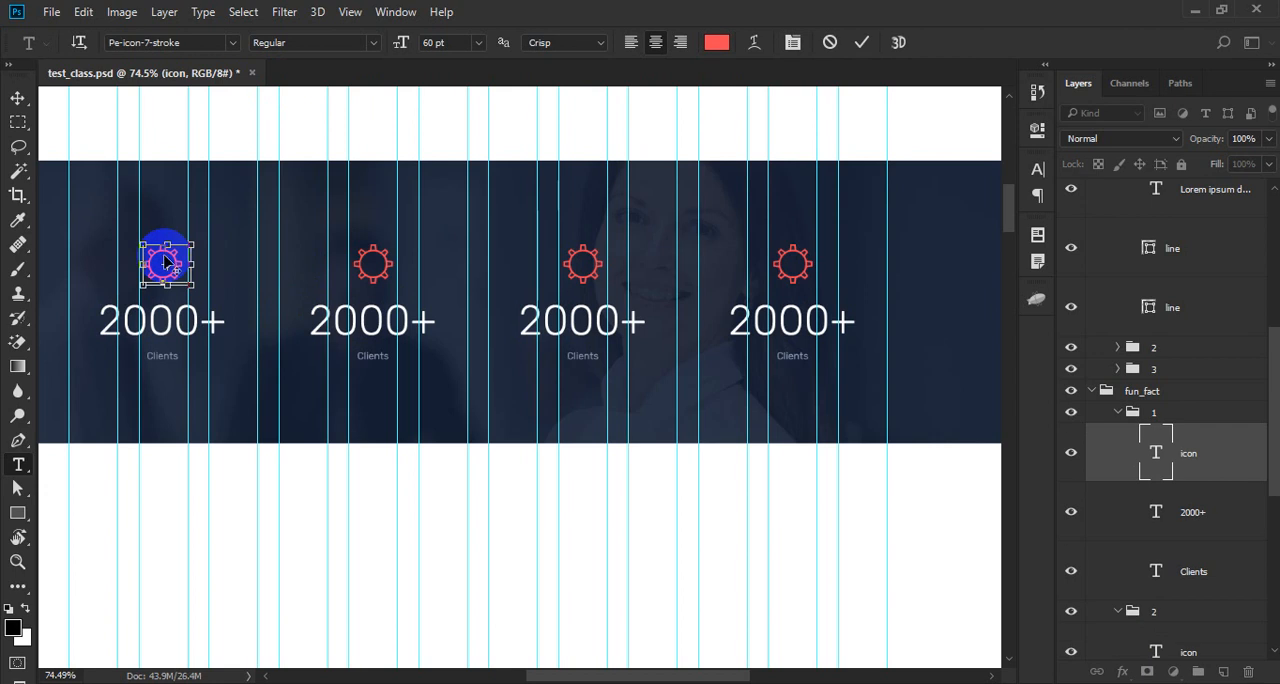
key("ctrl+v")
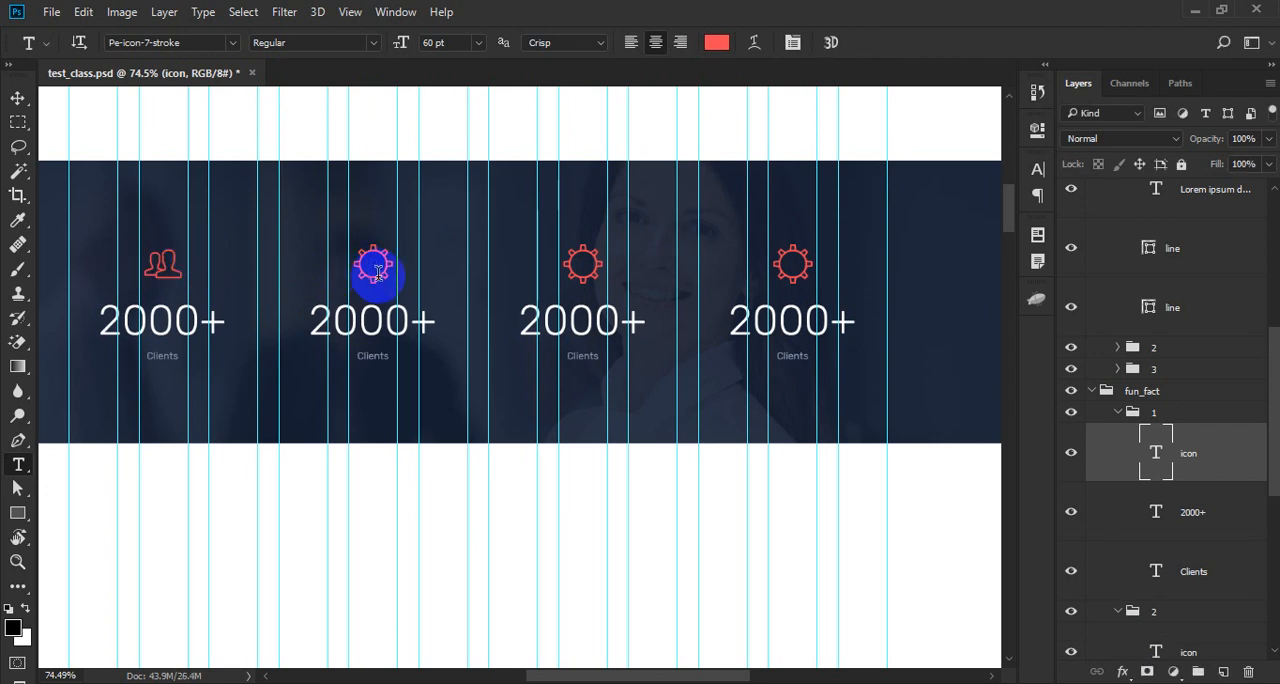
- Replace the second counter's gear icon with the pe-7s-world glyph copied from the icon font page in the browser
left_click(370, 266)
key("ctrl+a")
key("alt+Tab")
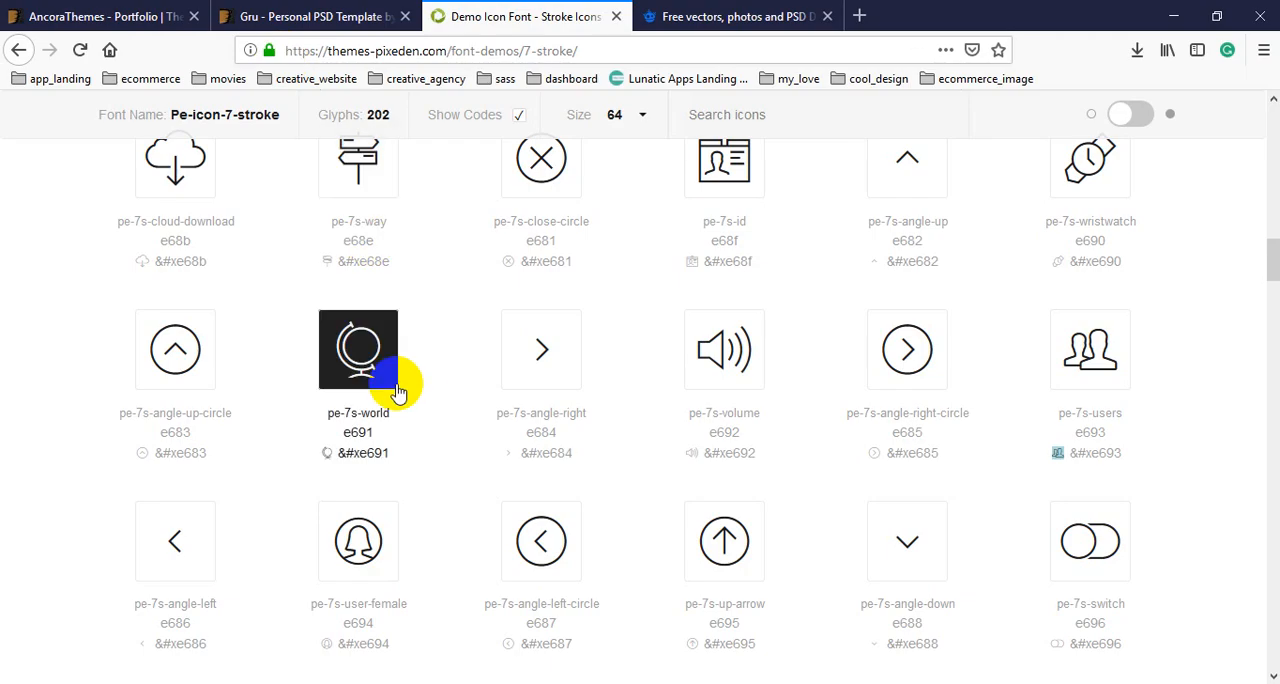
double_click(328, 453)
key("ctrl+c")
key("alt+Tab")
key("ctrl+v")
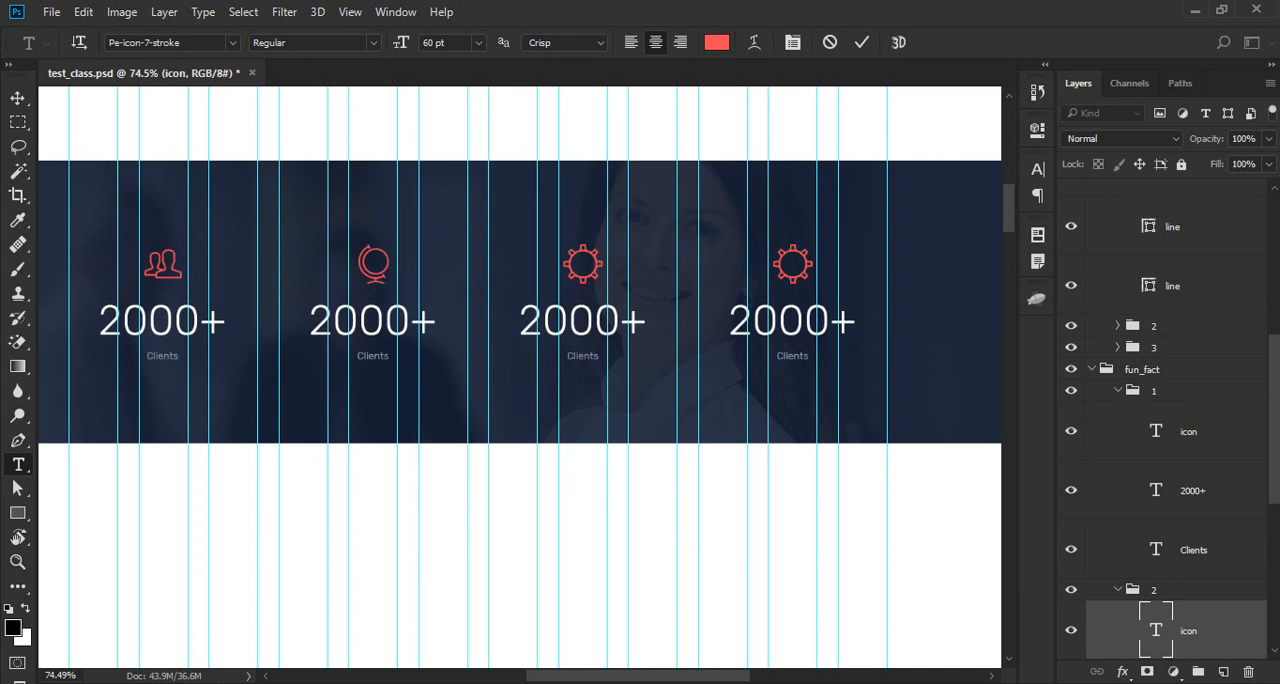
- Replace the third counter's gear icon with the pe-7s-umbrella glyph copied from the icon font page in the browser
left_click(580, 260)
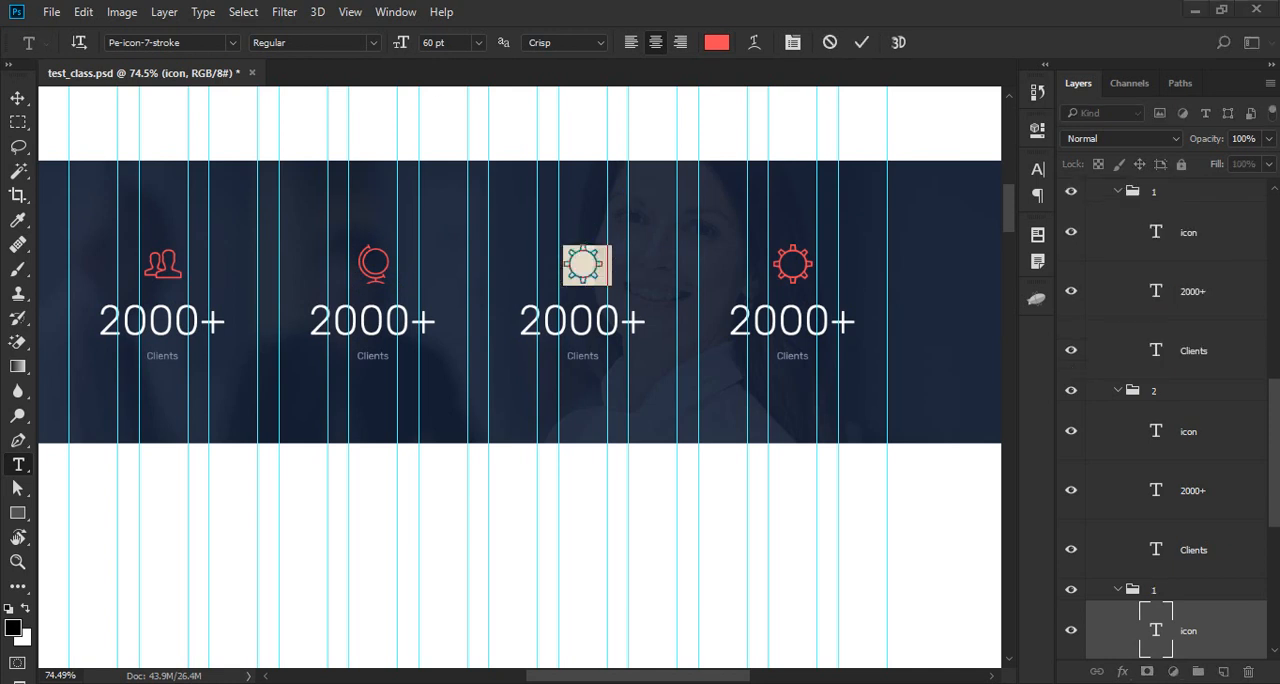
key("alt+Tab")
scroll(663, 366, "down", 4)
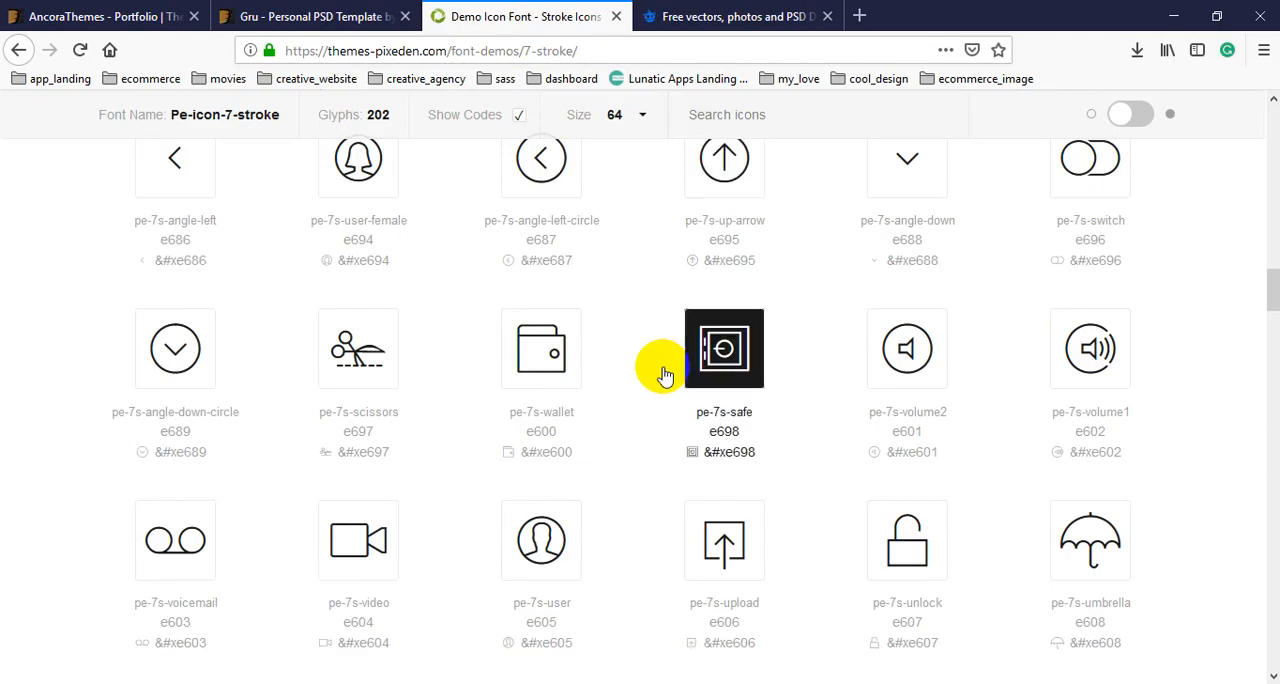
scroll(668, 370, "down", 2)
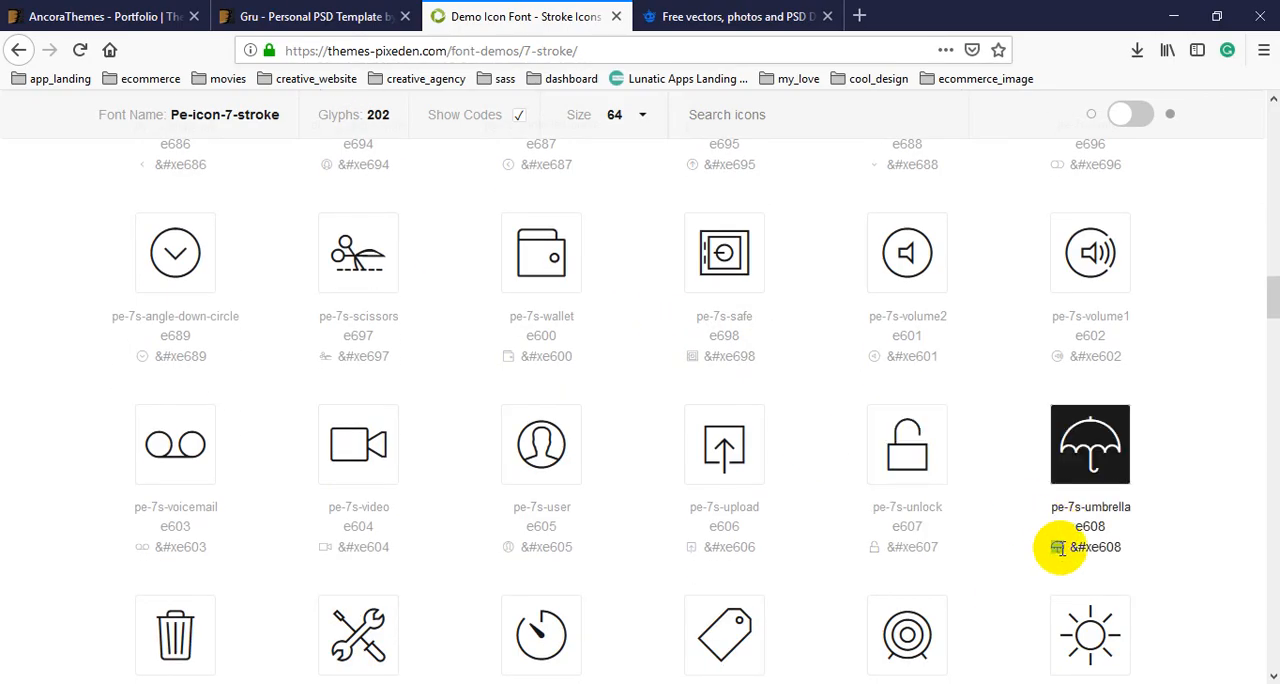
key("alt+Tab")
key("ctrl+Return")
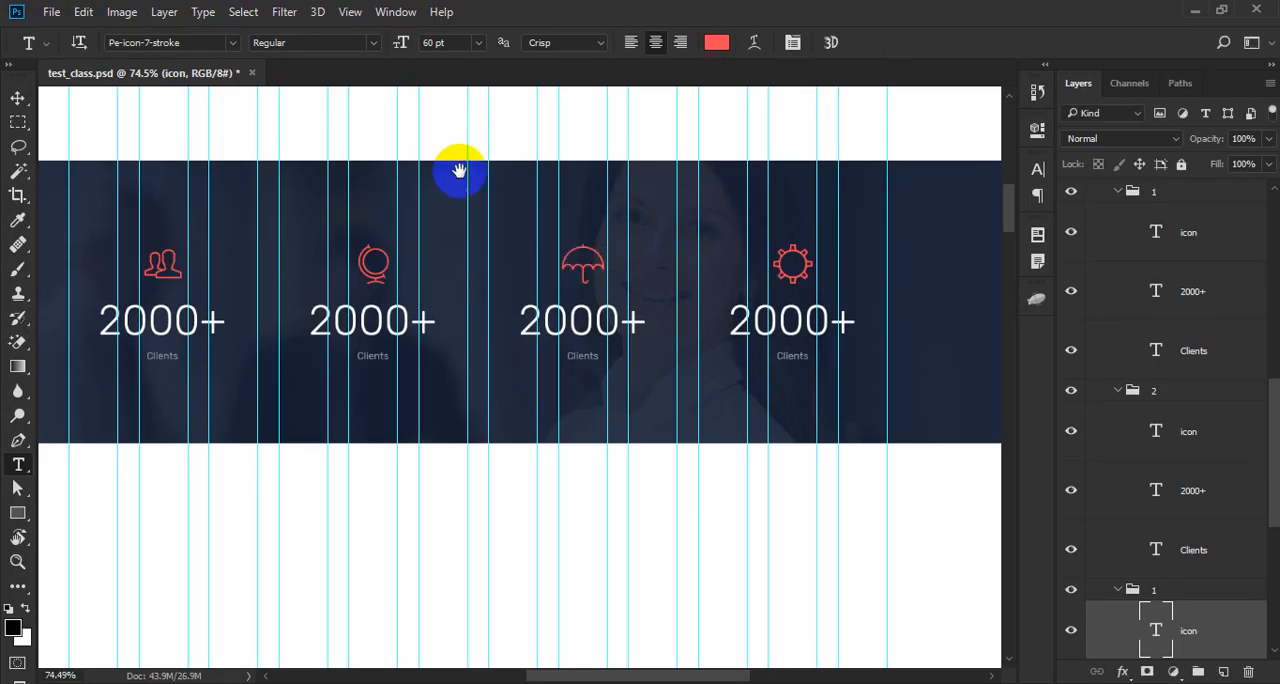
- Replace the fourth counter's gear icon with the pe-7s-target glyph copied from the icon font page in the browser
left_click_drag(692, 265, 571, 240)
left_click(681, 237)
key("ctrl+a")
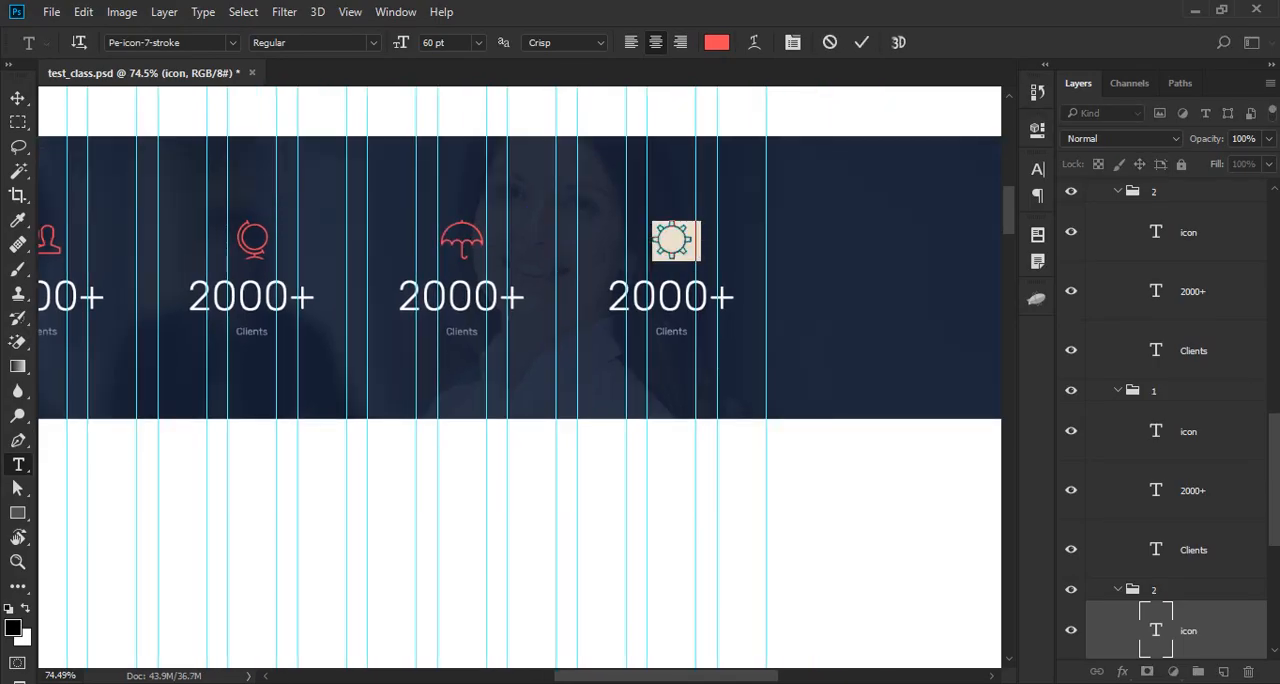
key("alt+Tab")
scroll(866, 449, "down", 4)
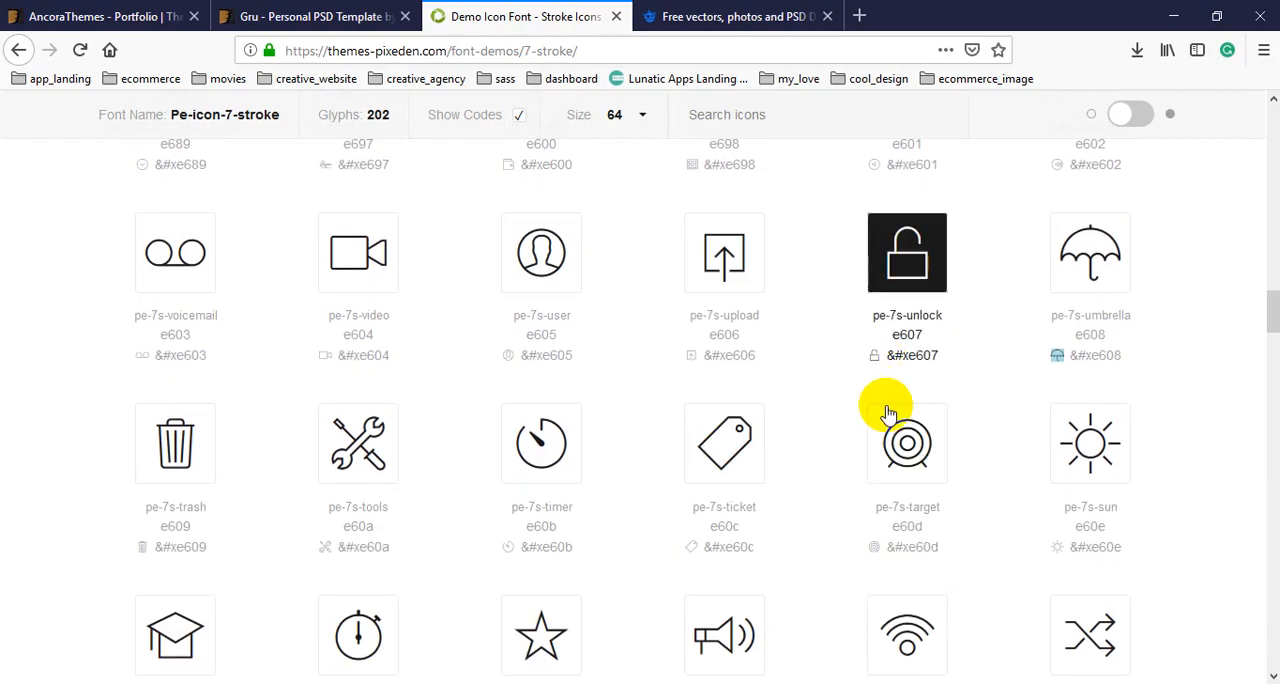
double_click(874, 547)
key("ctrl+c")
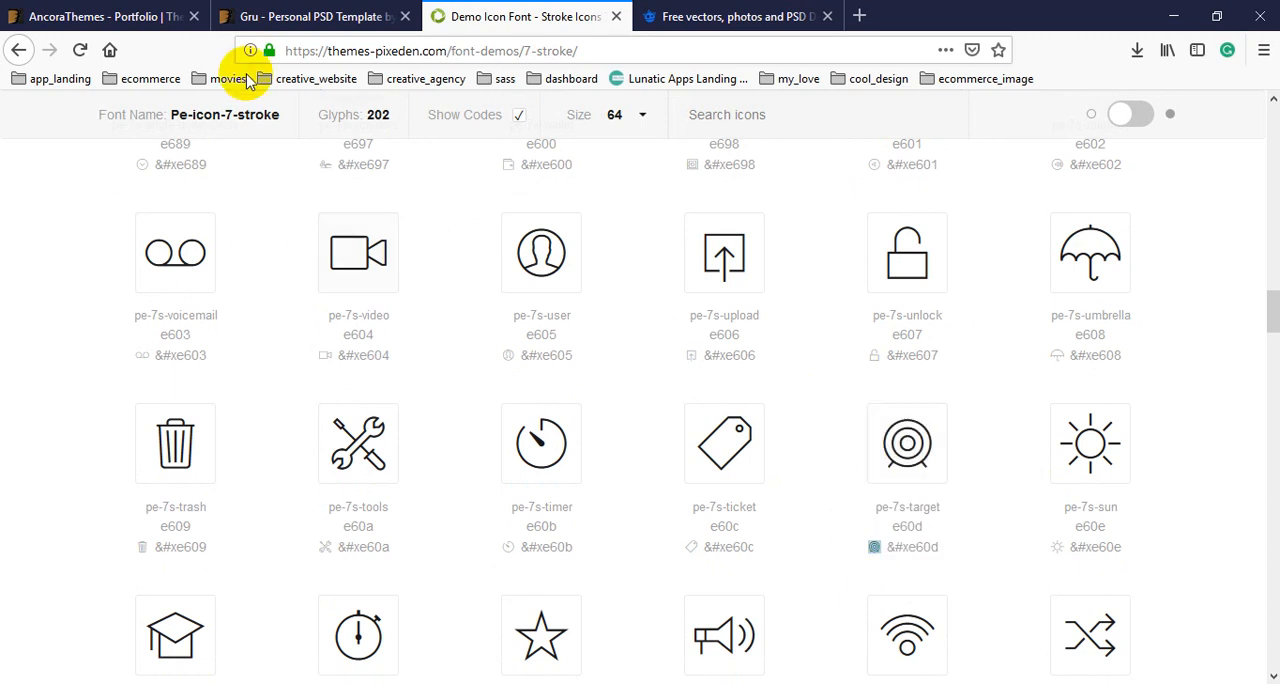
key("alt+Tab")
key("ctrl+v")
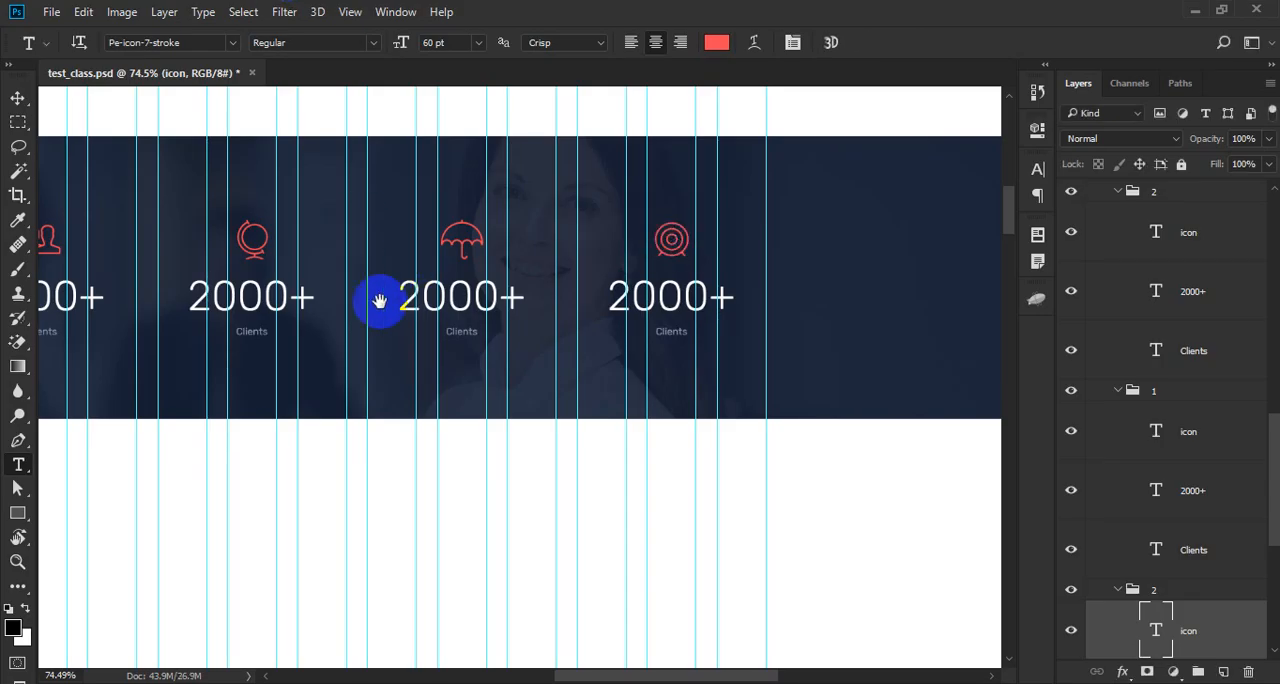
- Hide the guides and change the number under the globe icon to 130+
left_click_drag(380, 297, 488, 336)
key("ctrl+;")
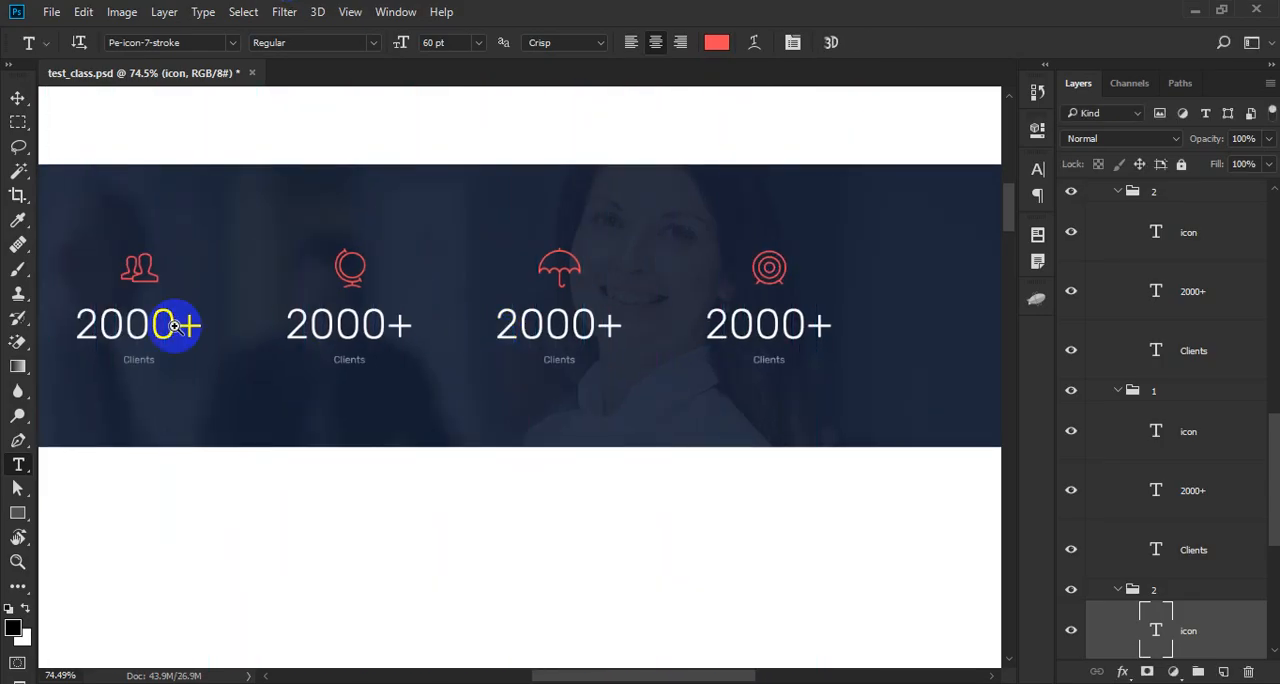
scroll(175, 344, "up", 3)
left_click_drag(177, 346, 235, 356)
scroll(336, 342, "down", 3)
scroll(485, 342, "up", 5)
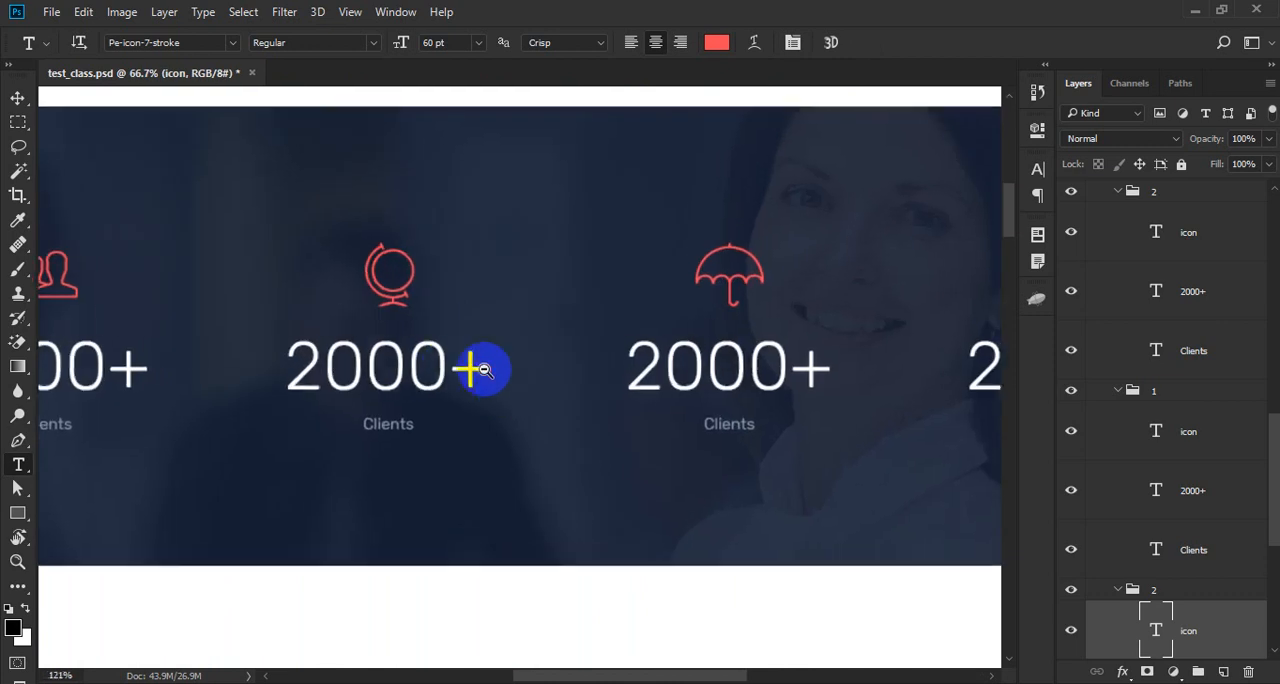
left_click_drag(446, 367, 233, 370)
type("130+")
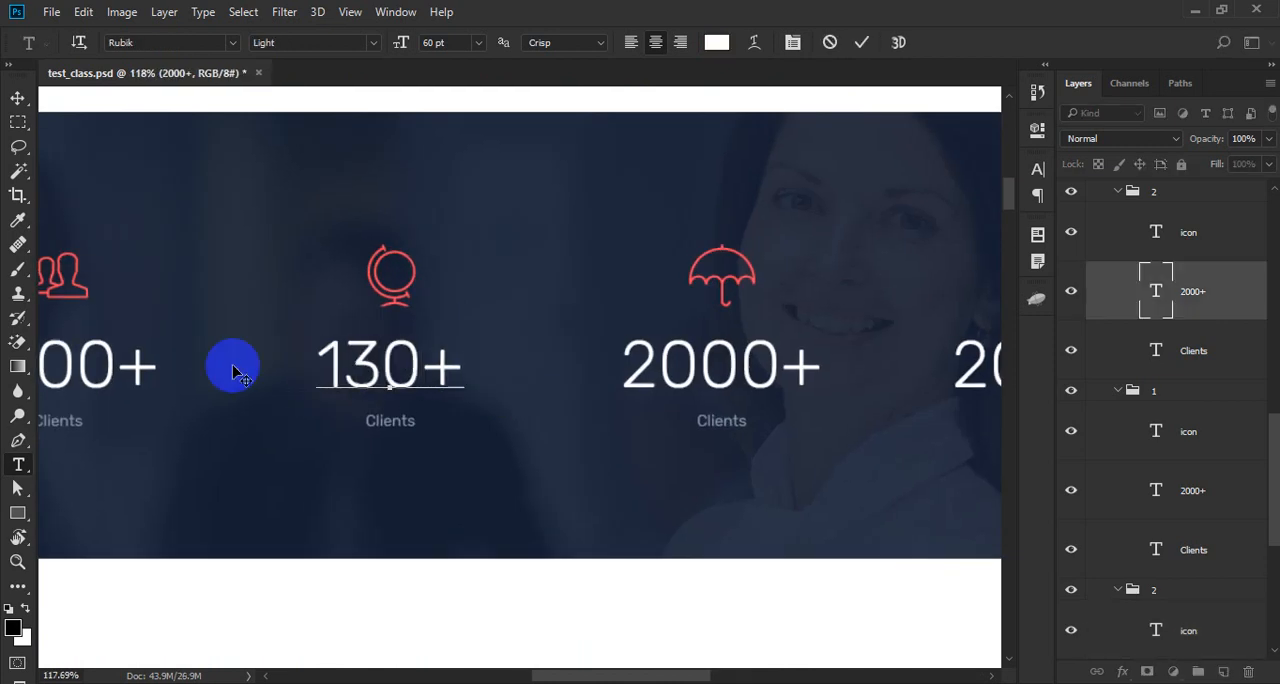
left_click(231, 367)
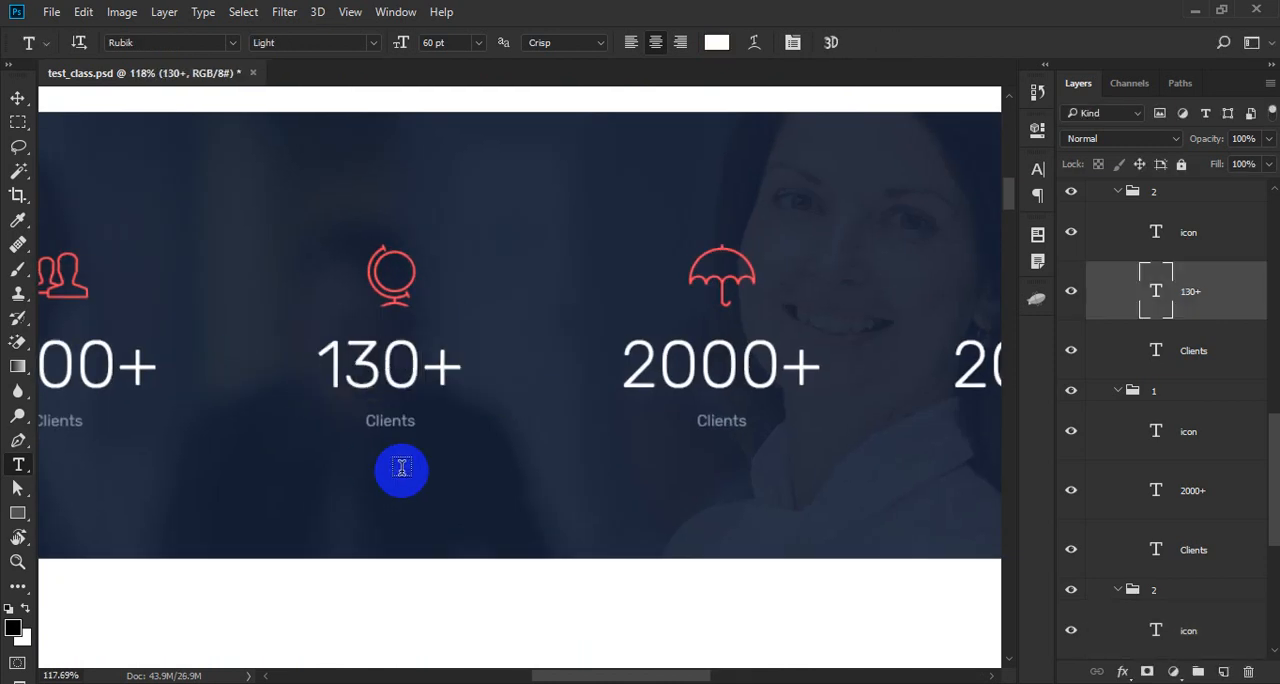
- Change the label under 130+ to "Project Done"
left_click_drag(363, 420, 549, 443)
type("P")
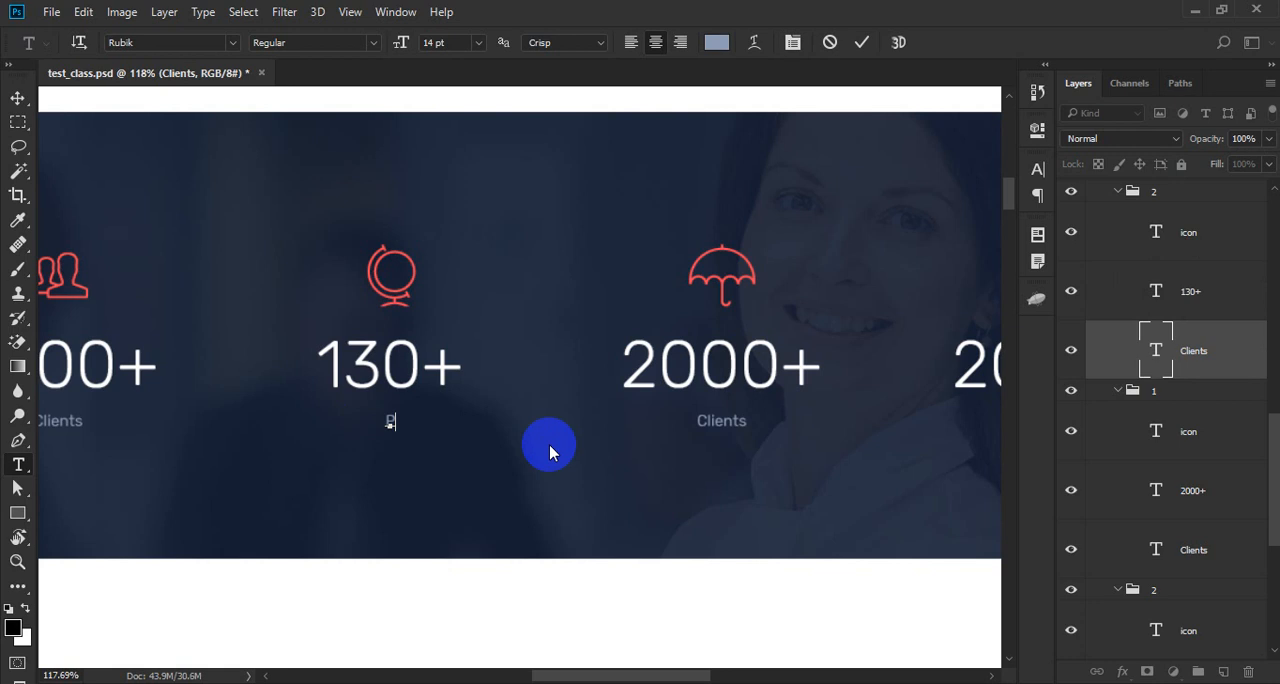
type("roject Done")
key("ctrl+Return")
- Change the number under the umbrella icon to 500+
left_click_drag(745, 422, 506, 451)
left_click_drag(540, 392, 274, 381)
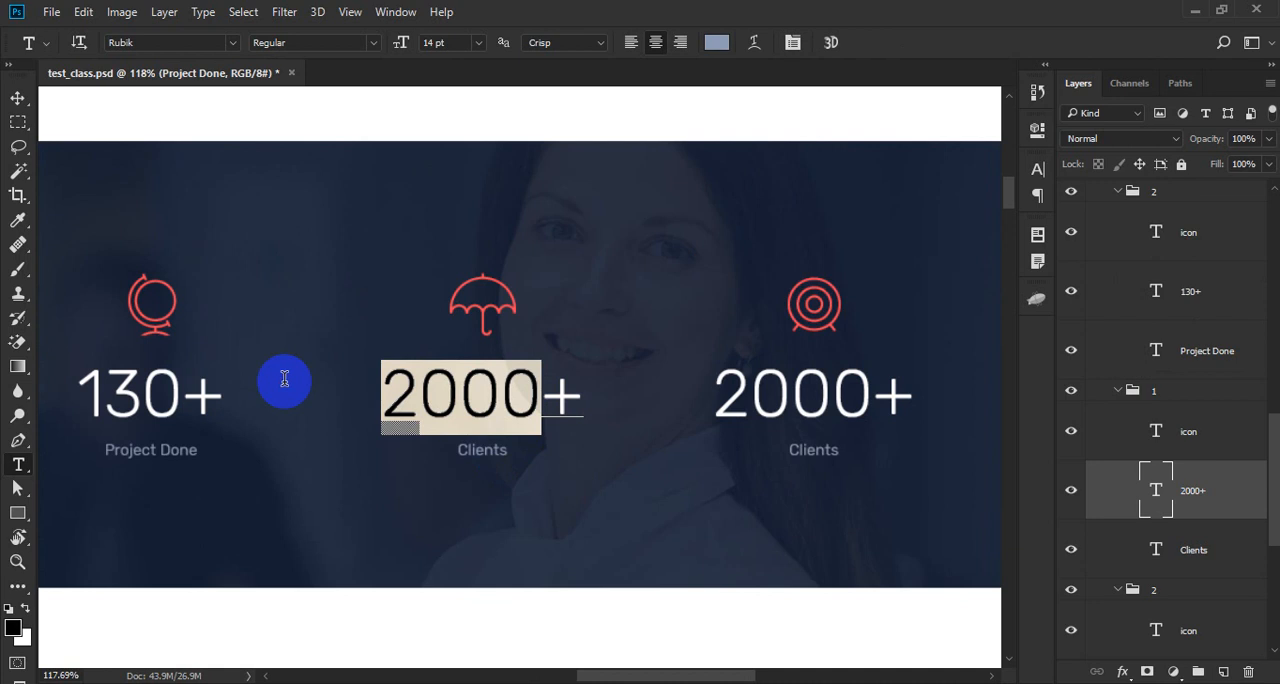
type("500")
key("ctrl+Return")
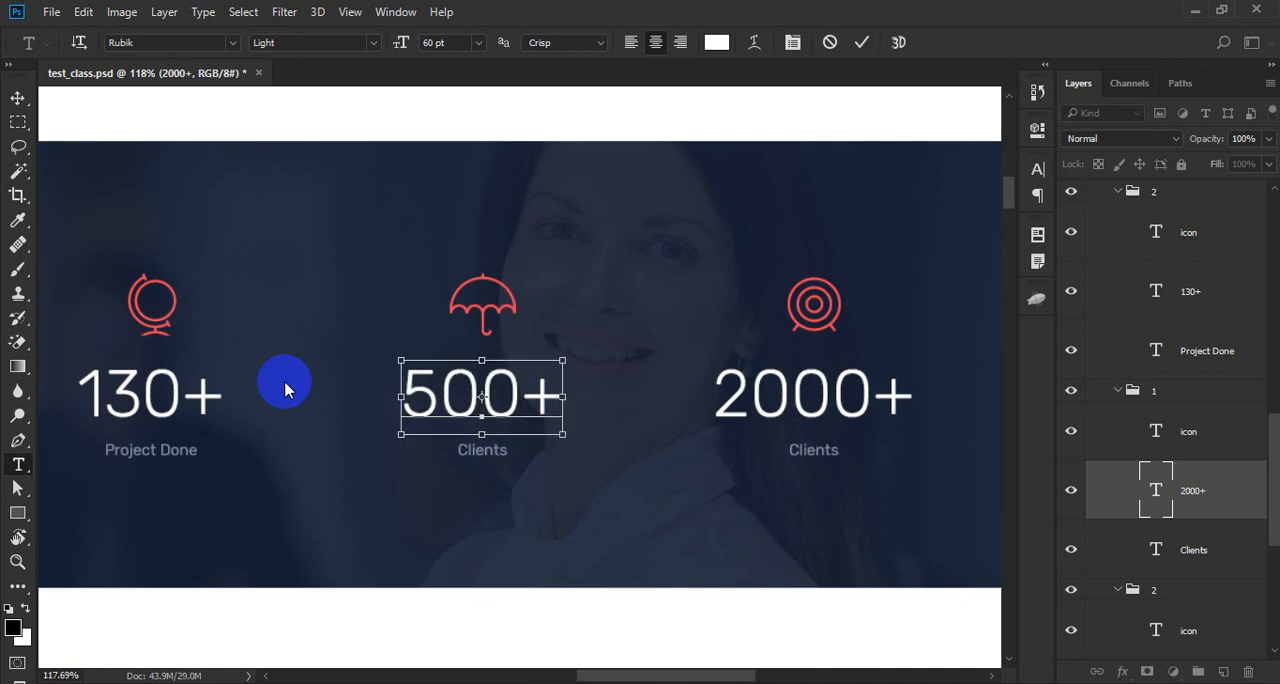
- Change the label under 500+ to "Country"
double_click(461, 449)
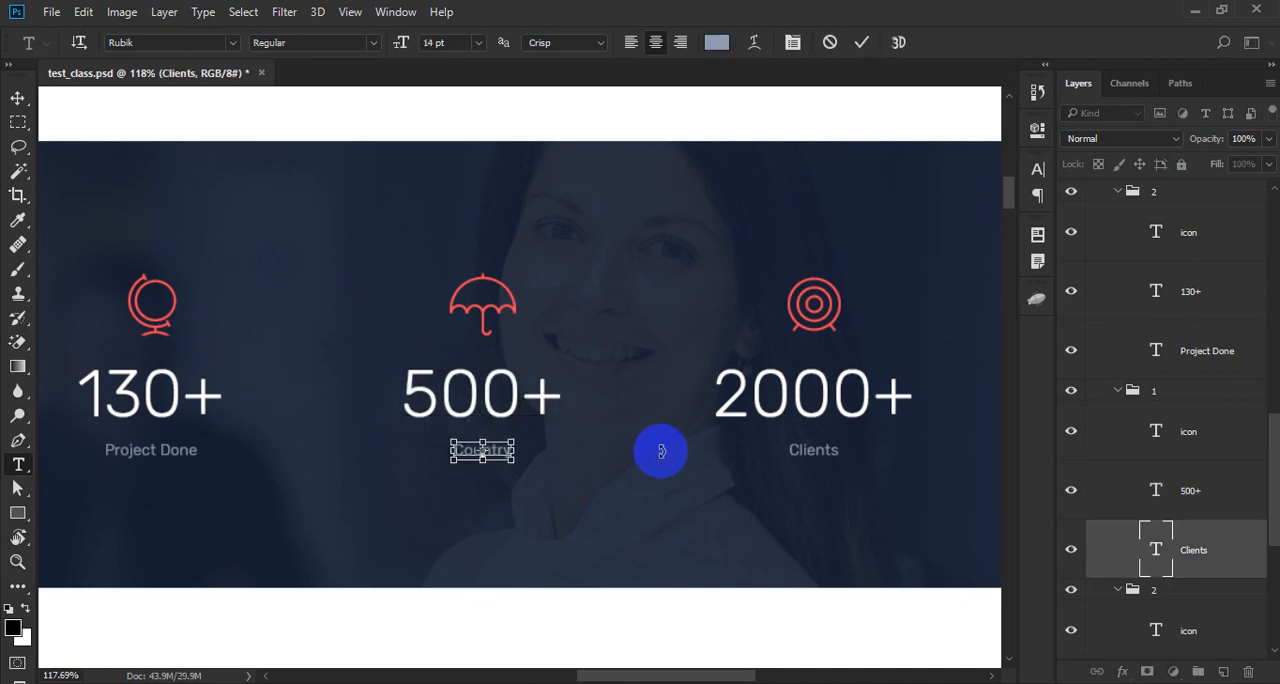
key("ctrl+Return")
- Change the number under the target icon to 8900+ and the label below it to "Cup Of Coffe"
left_click_drag(726, 388, 858, 386)
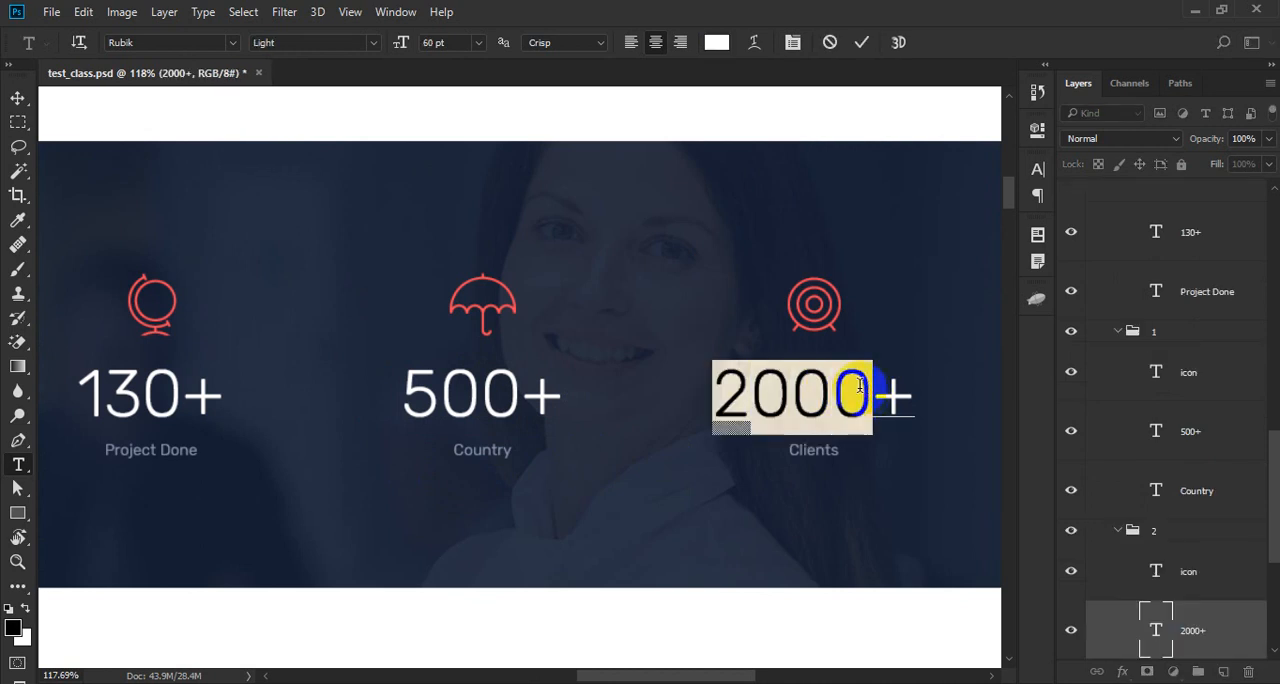
type("89")
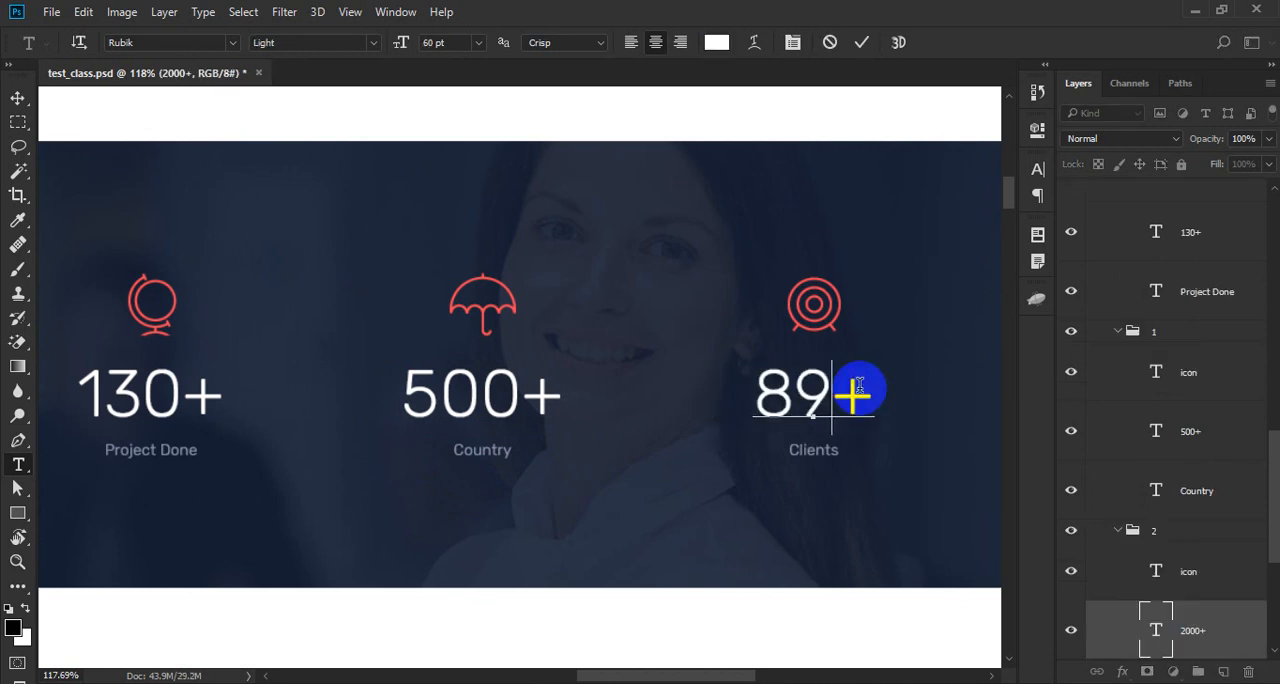
type("00")
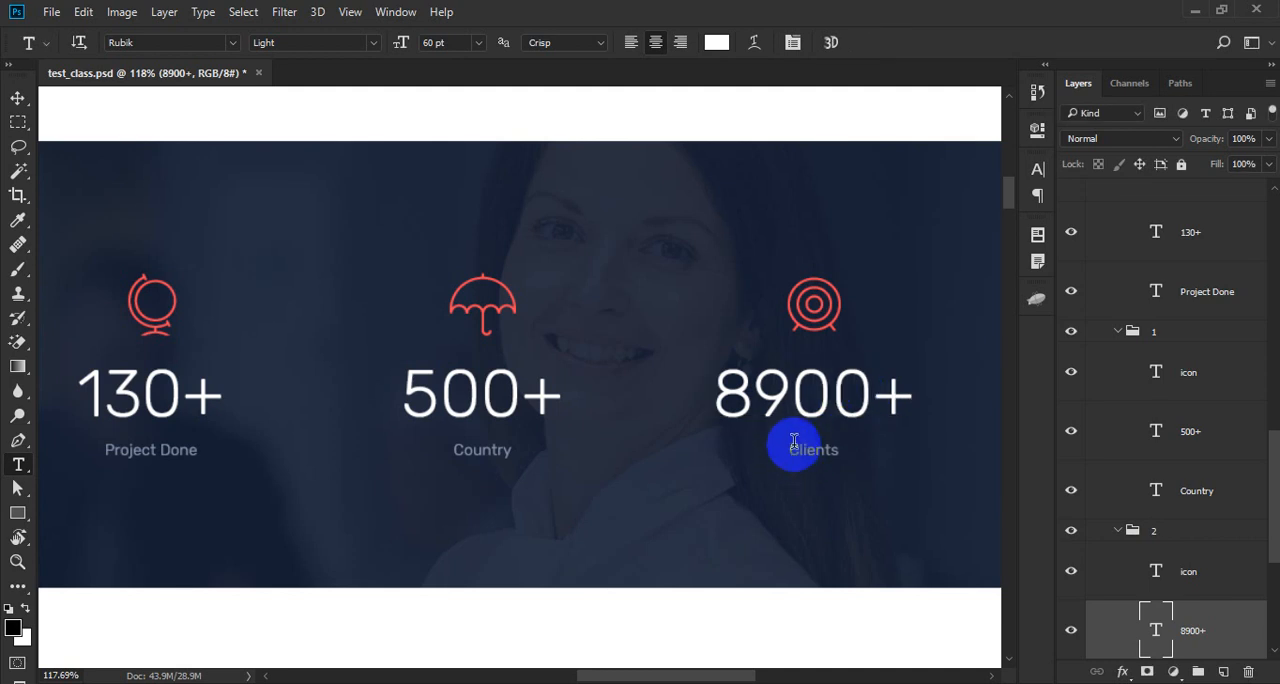
left_click_drag(794, 442, 920, 449)
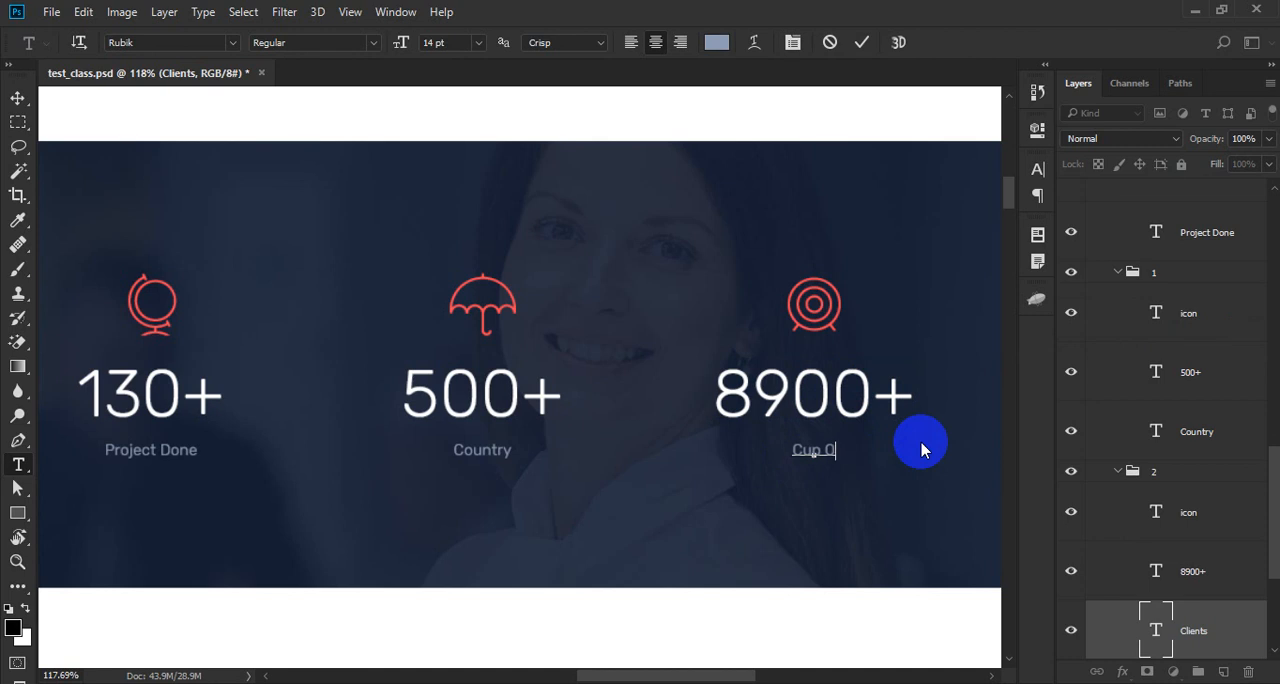
type("Cup Of Coffee")
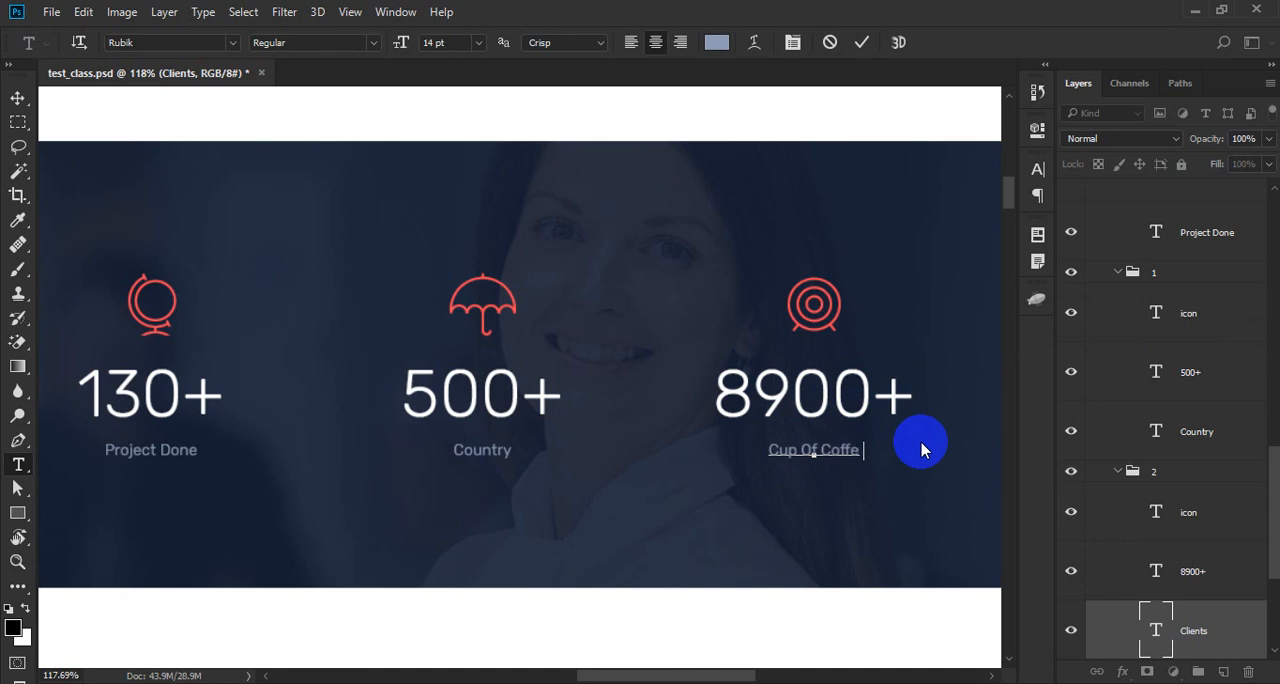